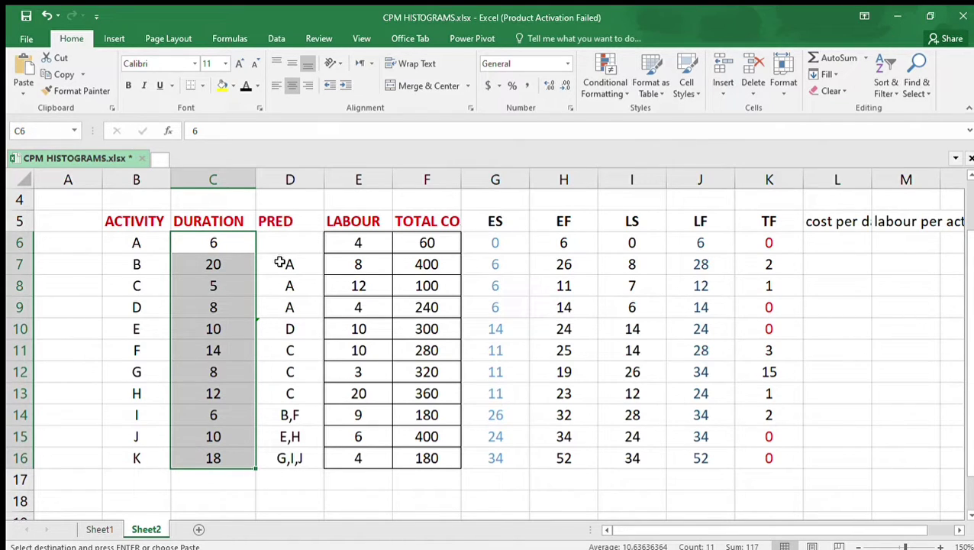
Review the predecessors of the activities, checking how activities B, C and D depend on activity A
left_click_drag(283, 262, 286, 460)
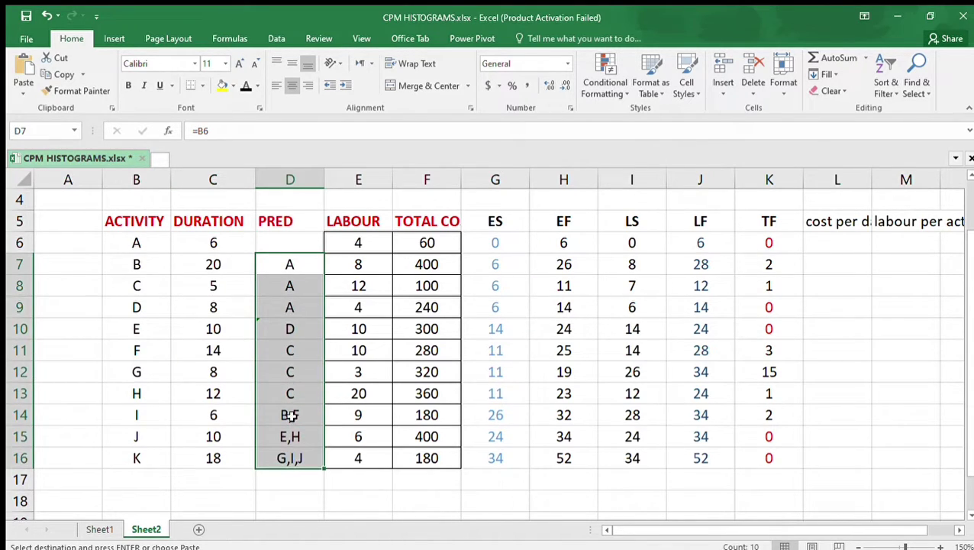
left_click(139, 263)
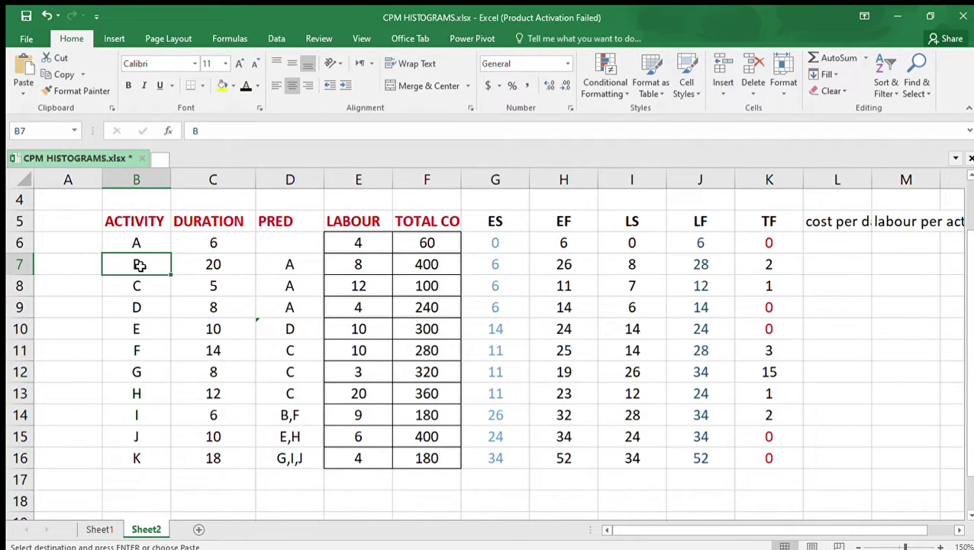
left_click(298, 288)
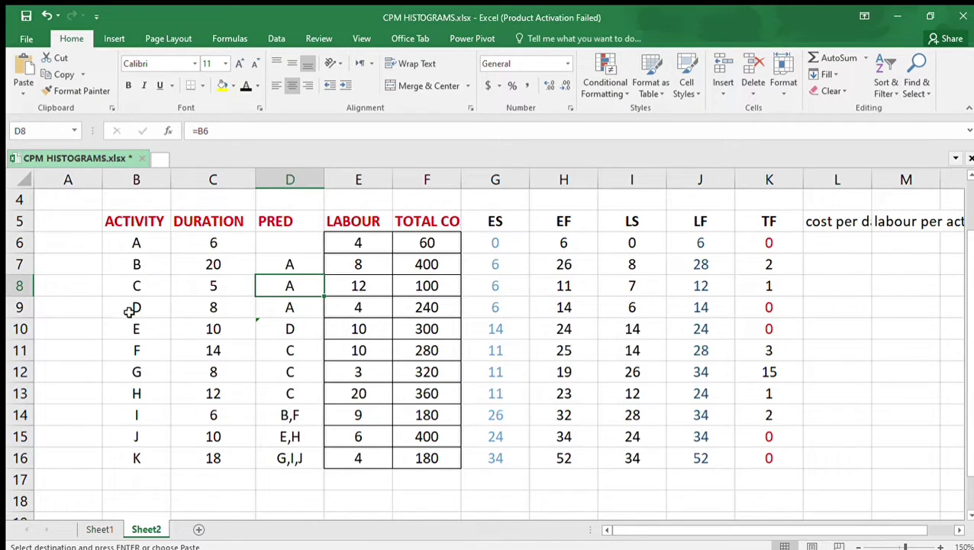
left_click_drag(141, 264, 139, 319)
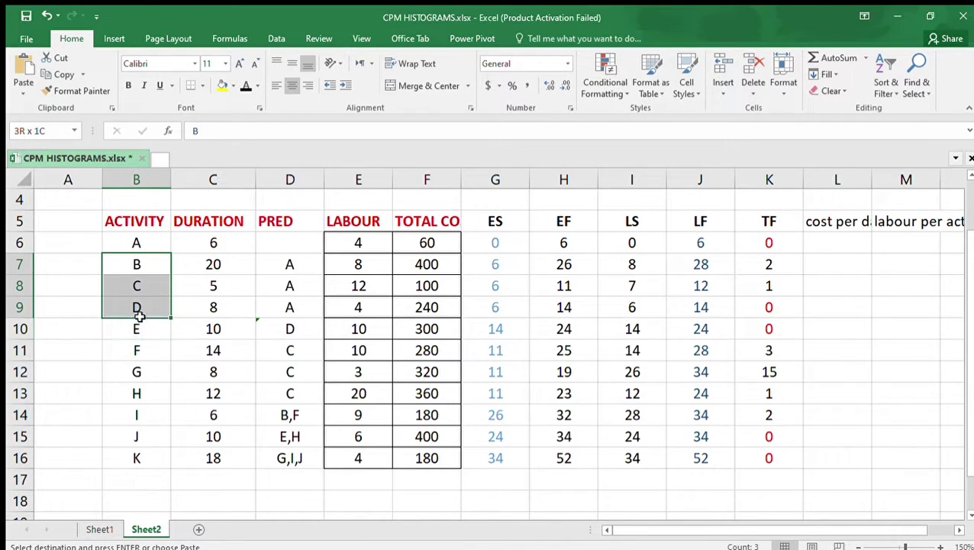
left_click(144, 242)
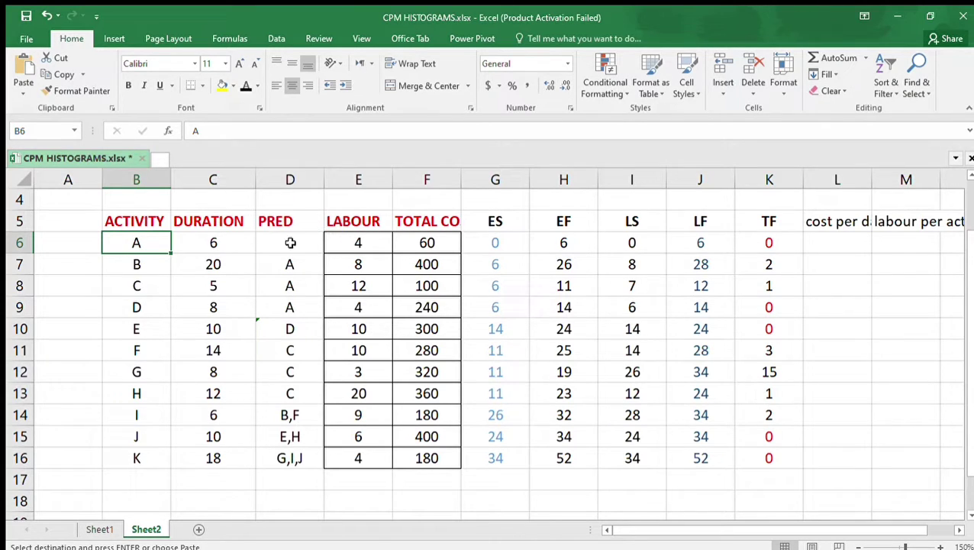
Examine the labour and total cost columns, focusing on the values for activity A
left_click(362, 242)
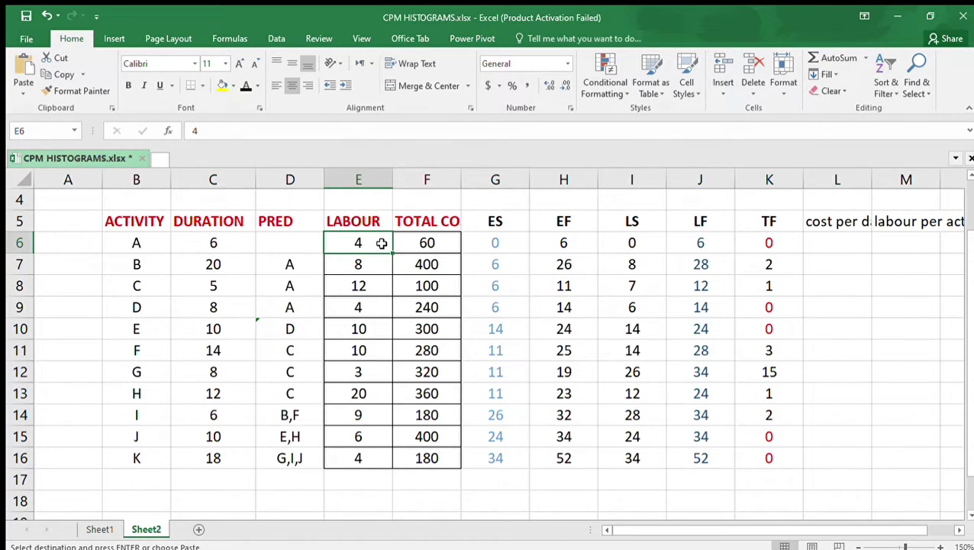
left_click(418, 244)
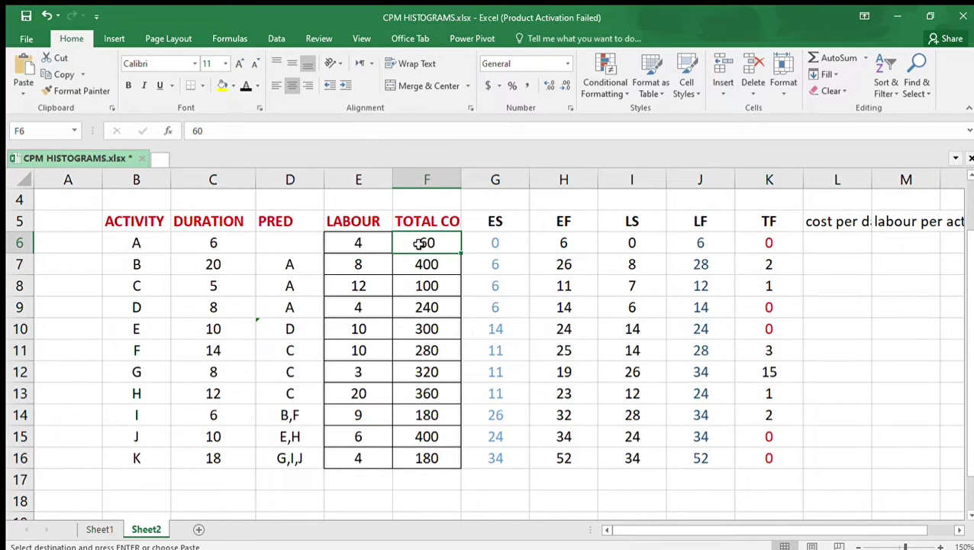
left_click(362, 243)
left_click(131, 242)
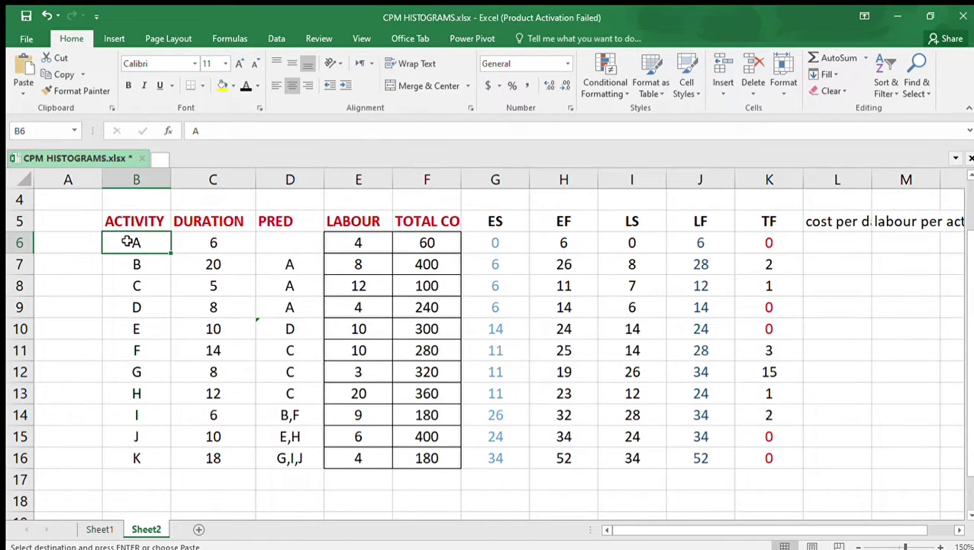
left_click(354, 243)
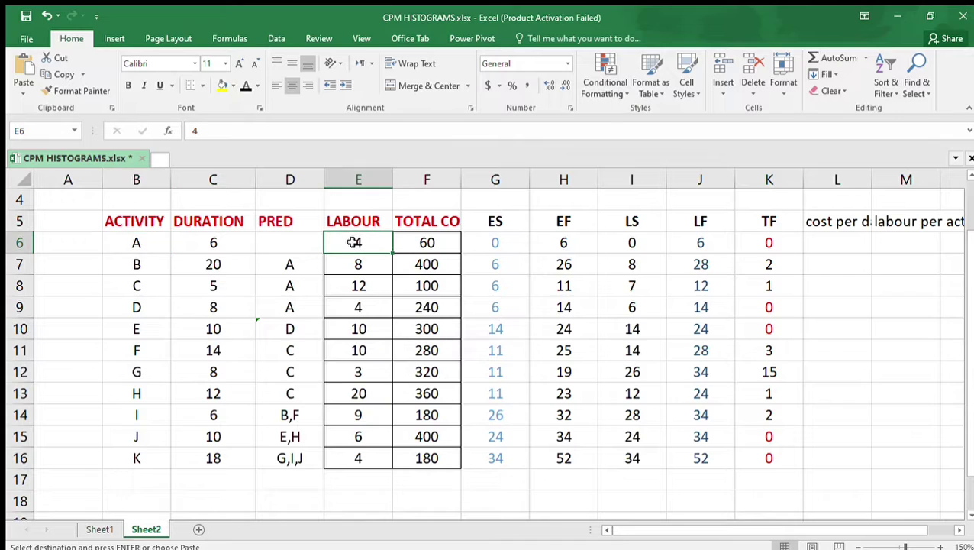
left_click(427, 243)
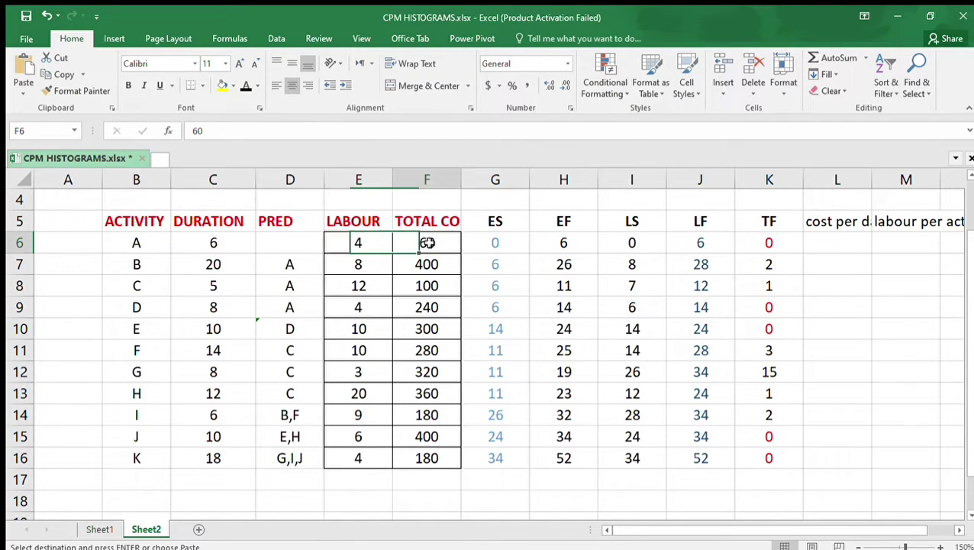
left_click(142, 243)
left_click(410, 242)
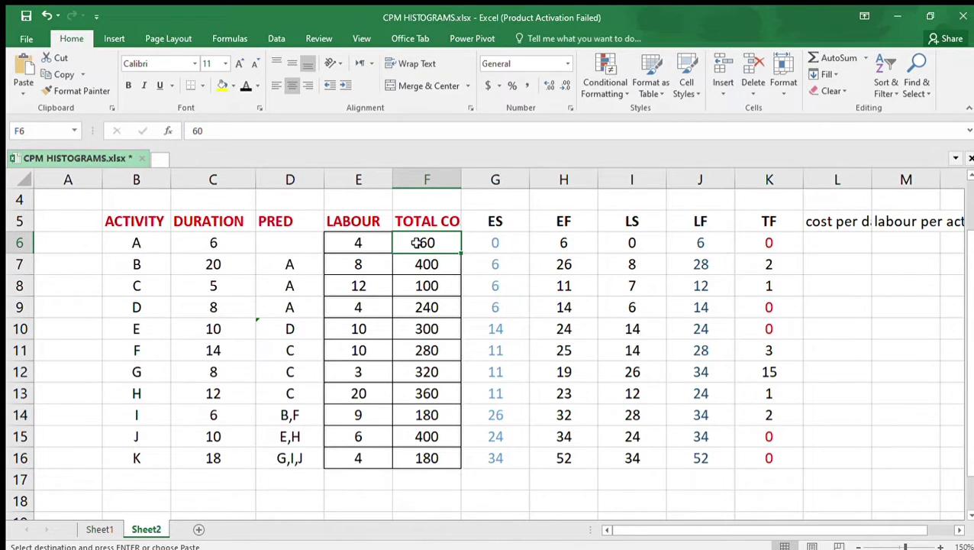
left_click_drag(416, 243, 413, 458)
left_click(419, 243)
left_click(373, 243)
left_click(421, 244)
Review the activity, duration and predecessor data together with the ES, EF, LS, LF and TF columns for activities A to K
left_click_drag(136, 243, 274, 457)
left_click_drag(223, 479, 289, 497)
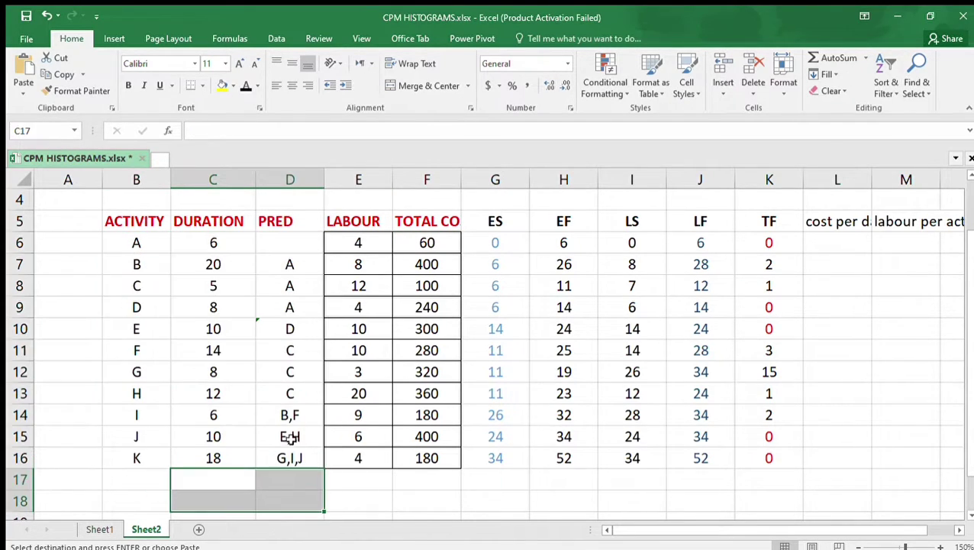
left_click_drag(136, 244, 281, 455)
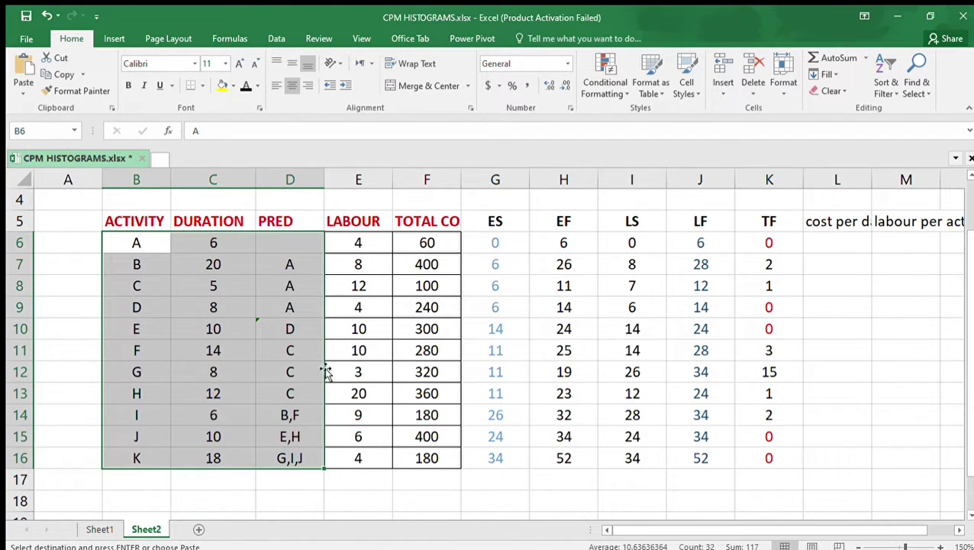
left_click_drag(498, 241, 496, 439)
left_click_drag(569, 242, 581, 452)
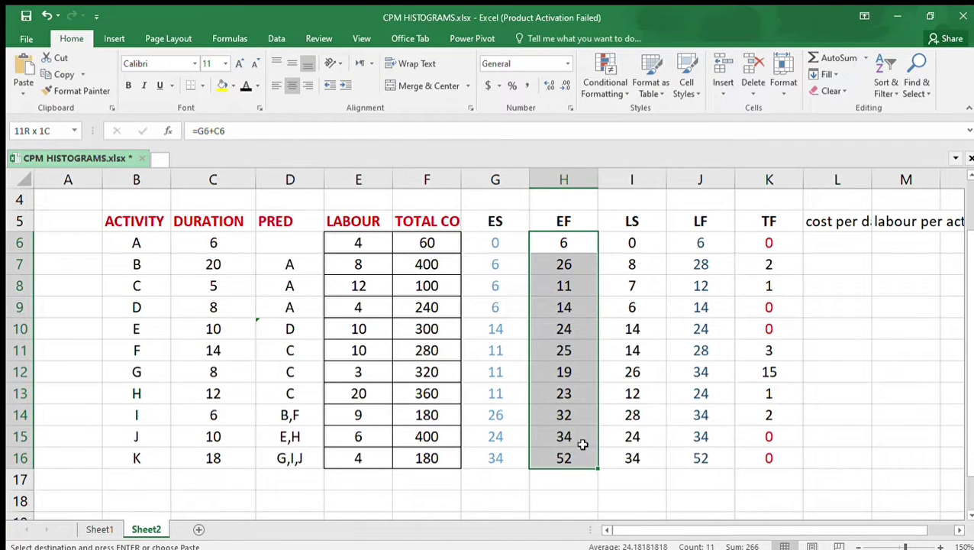
left_click(629, 240)
left_click_drag(631, 243, 639, 432)
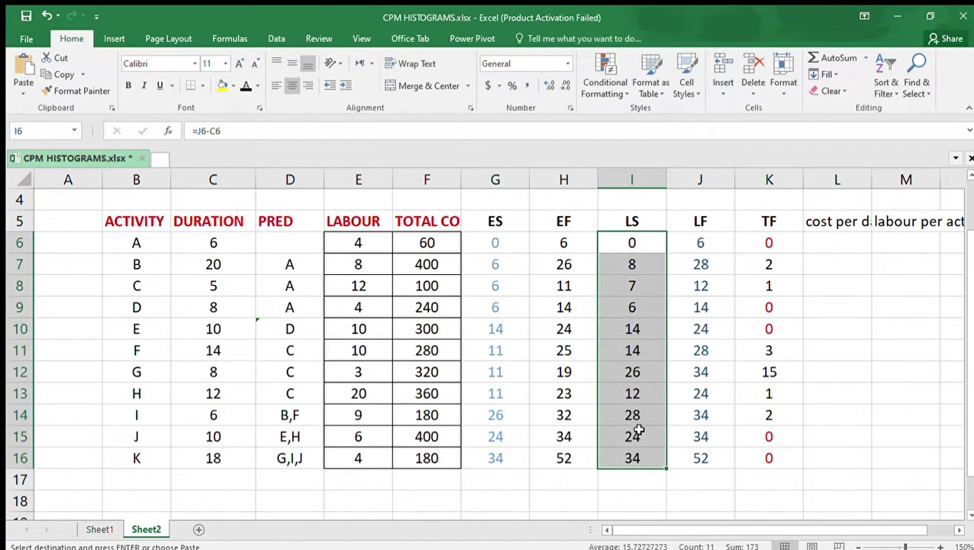
left_click_drag(695, 241, 703, 458)
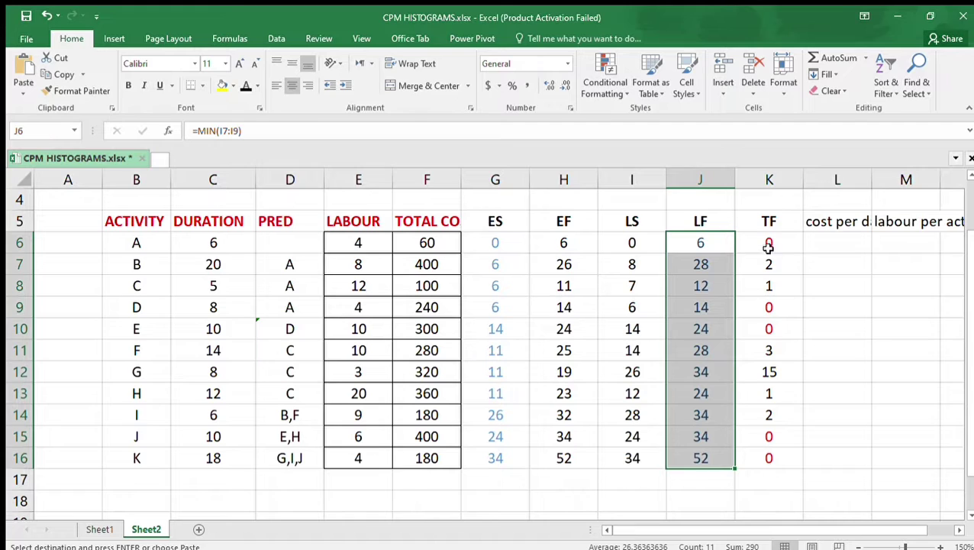
left_click(772, 238)
left_click_drag(773, 238, 771, 447)
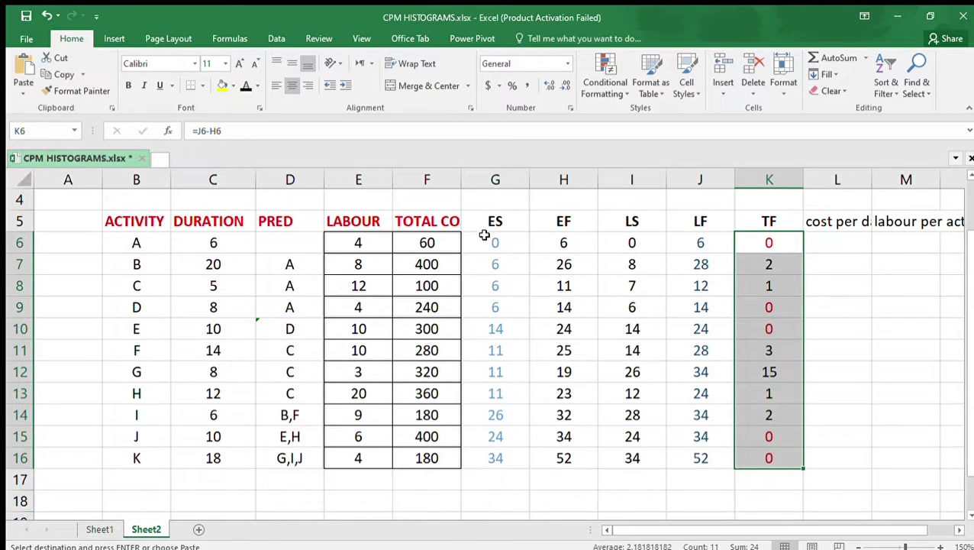
left_click_drag(484, 220, 748, 223)
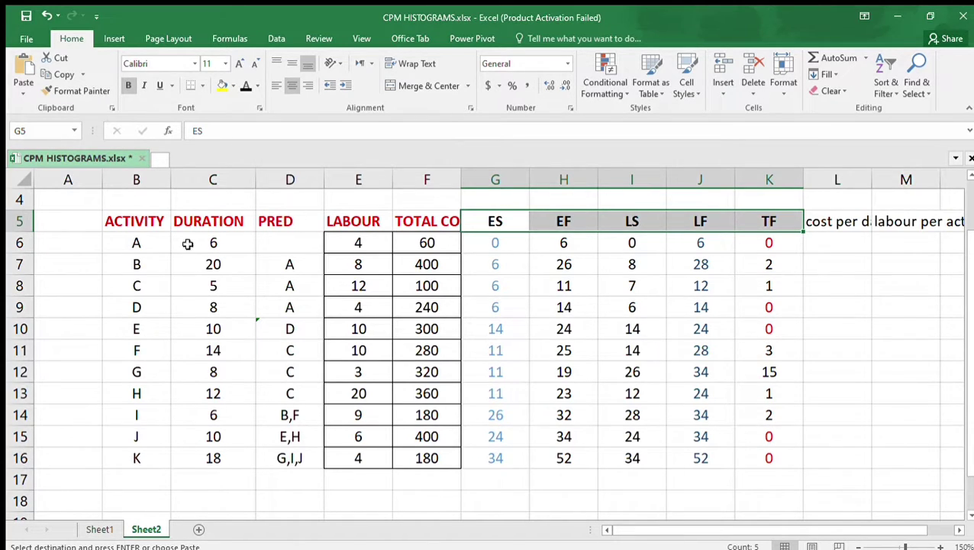
left_click_drag(132, 243, 753, 455)
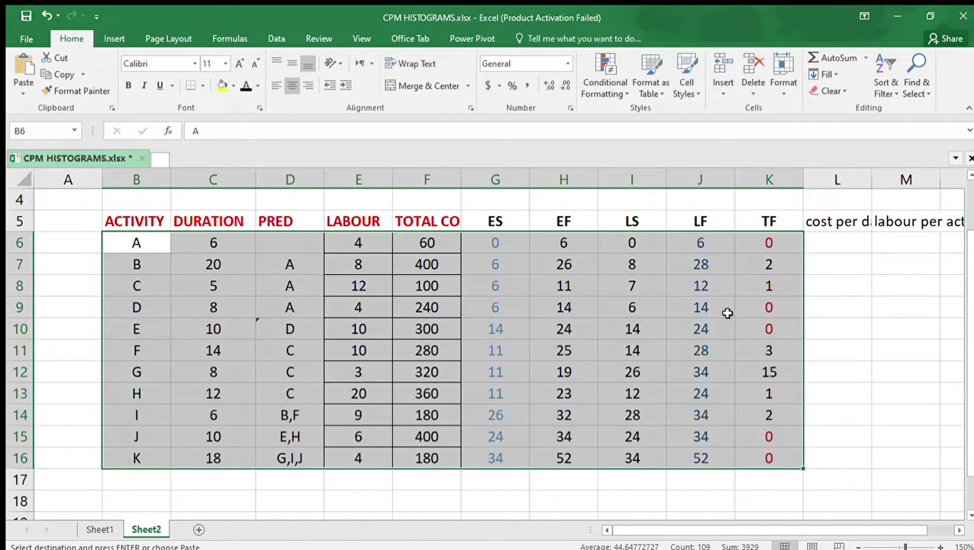
Calculate cost per day as total cost divided by duration with =F6/C6 in L6, and fill the formula down to L16
left_click(840, 249)
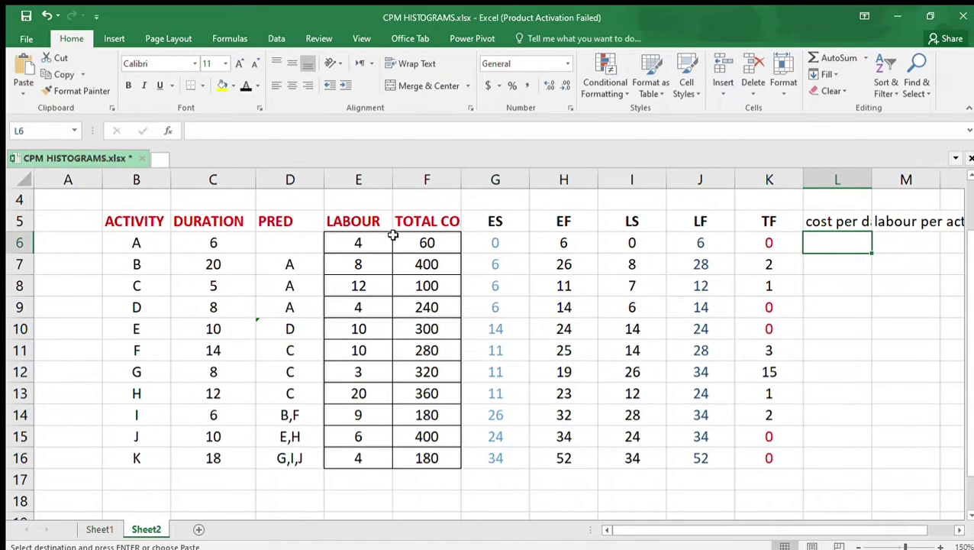
left_click(427, 243)
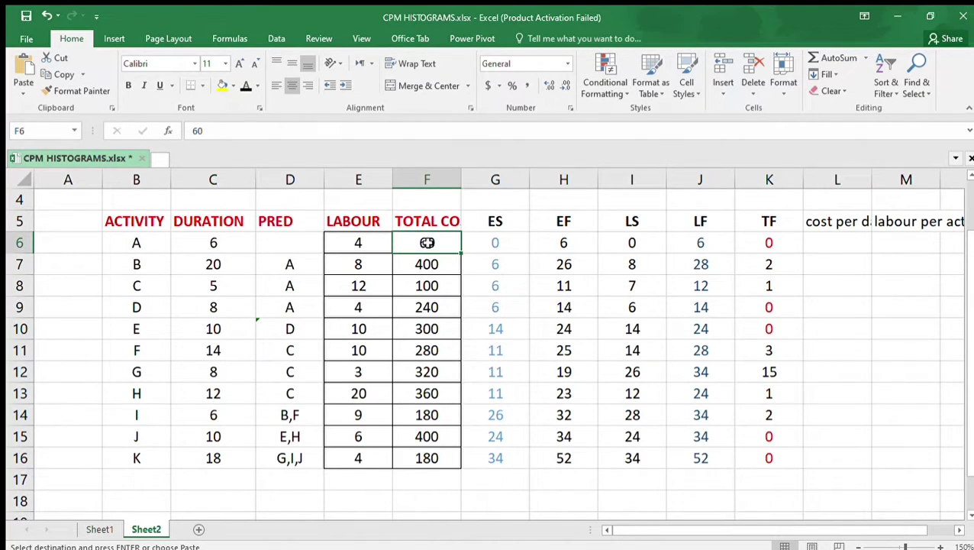
left_click(133, 242)
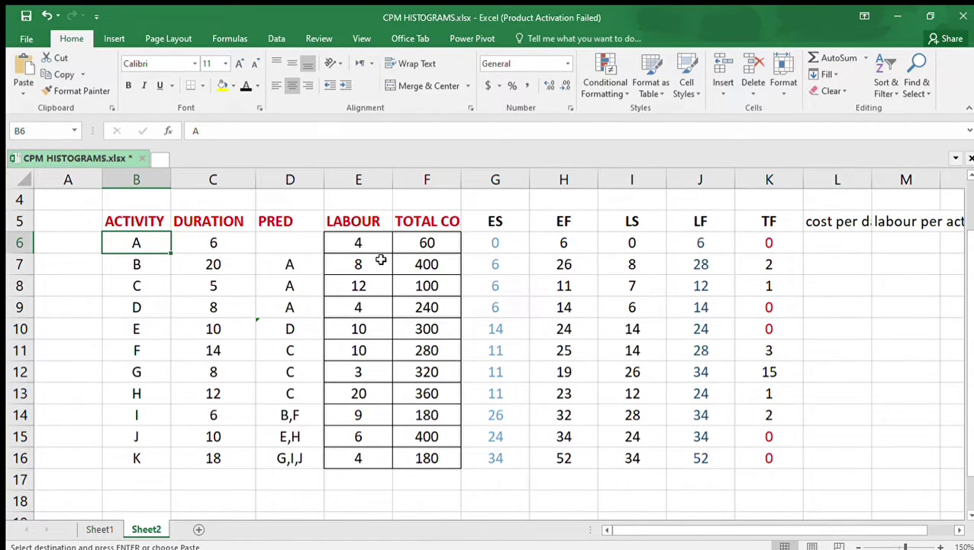
left_click(410, 243)
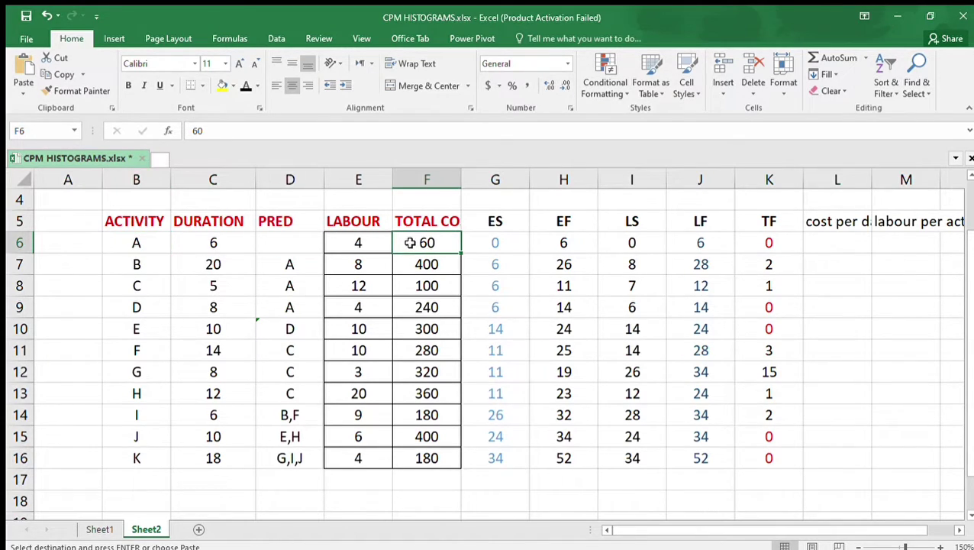
left_click(216, 245)
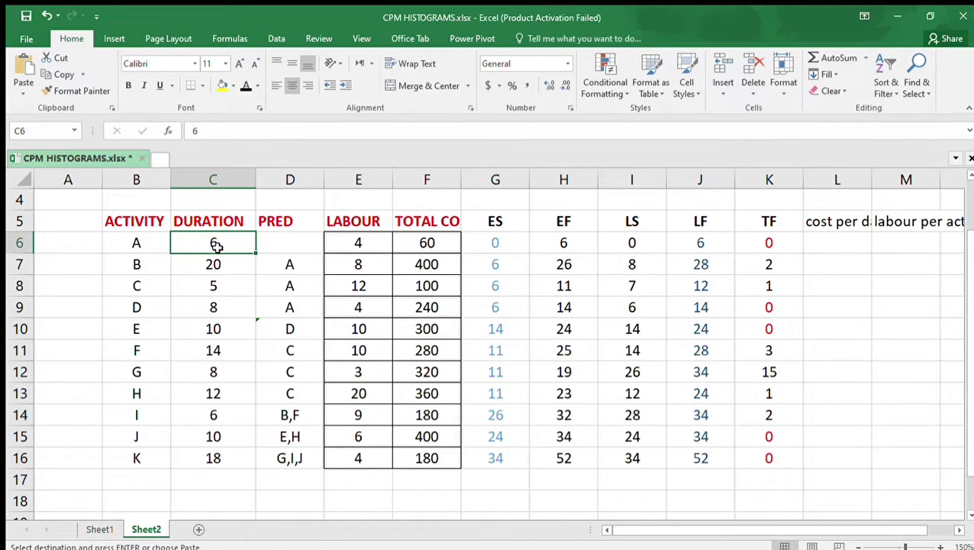
left_click(831, 243)
type("=")
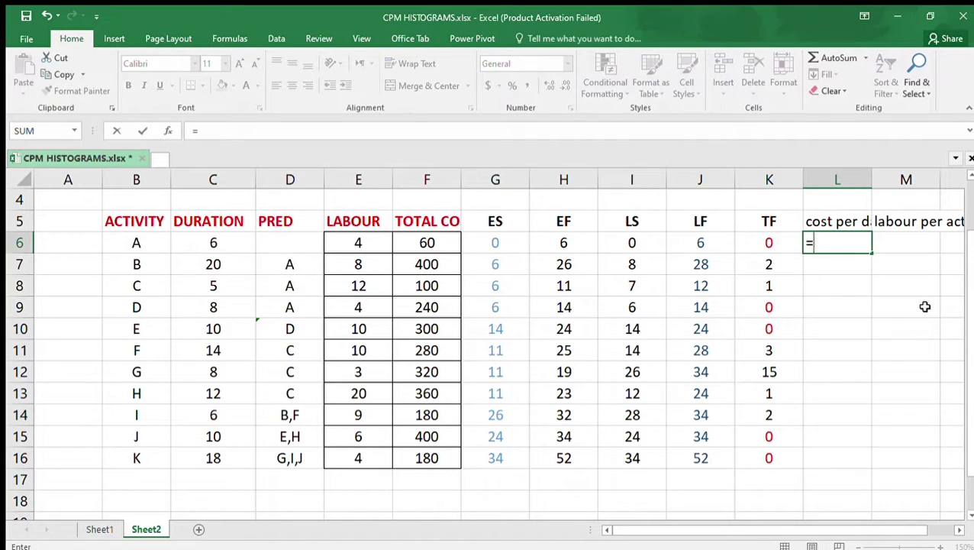
left_click(424, 243)
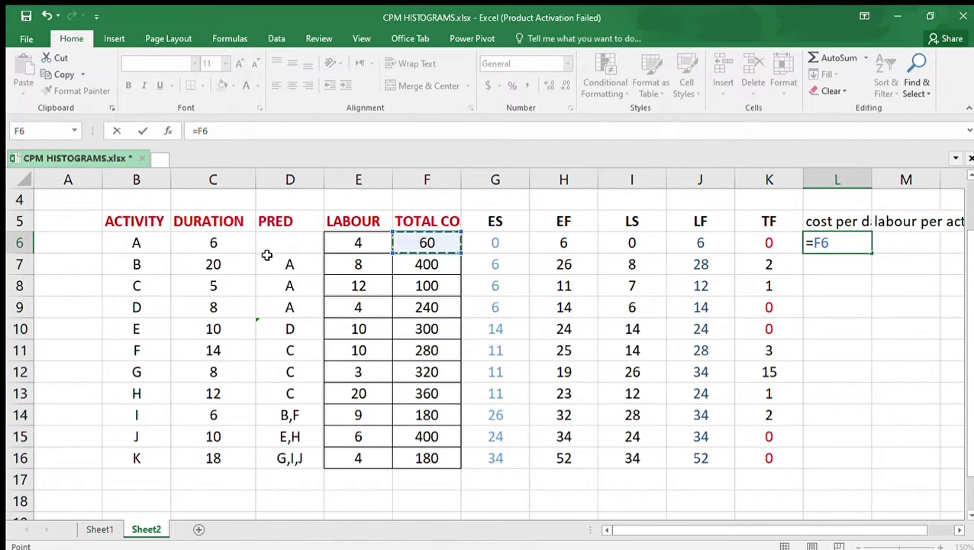
type("/")
left_click(195, 243)
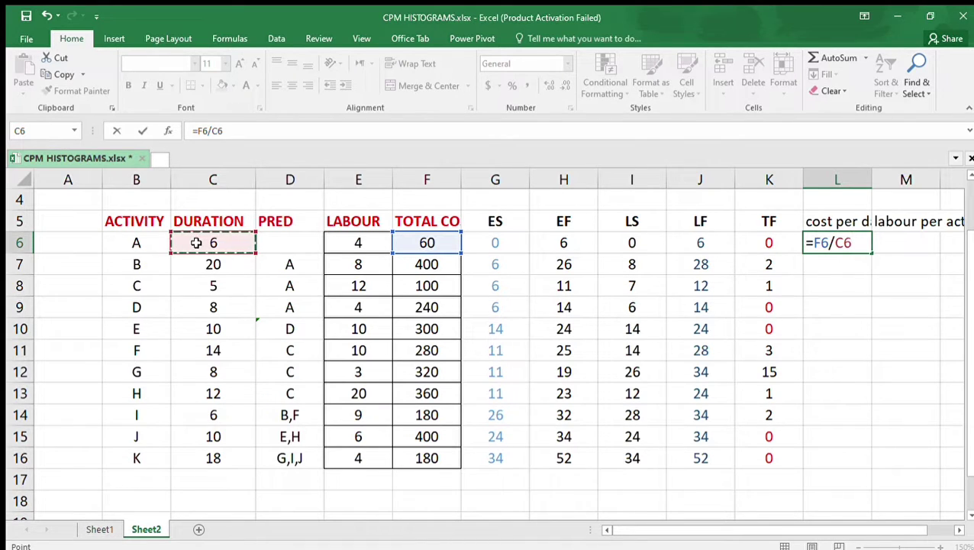
key("Return")
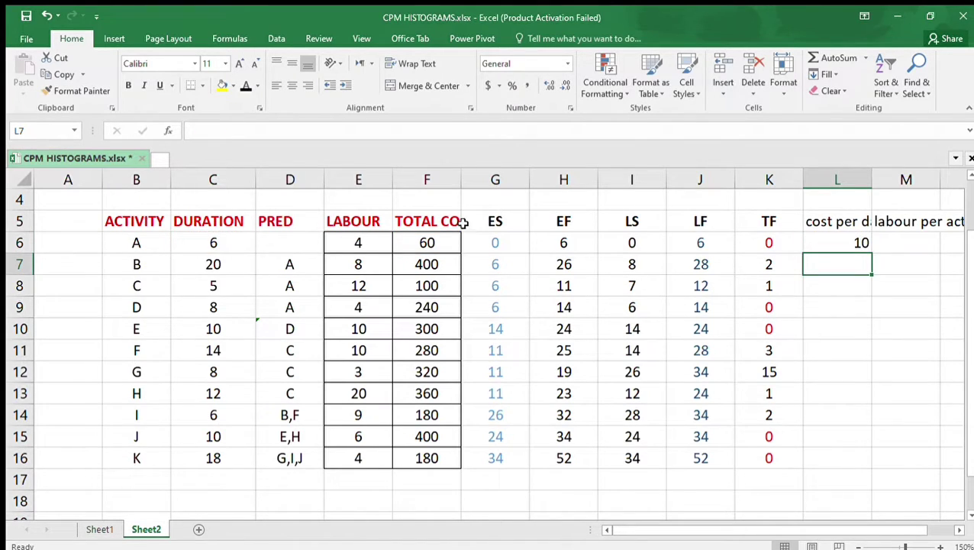
left_click(855, 246)
left_click_drag(871, 250, 865, 463)
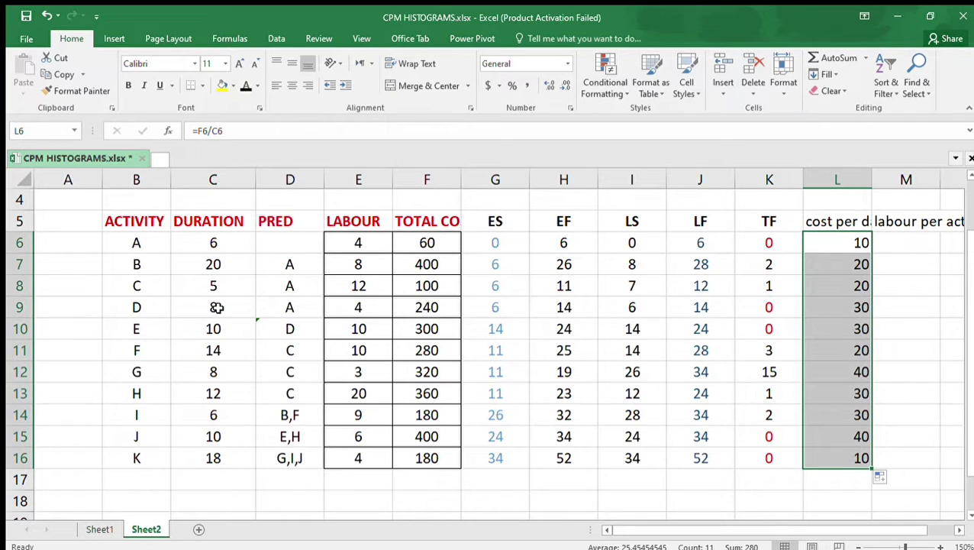
Calculate labour per activity as labour times duration with =E6*C6 in M6, and fill the formula down to M16
left_click(908, 243)
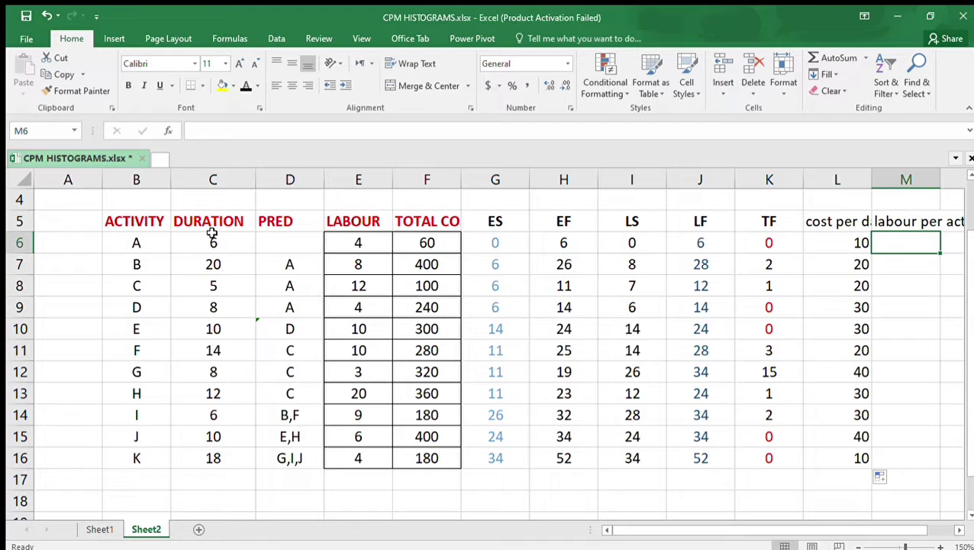
left_click(345, 242)
left_click(897, 241)
type("=")
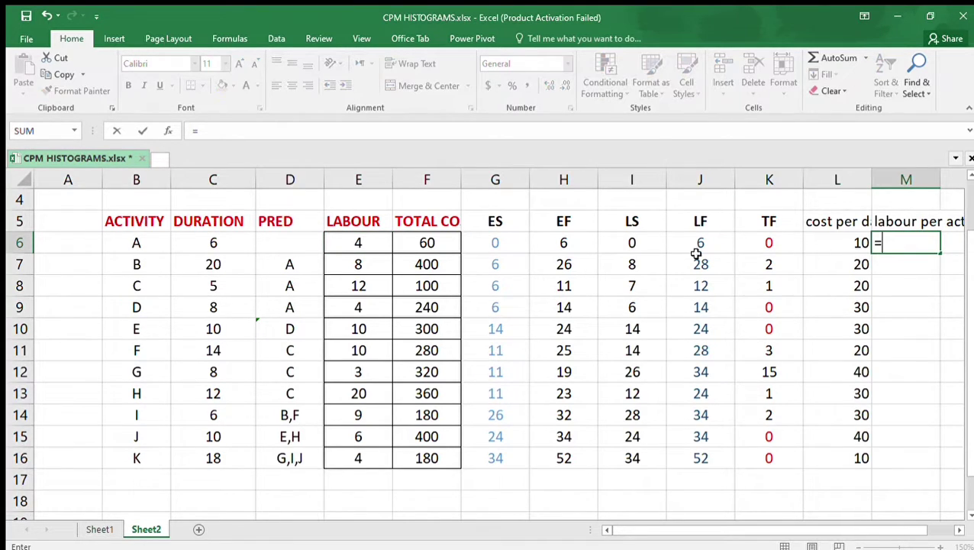
left_click(345, 245)
type("*")
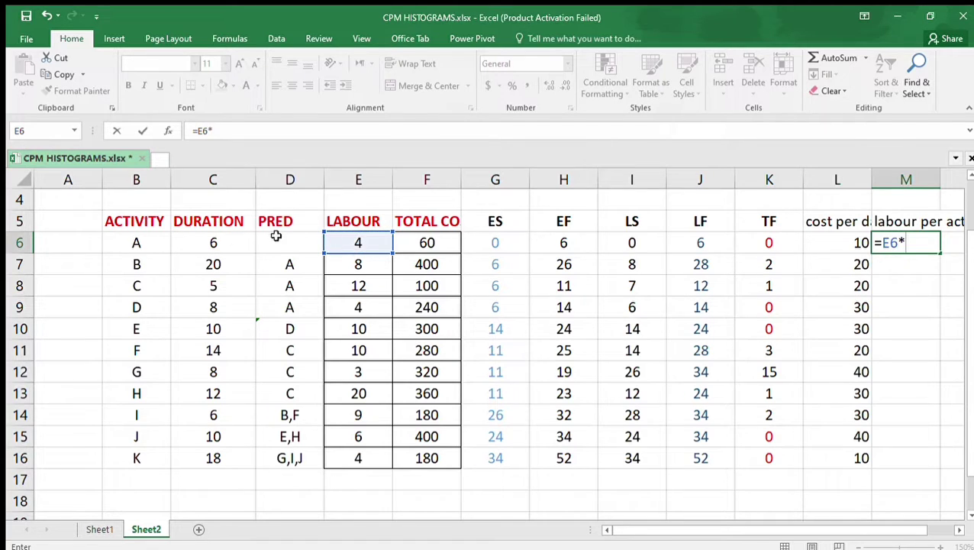
left_click(201, 244)
key("Return")
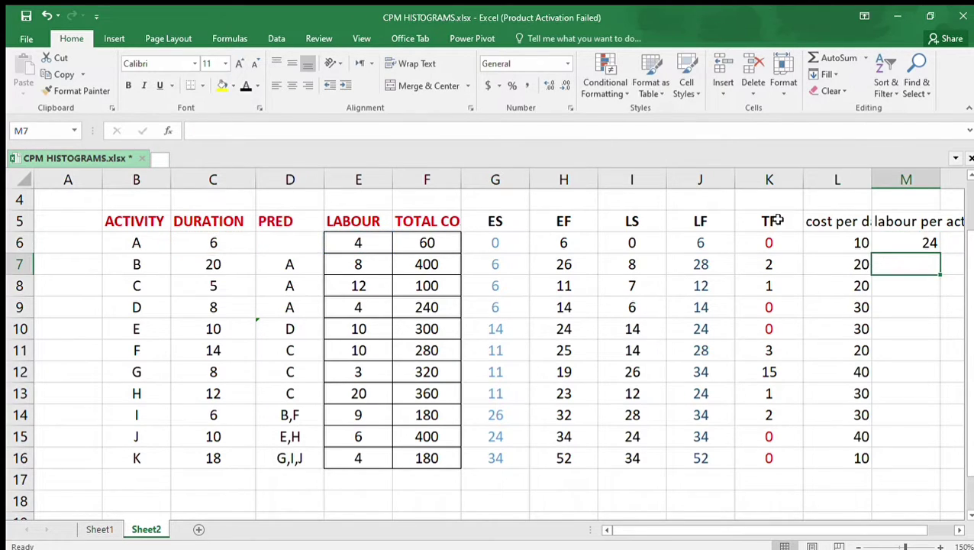
left_click(930, 243)
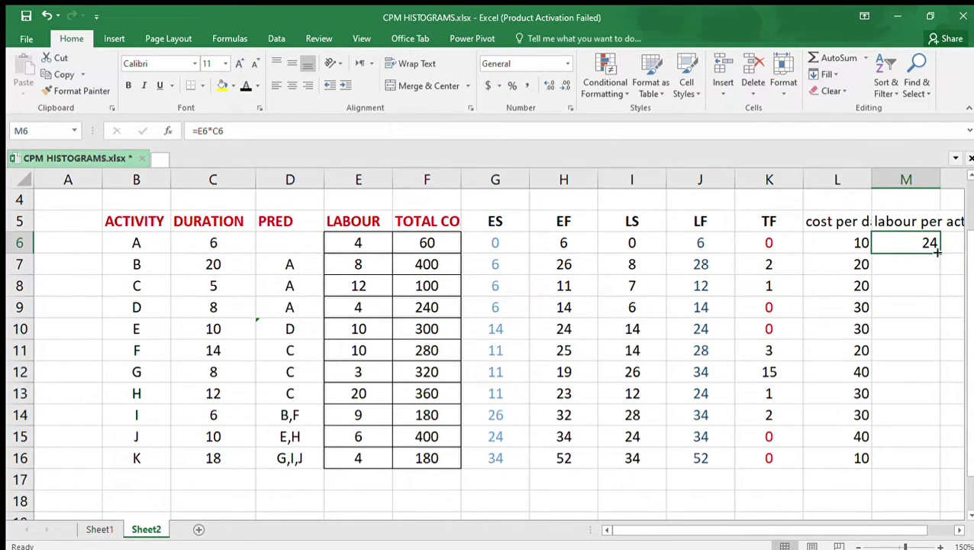
left_click_drag(939, 252, 930, 460)
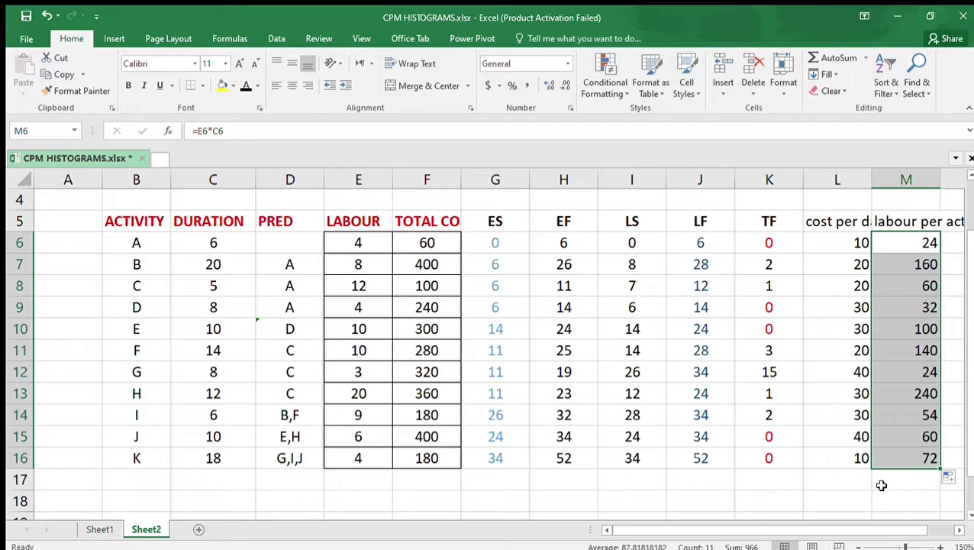
scroll(877, 362, "down", 1)
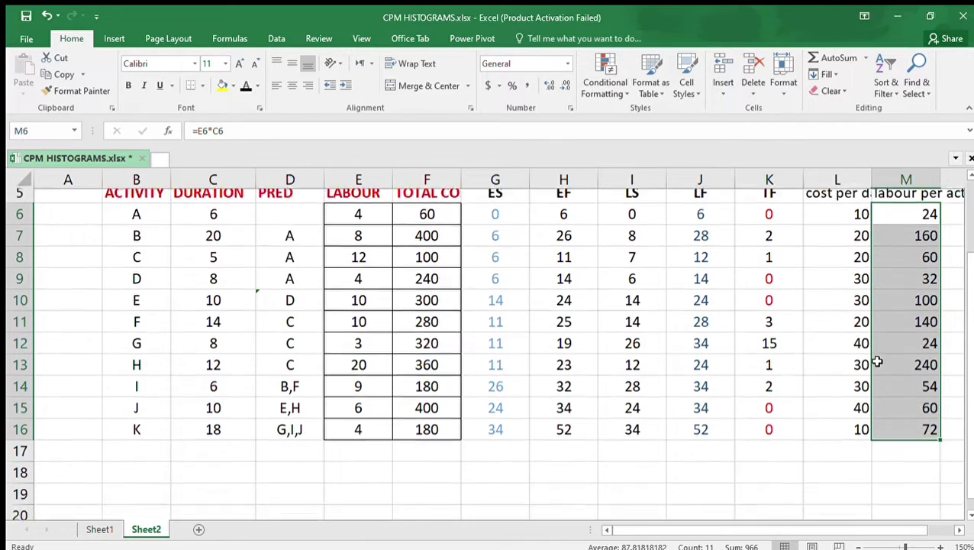
scroll(877, 362, "up", 1)
scroll(877, 362, "up", 1)
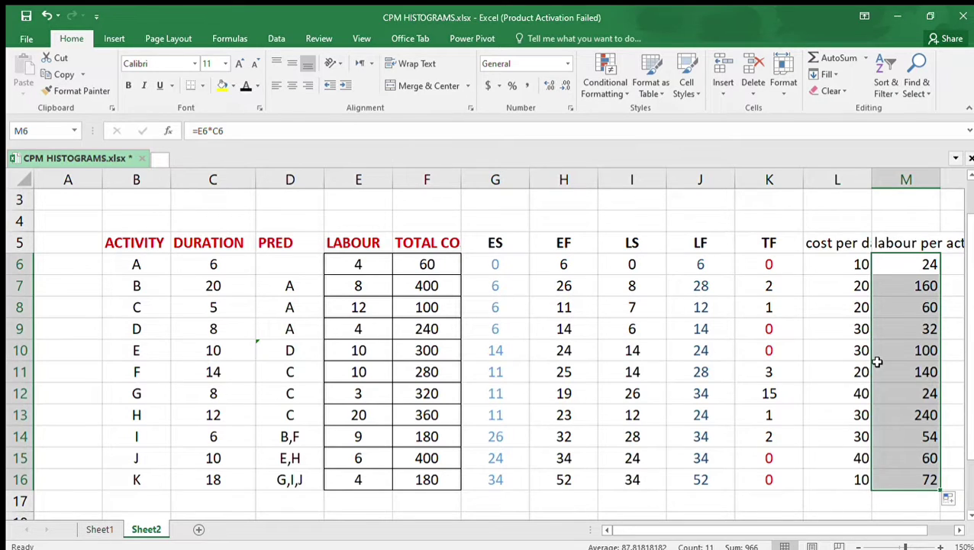
scroll(877, 362, "down", 1)
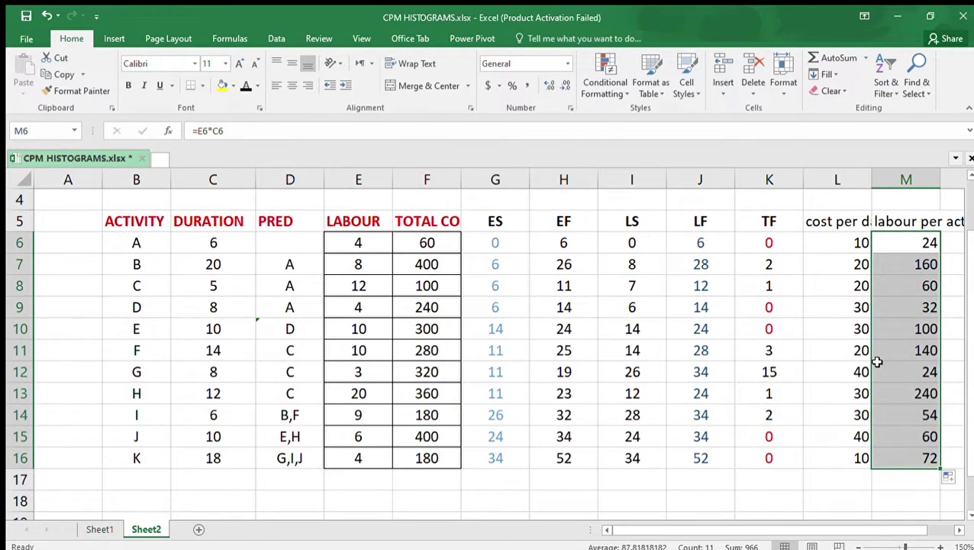
scroll(877, 362, "down", 1)
scroll(877, 362, "down", 2)
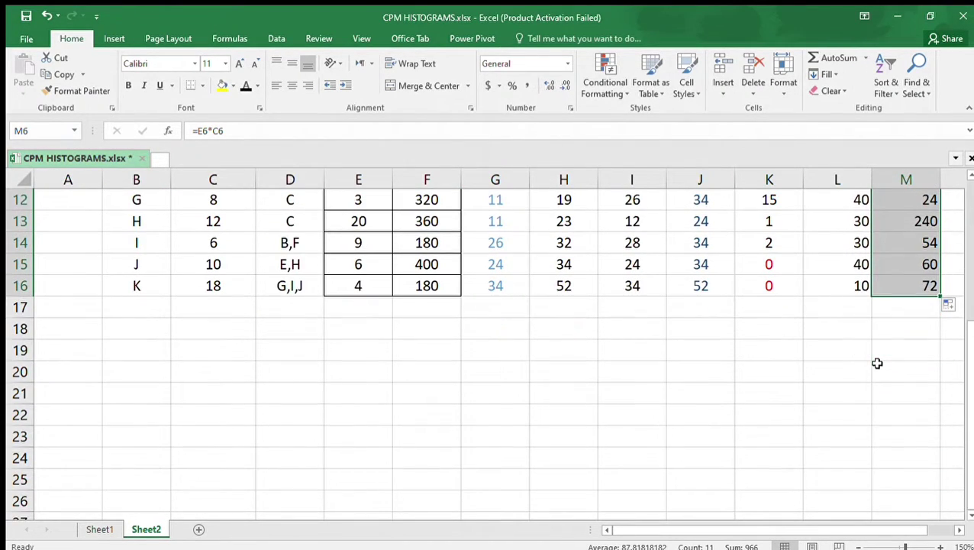
scroll(877, 362, "down", 1)
scroll(878, 361, "up", 3)
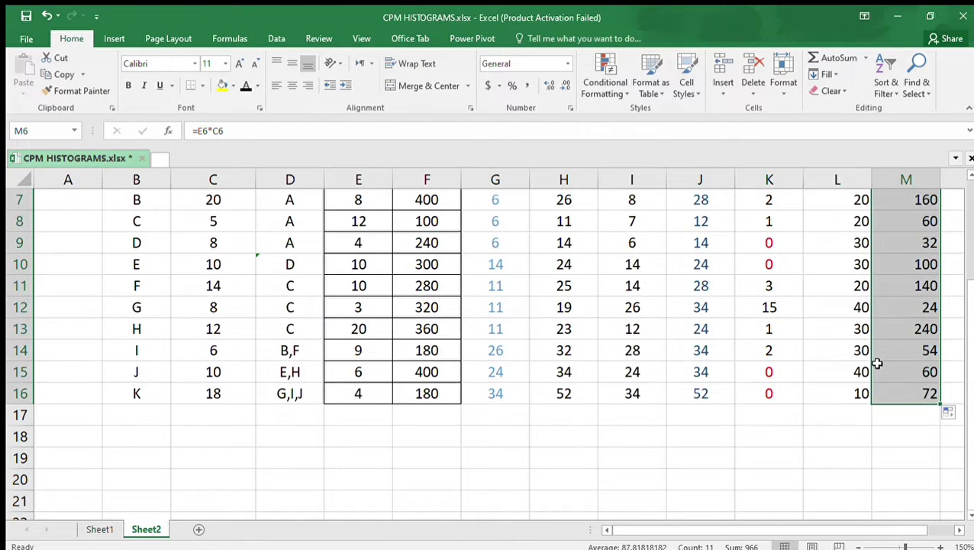
Copy the activity letters A to K from B6:B16 and paste them below the table in A20:A30
left_click_drag(138, 221, 117, 439)
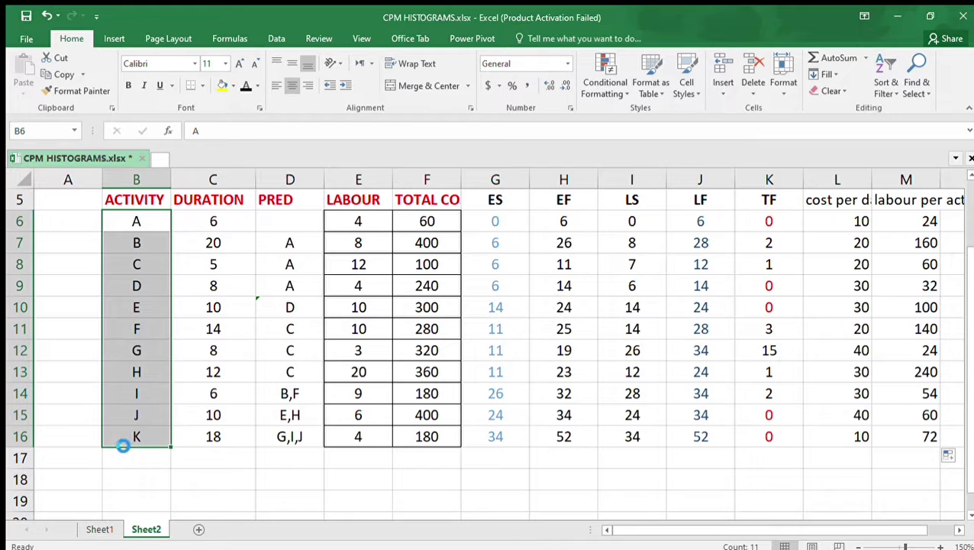
key("ctrl+c")
scroll(119, 413, "down", 2)
left_click(74, 430)
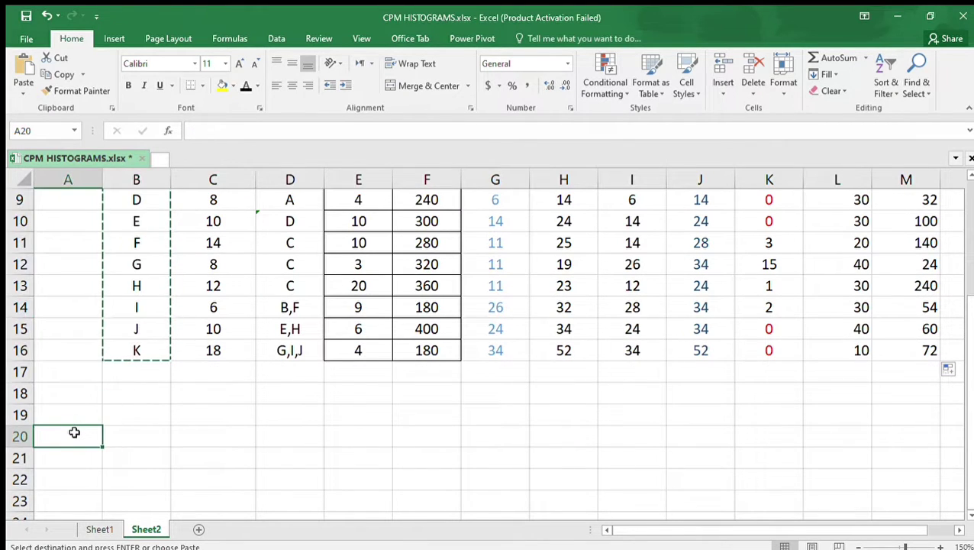
key("ctrl+v")
scroll(96, 406, "down", 2)
scroll(97, 406, "down", 1)
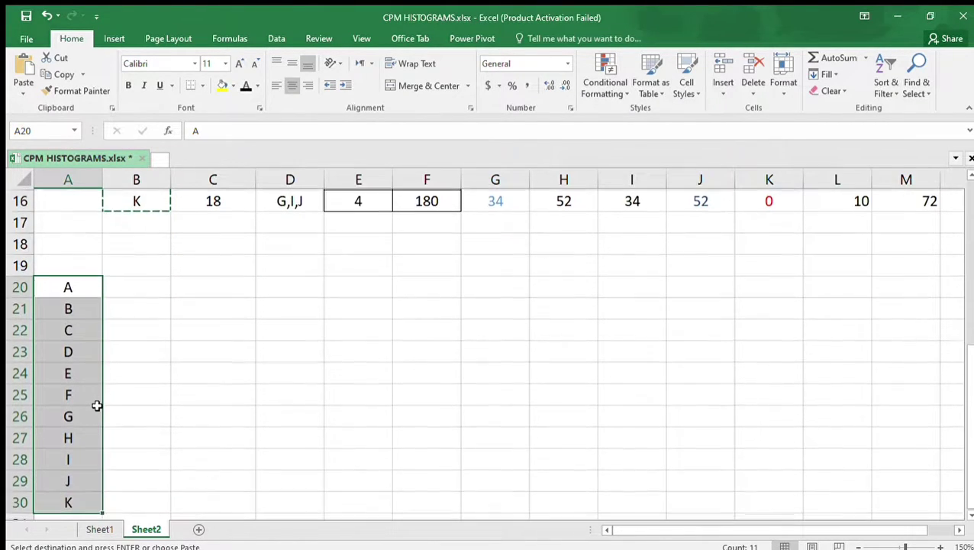
scroll(155, 298, "up", 2)
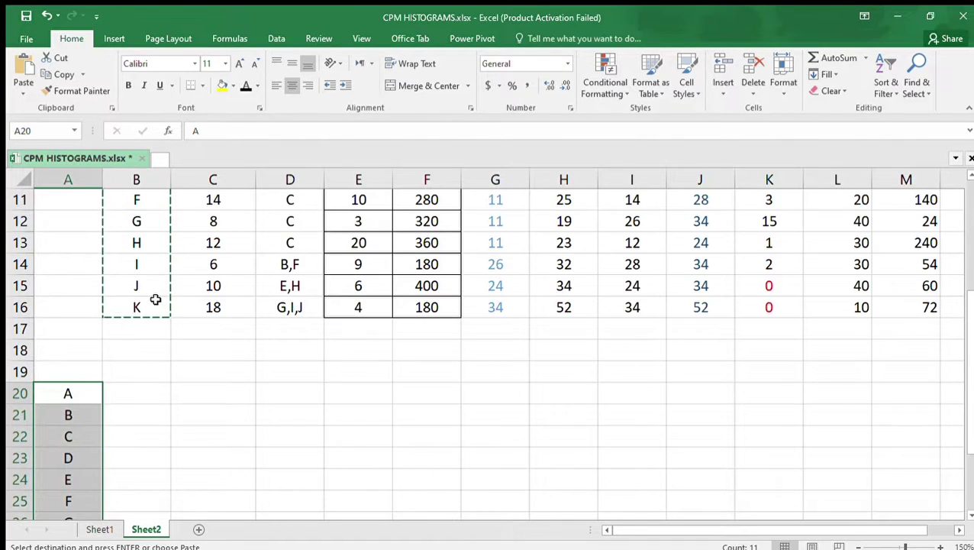
Start a row of day numbers by entering 1, 2 and 3 in C19, D19 and E19
left_click(126, 368)
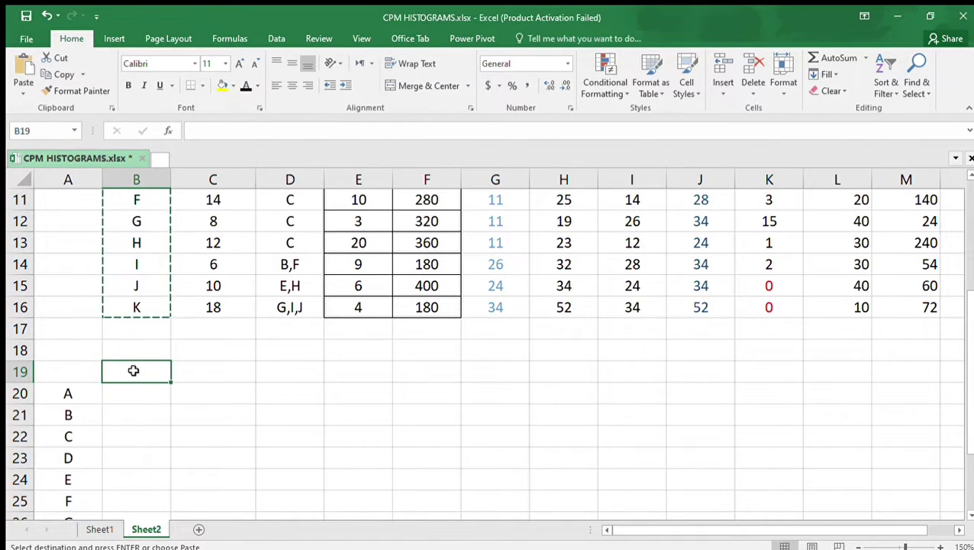
left_click(233, 378)
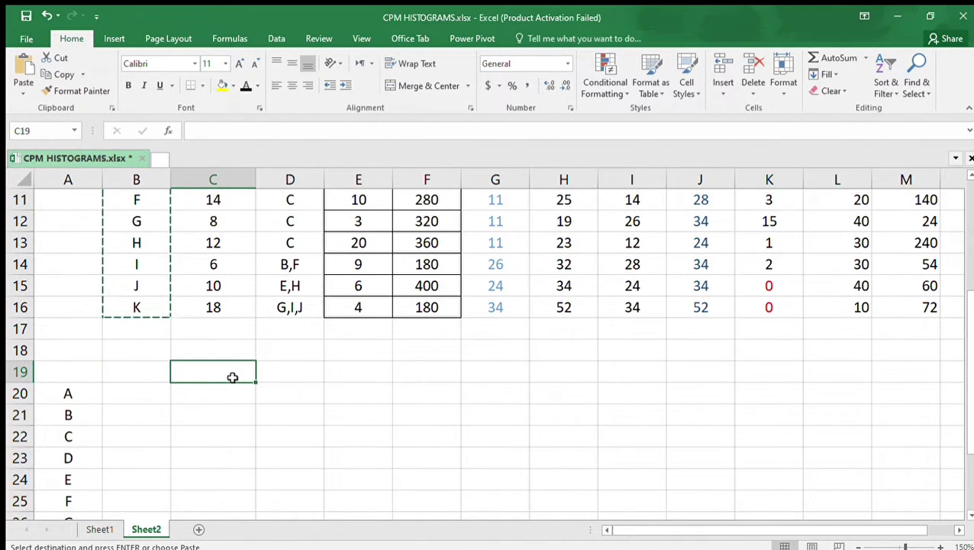
type("1")
key("Return")
key("Right")
key("Up")
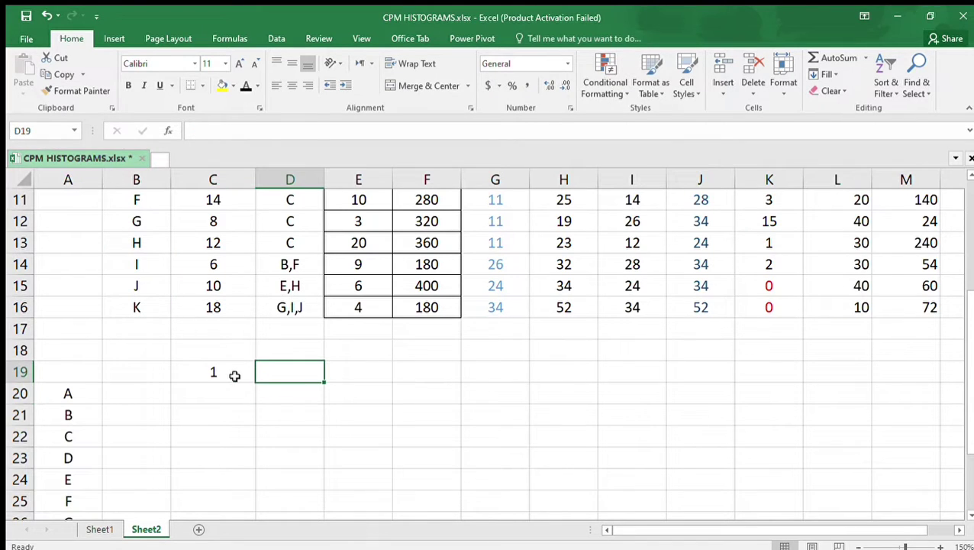
type("2")
key("Right")
type("3")
key("Right")
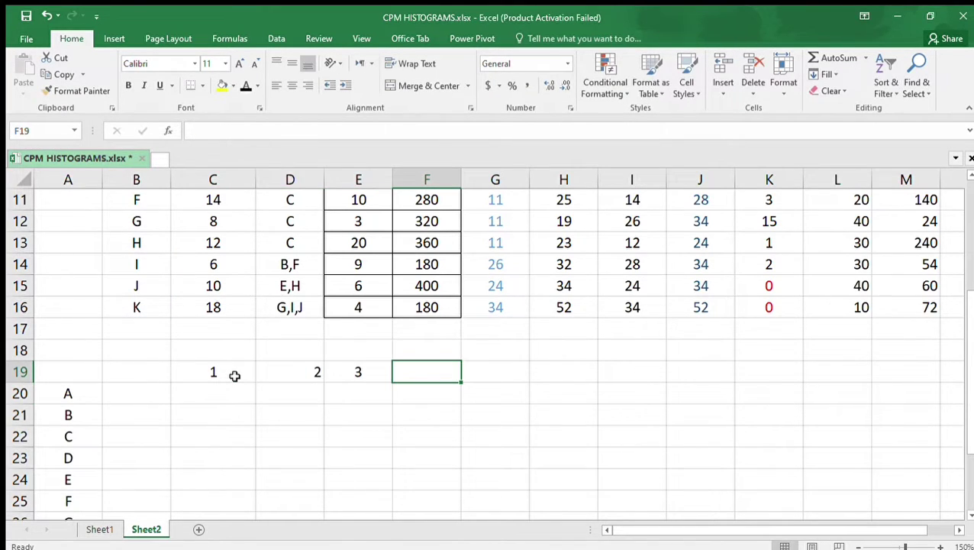
Extend the day number series along row 19 from C19 to AN19, up to day 38
scroll(243, 377, "down", 6)
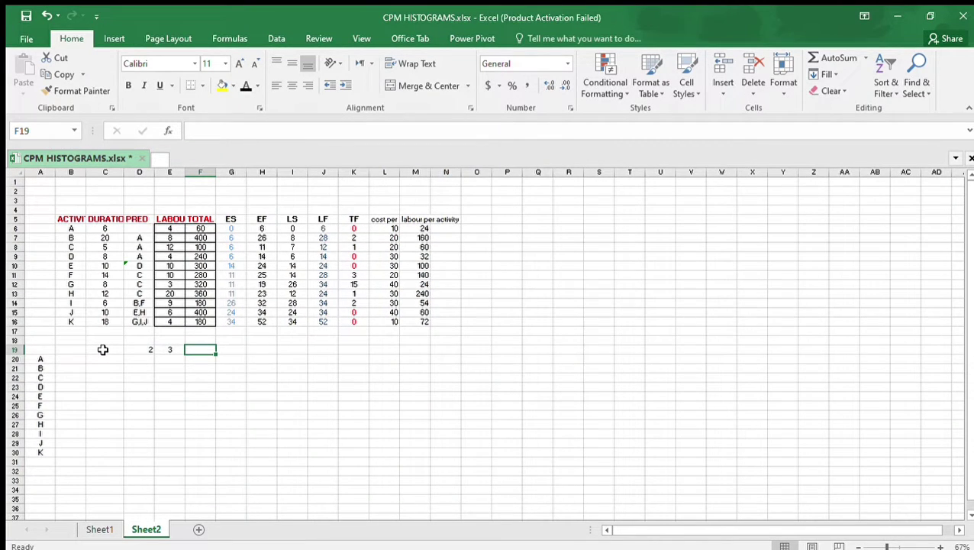
left_click(103, 349)
type("1")
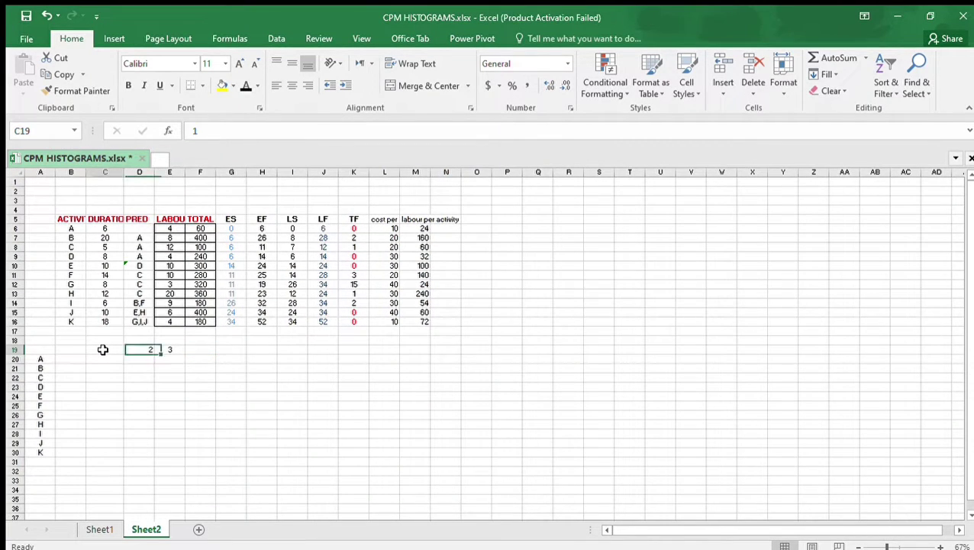
left_click_drag(124, 352, 953, 354)
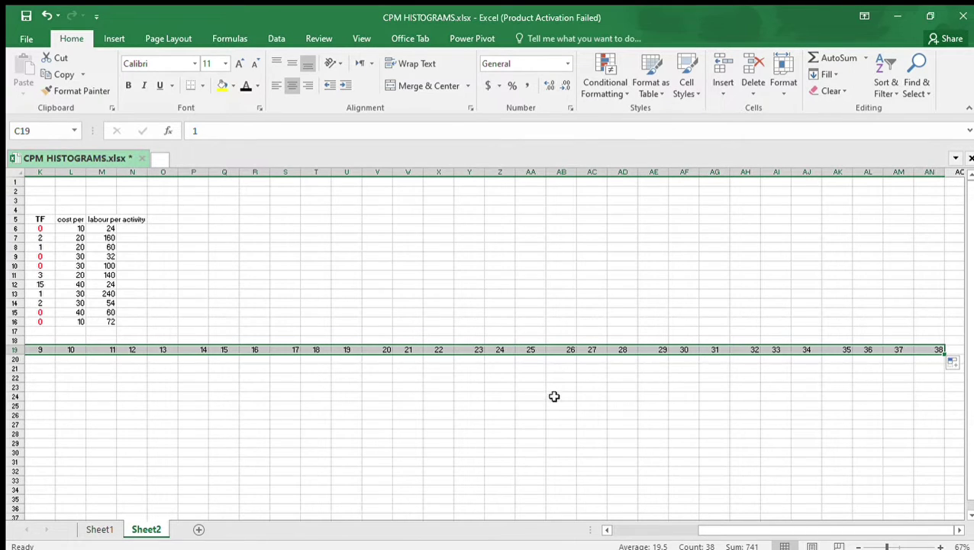
left_click_drag(802, 528, 510, 507)
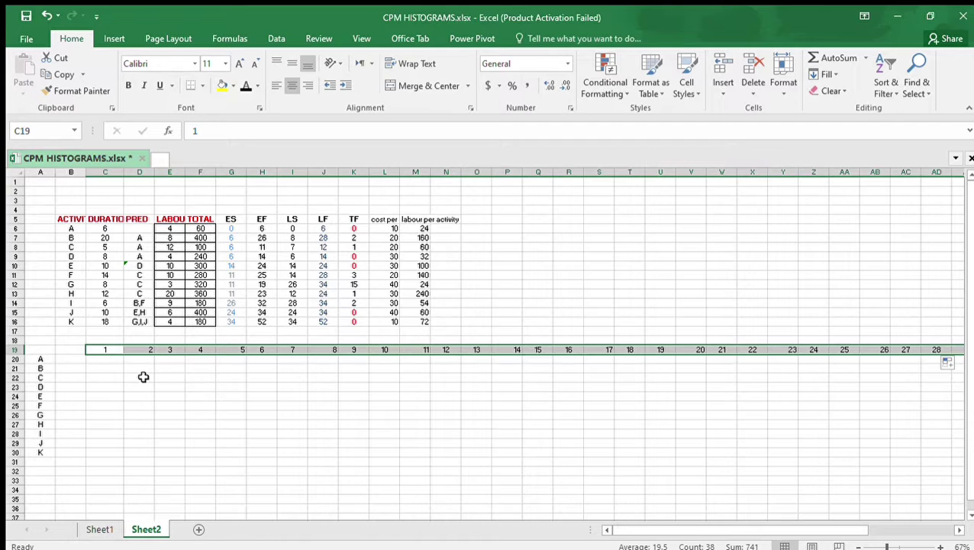
Examine the cost per day values in column L and the labour values in column E
scroll(143, 376, "up", 1)
scroll(143, 377, "up", 3)
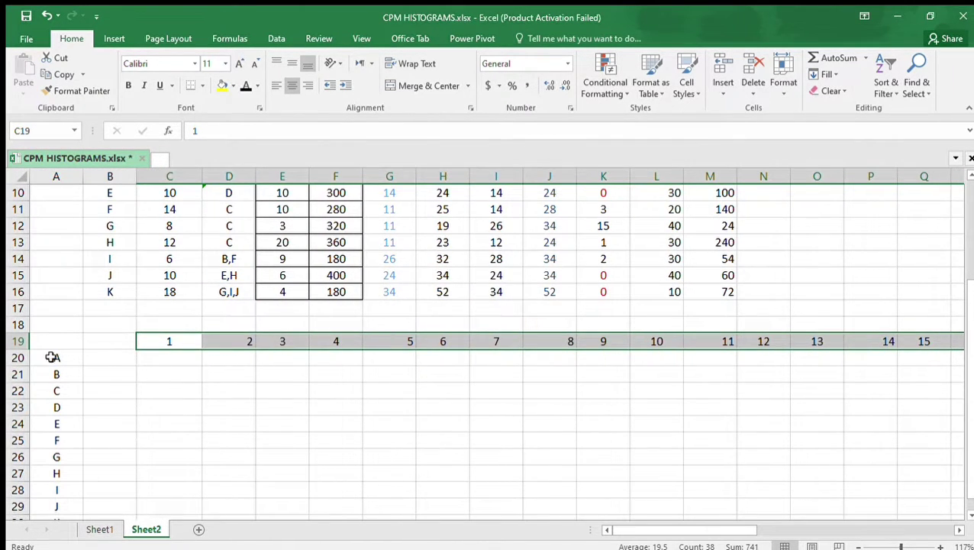
scroll(148, 352, "up", 3)
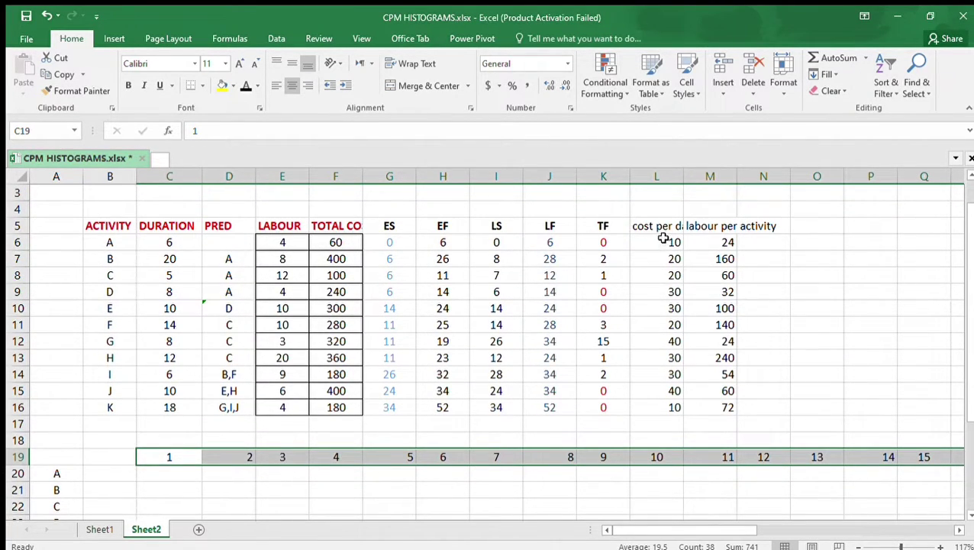
left_click(663, 239)
left_click_drag(662, 251, 665, 378)
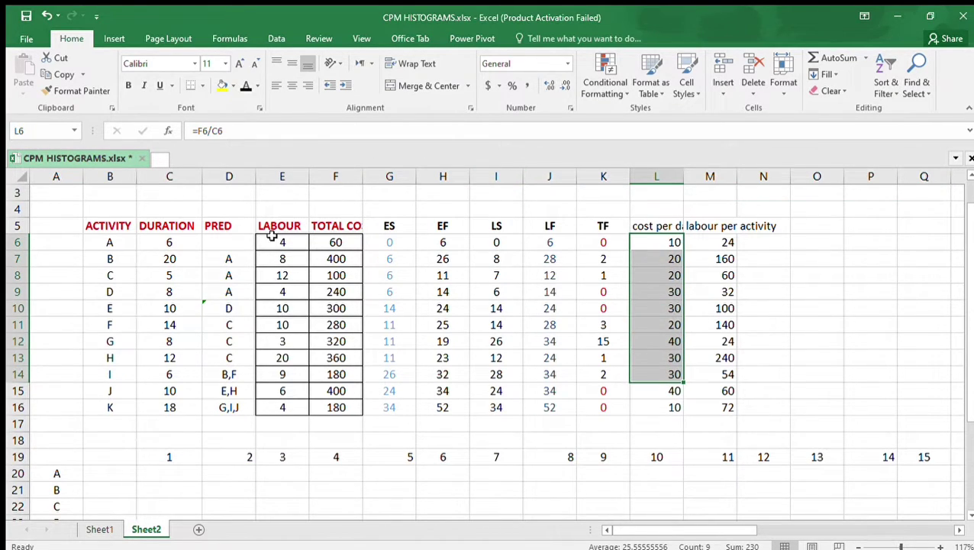
left_click_drag(277, 241, 278, 343)
Copy the LABOUR column with its header from E5:E16 and paste it at B19, beside the activity letters
left_click_drag(287, 217, 269, 406)
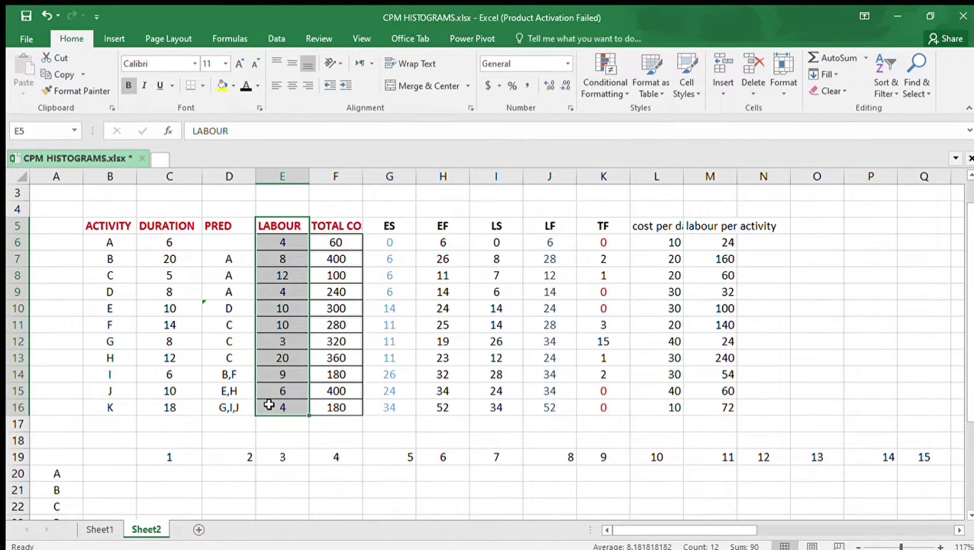
key("ctrl+c")
scroll(194, 363, "down", 2)
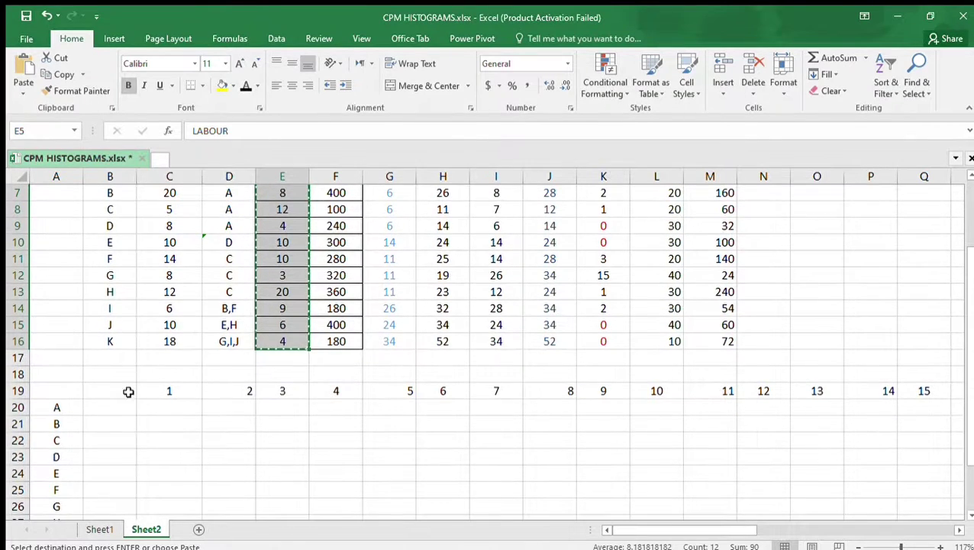
left_click(98, 392)
key("ctrl+v")
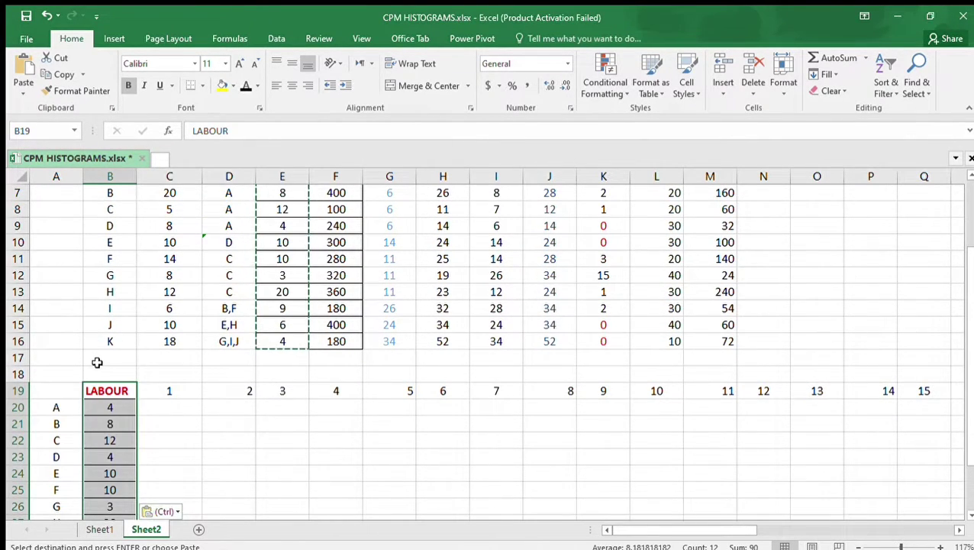
scroll(97, 363, "down", 3)
scroll(98, 361, "up", 1)
key("Escape")
left_click(173, 350)
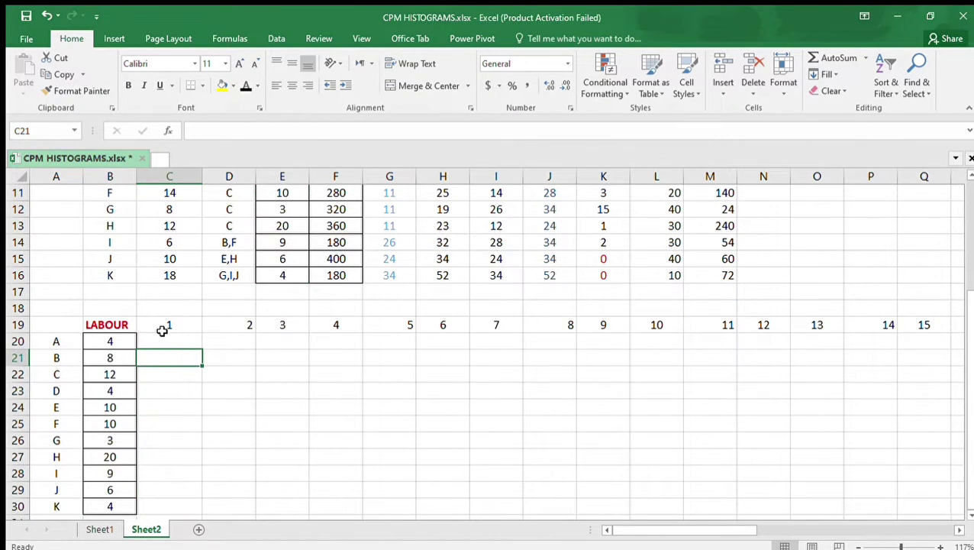
scroll(159, 340, "up", 1)
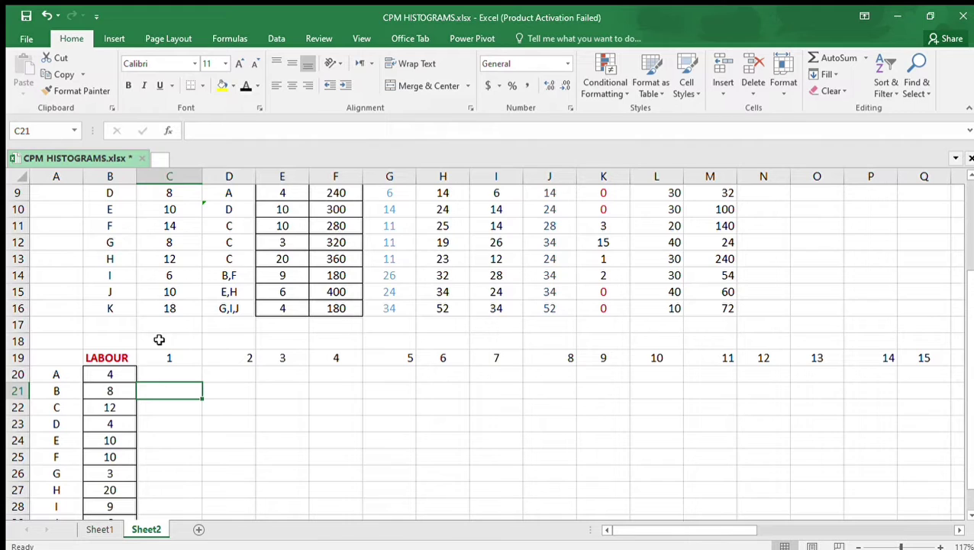
Make the activity letters and labour values in A20:B30 bold and increase their font size by one increment
left_click(63, 375)
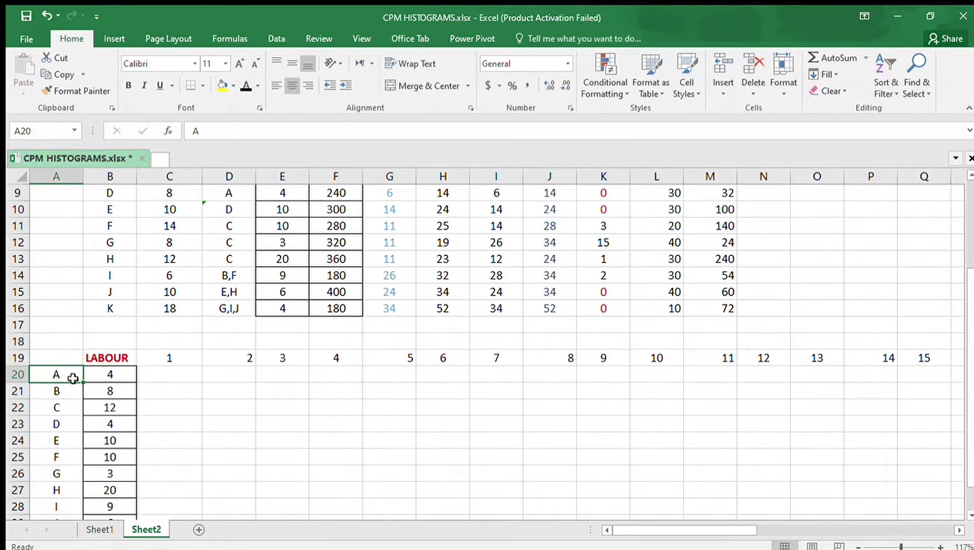
left_click_drag(72, 377, 122, 489)
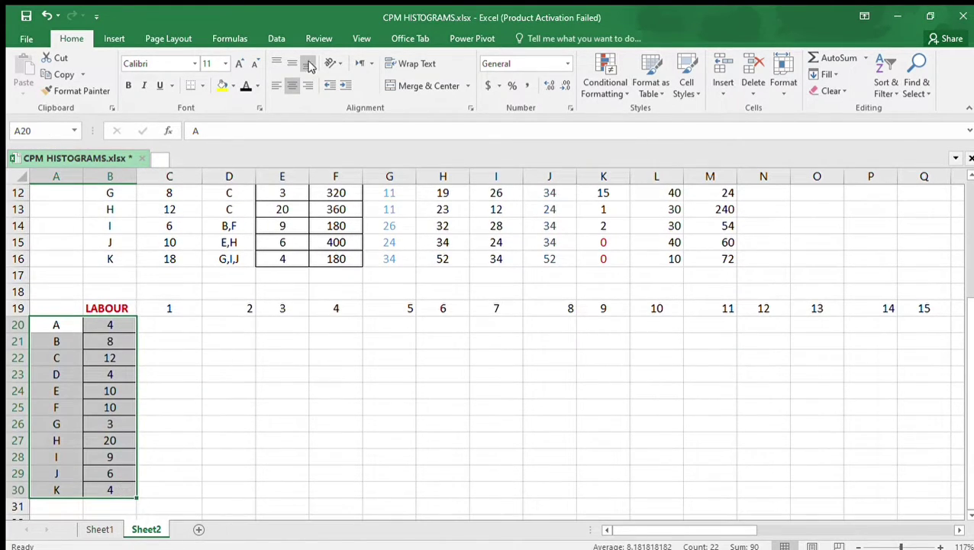
left_click(128, 85)
left_click(237, 63)
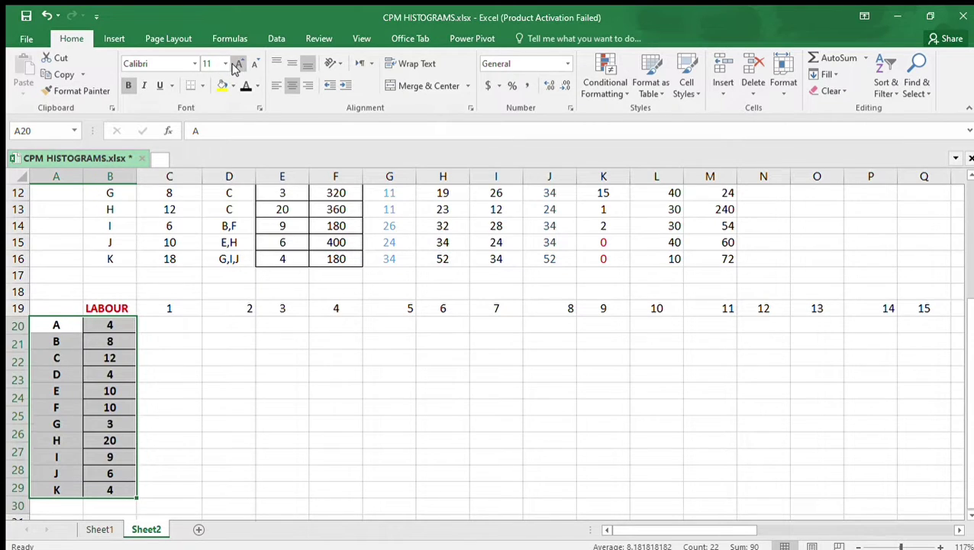
Apply all borders to C20:H20 to mark activity A across days 1 to 6
left_click(174, 313)
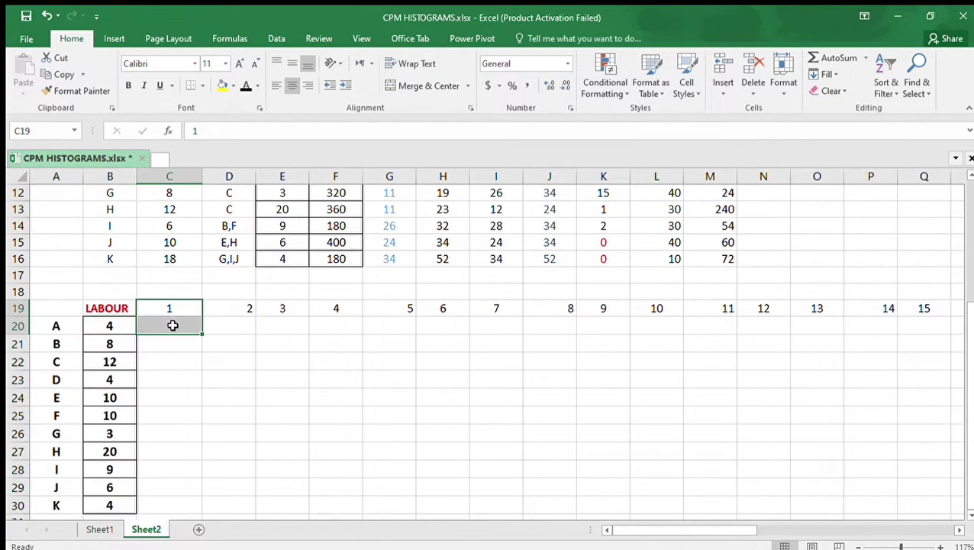
left_click(172, 326)
scroll(204, 306, "up", 3)
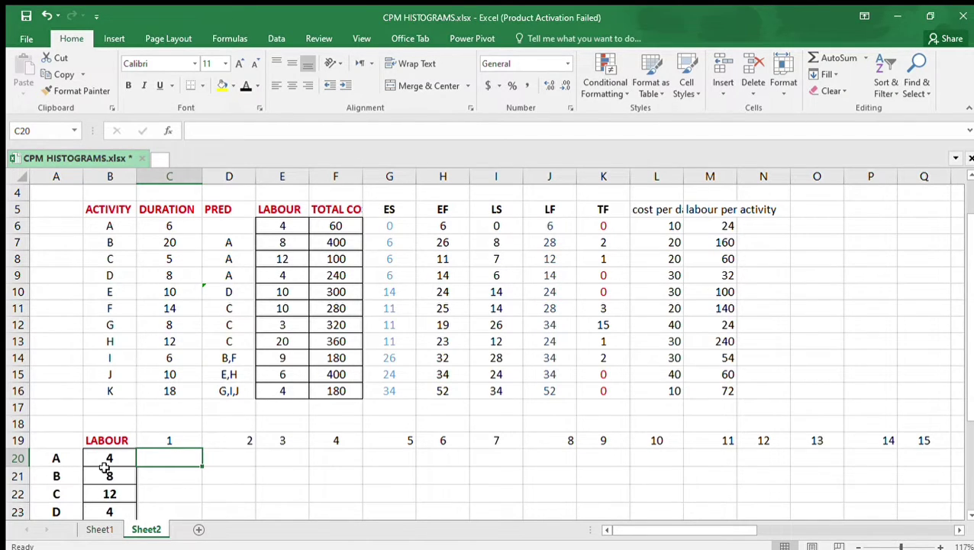
left_click(434, 457)
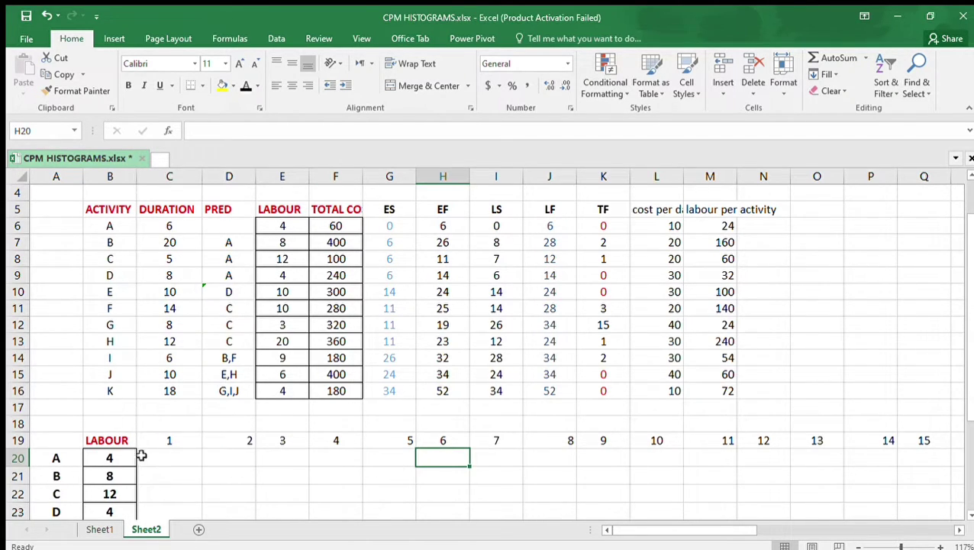
left_click_drag(141, 457, 433, 455)
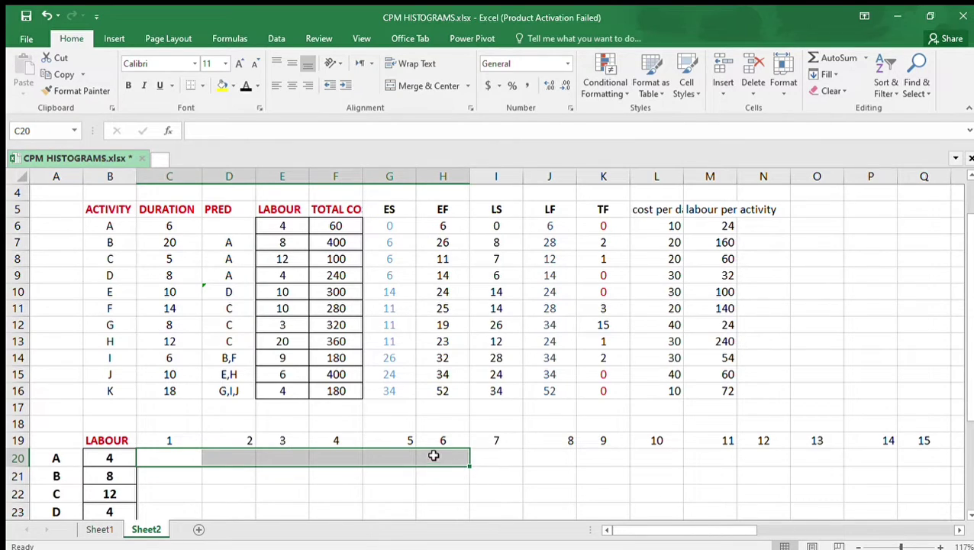
left_click(201, 87)
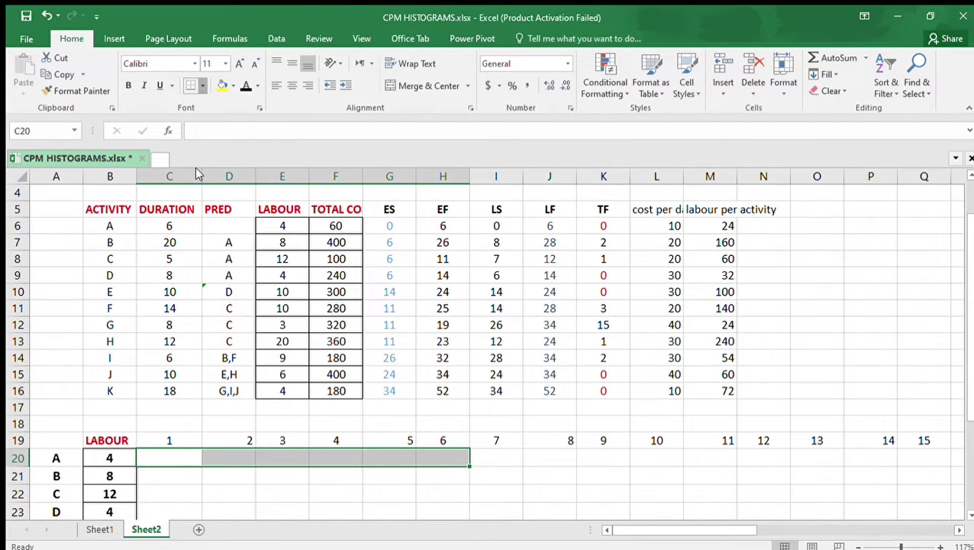
left_click(197, 212)
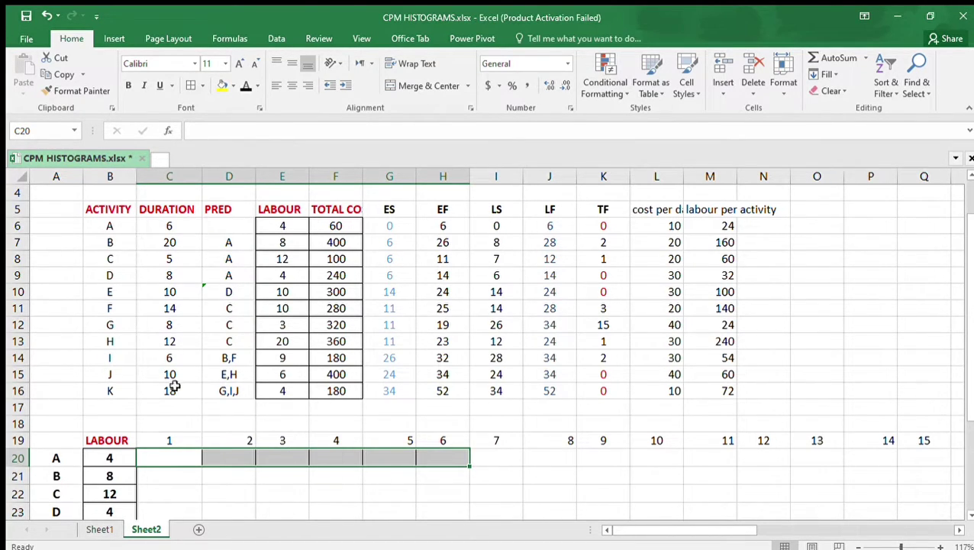
left_click(164, 474)
scroll(200, 424, "down", 2)
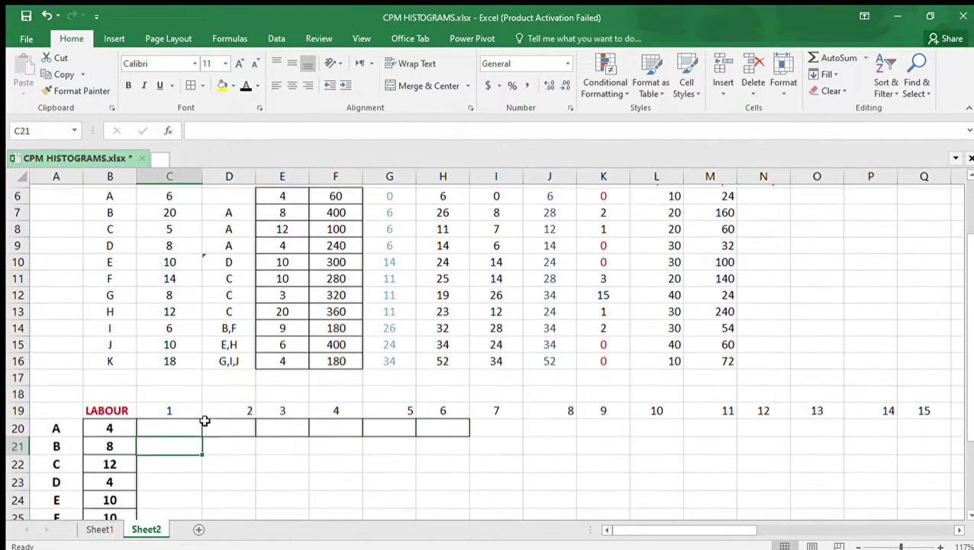
Check activity A's ES and LF values in row 6 against its bordered days 1 to 6 in row 20
left_click(172, 412)
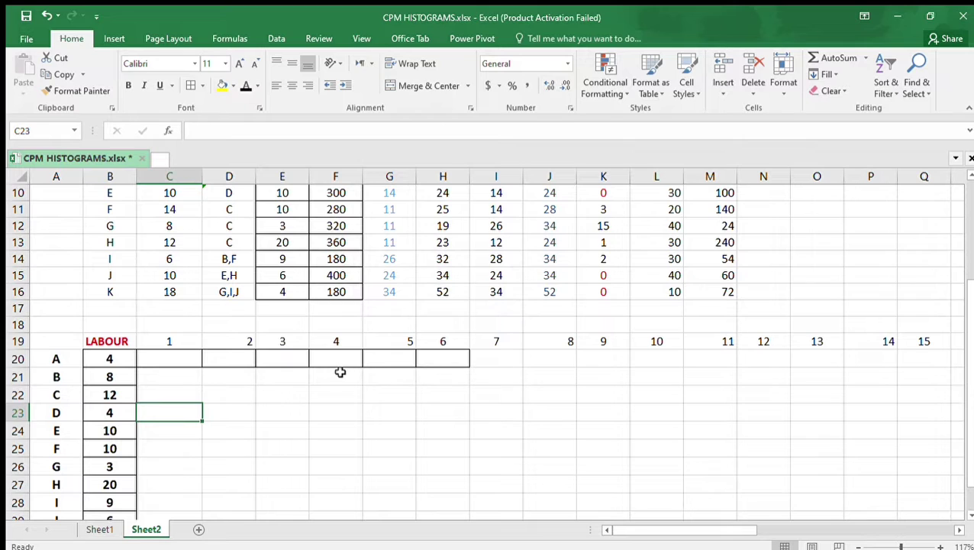
scroll(340, 372, "up", 2)
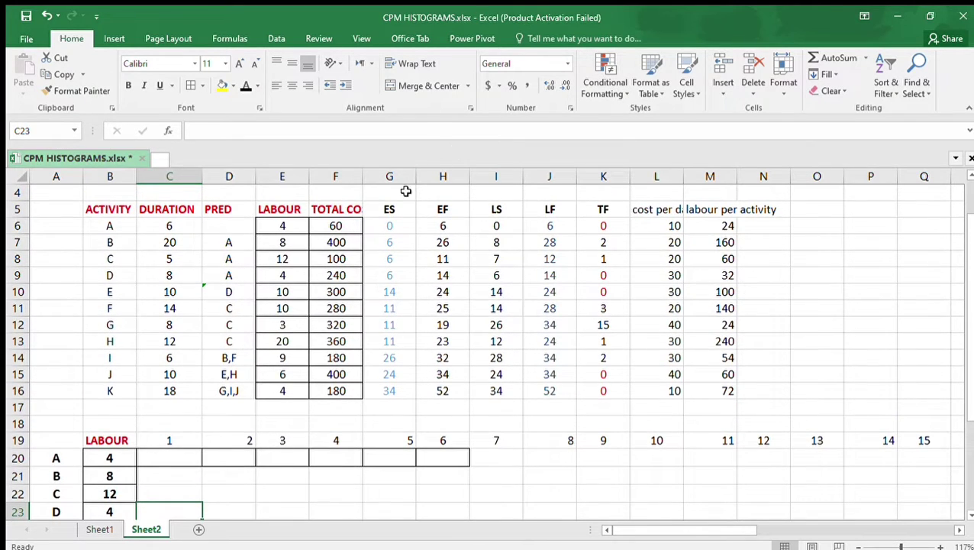
left_click(390, 224)
left_click(161, 456)
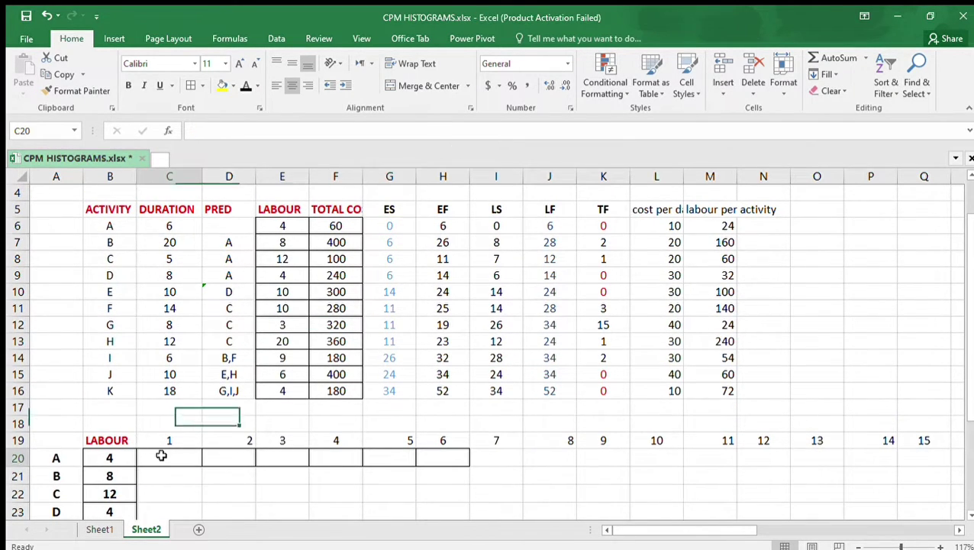
left_click(558, 209)
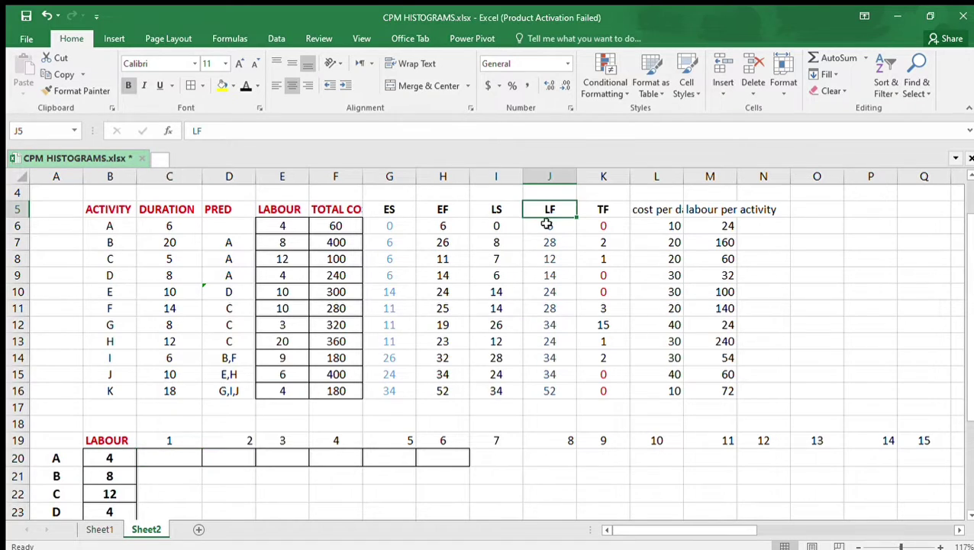
left_click(546, 226)
left_click(431, 461)
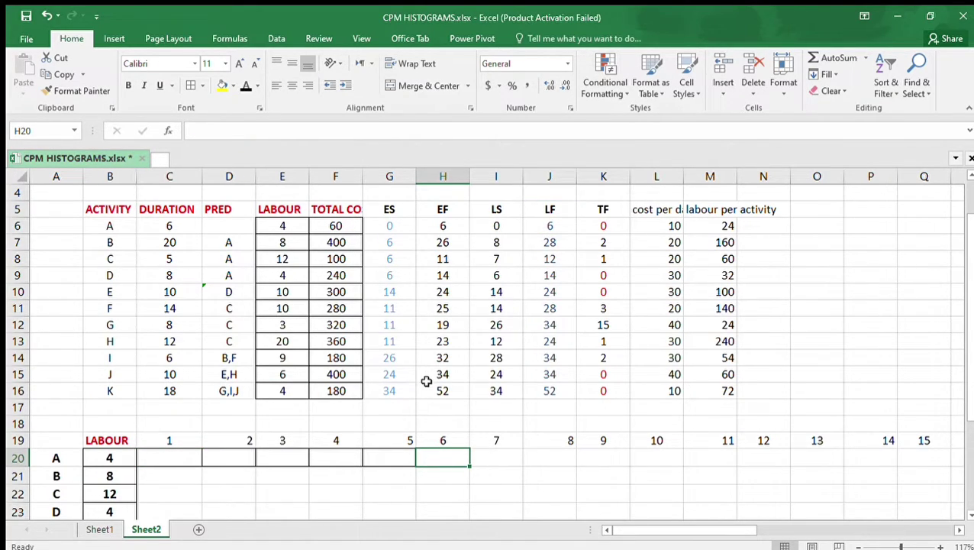
scroll(422, 377, "down", 1)
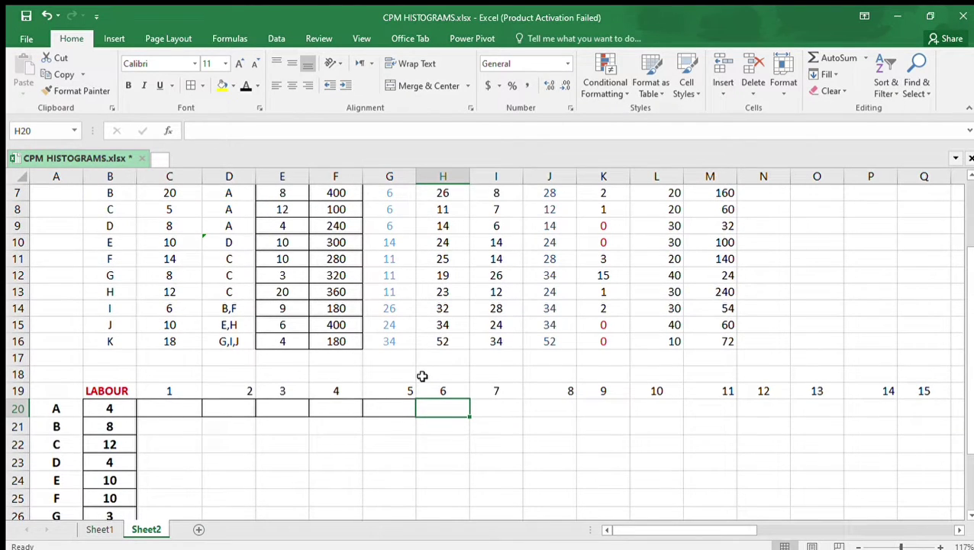
scroll(423, 376, "up", 1)
scroll(423, 375, "up", 1)
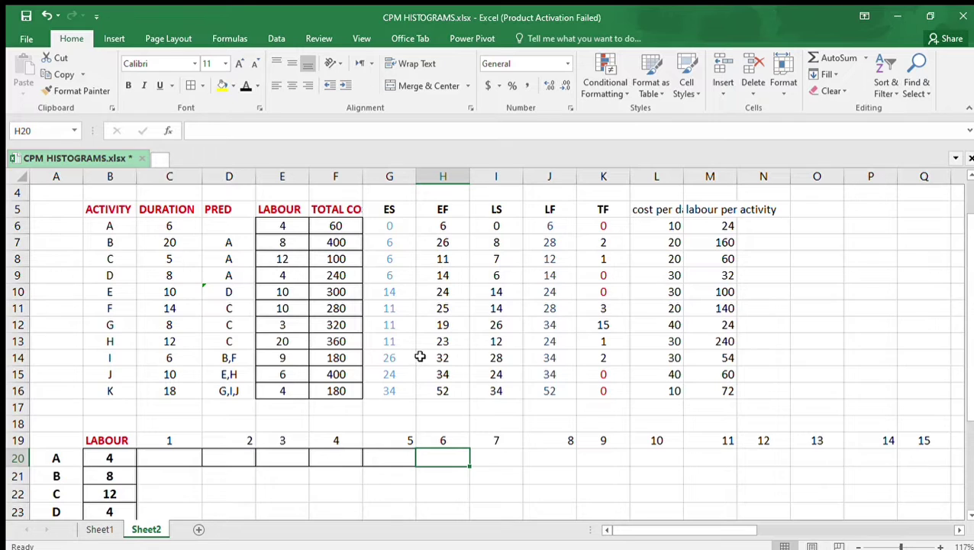
scroll(473, 445, "down", 1)
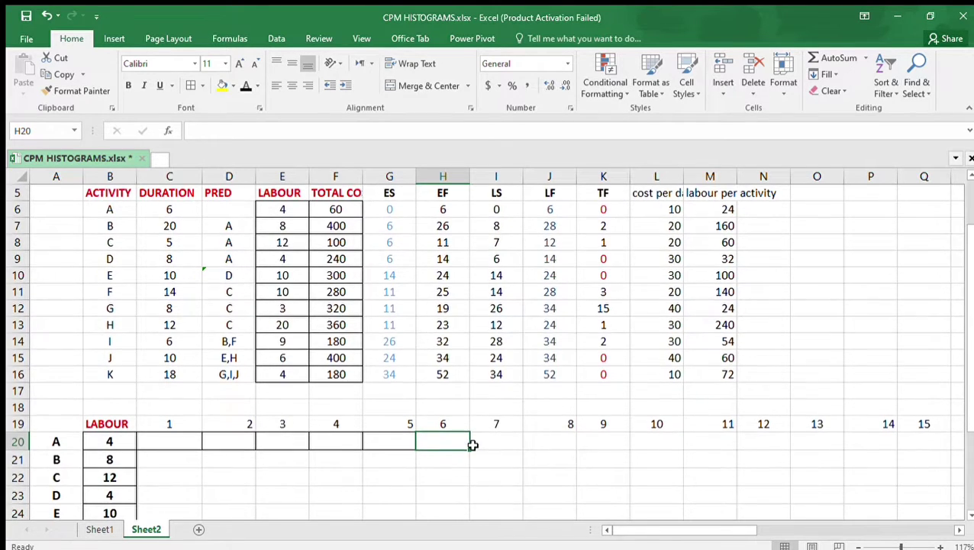
Apply all borders to I21:AD21 to mark activity B across days 7 to 28
left_click(388, 224)
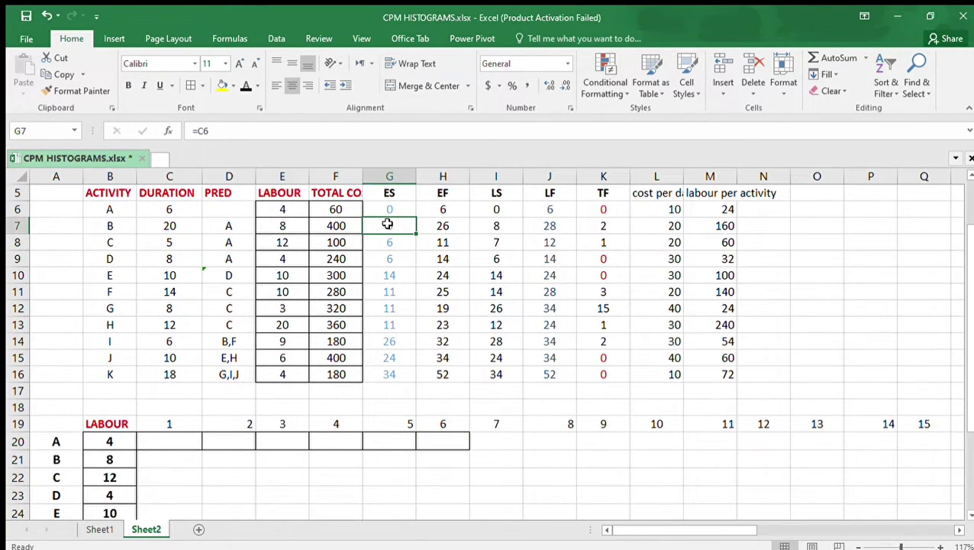
left_click(393, 211)
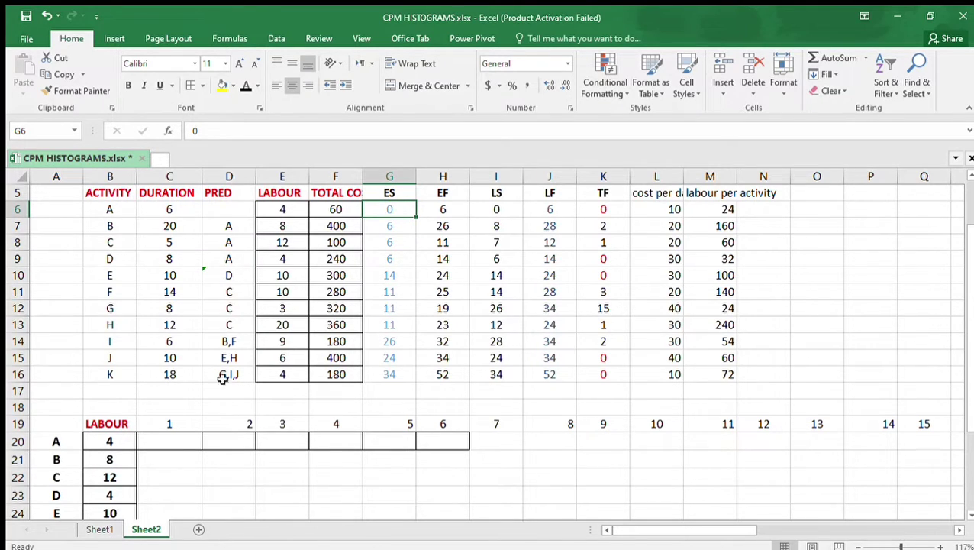
left_click(387, 223)
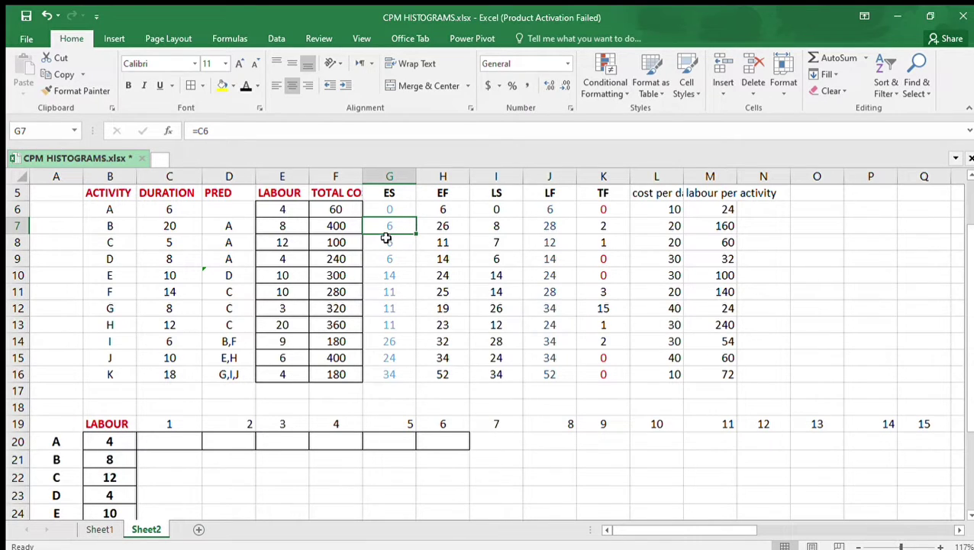
left_click(46, 460)
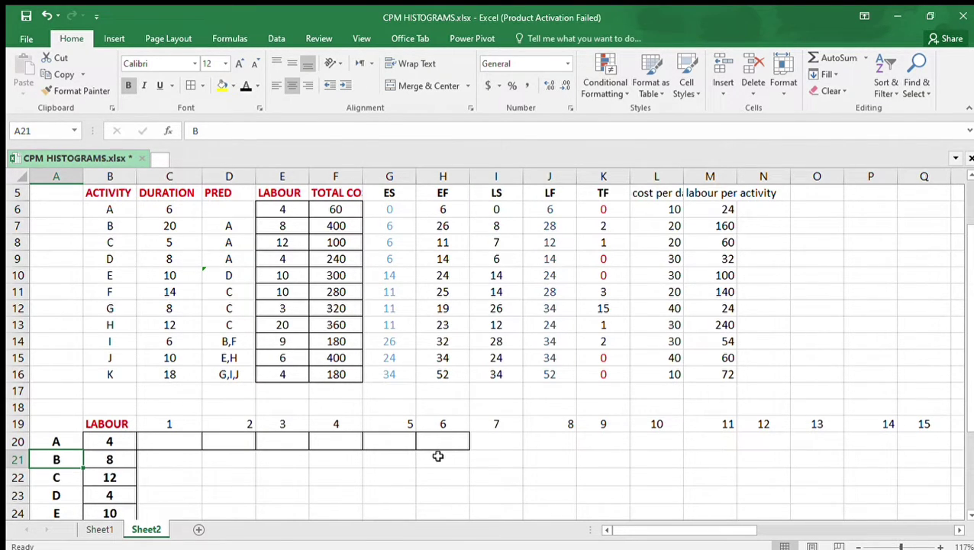
scroll(437, 456, "down", 5)
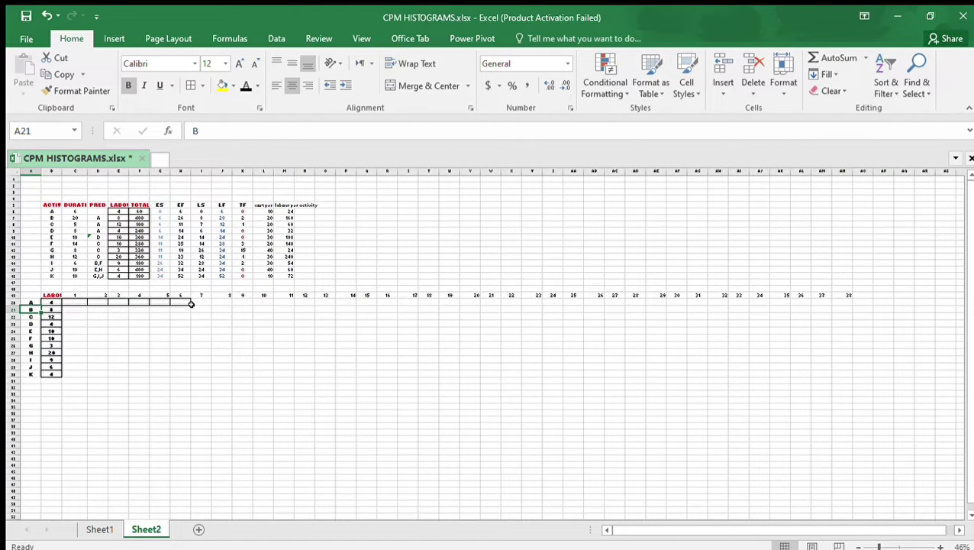
scroll(195, 309, "up", 1)
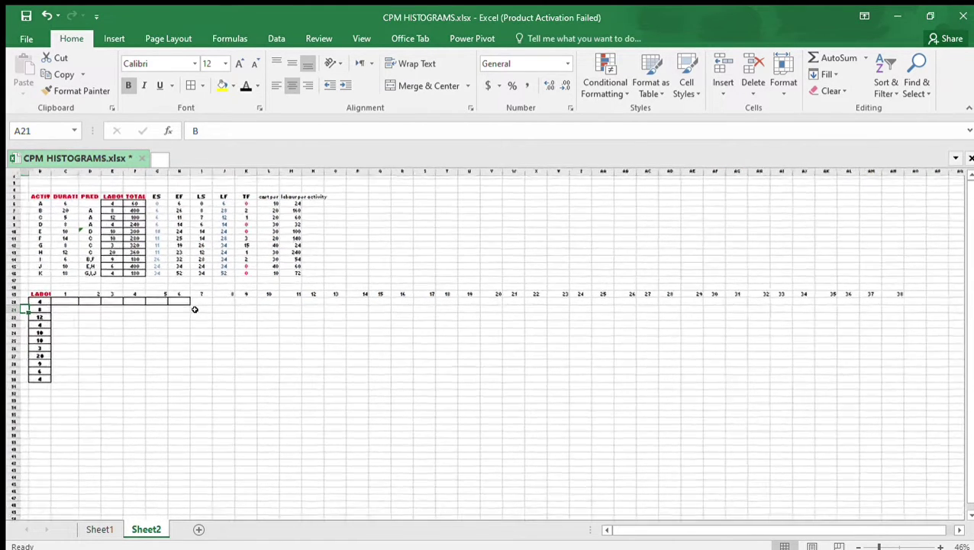
left_click(196, 310)
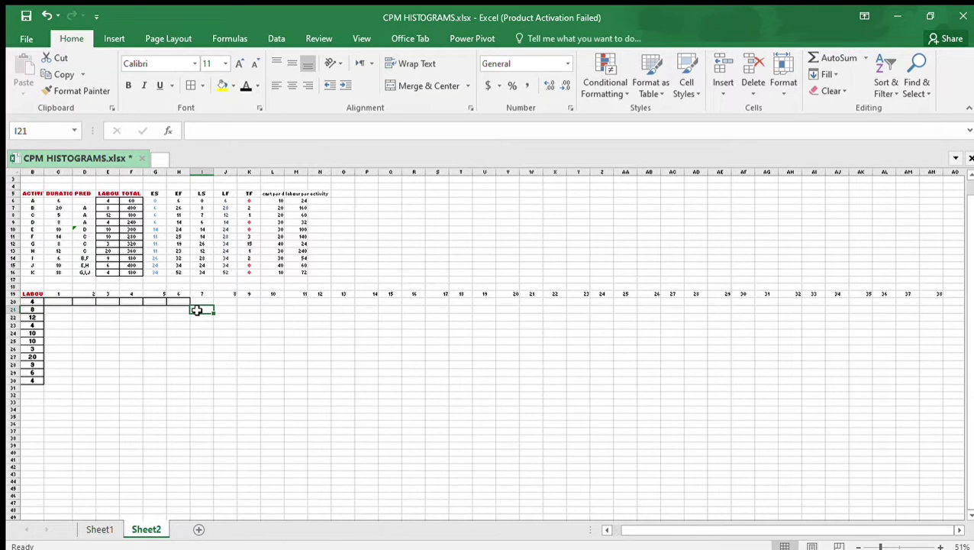
left_click_drag(196, 310, 696, 308)
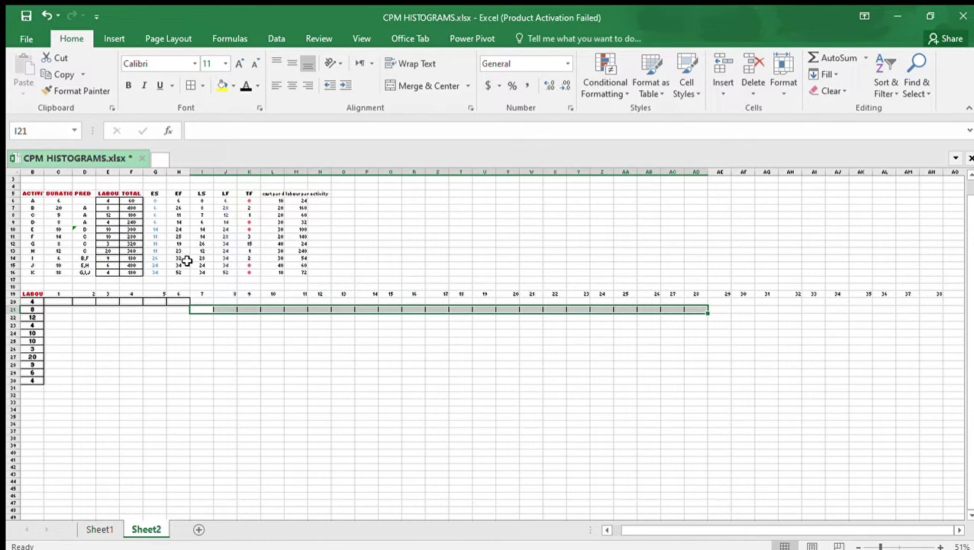
scroll(195, 290, "up", 3, "ctrl")
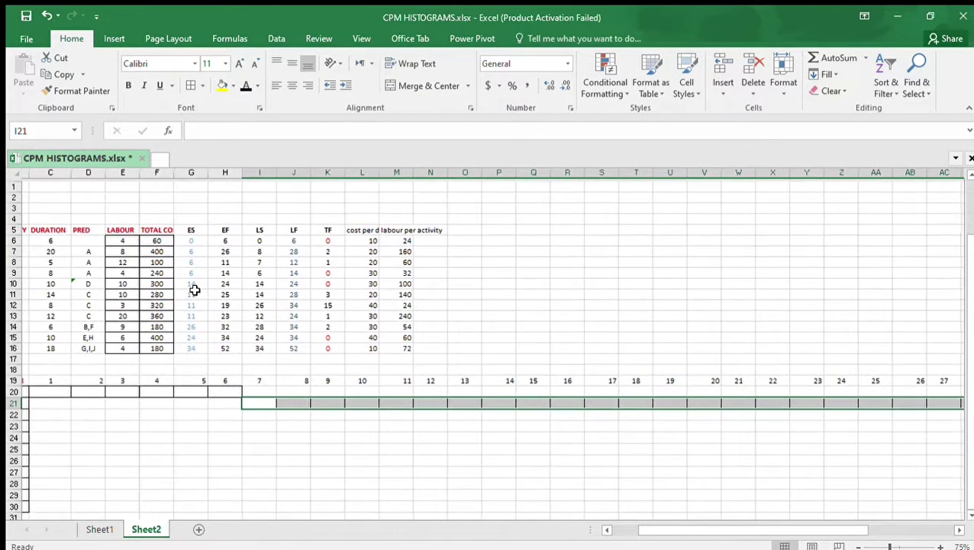
scroll(195, 290, "up", 3, "ctrl")
left_click(200, 451)
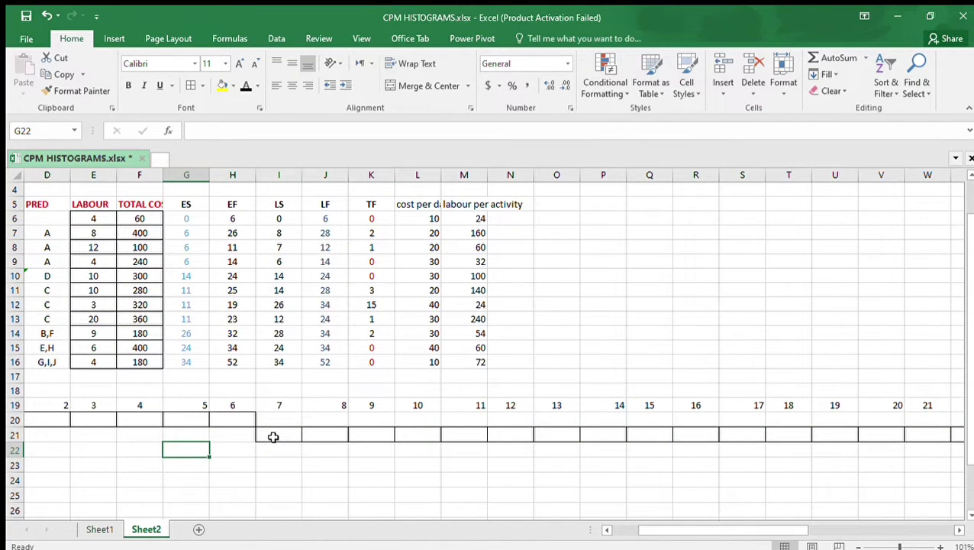
Apply all borders to I22:N22 to mark activity C across days 7 to 12
scroll(146, 259, "left", 3)
scroll(147, 260, "up", 1)
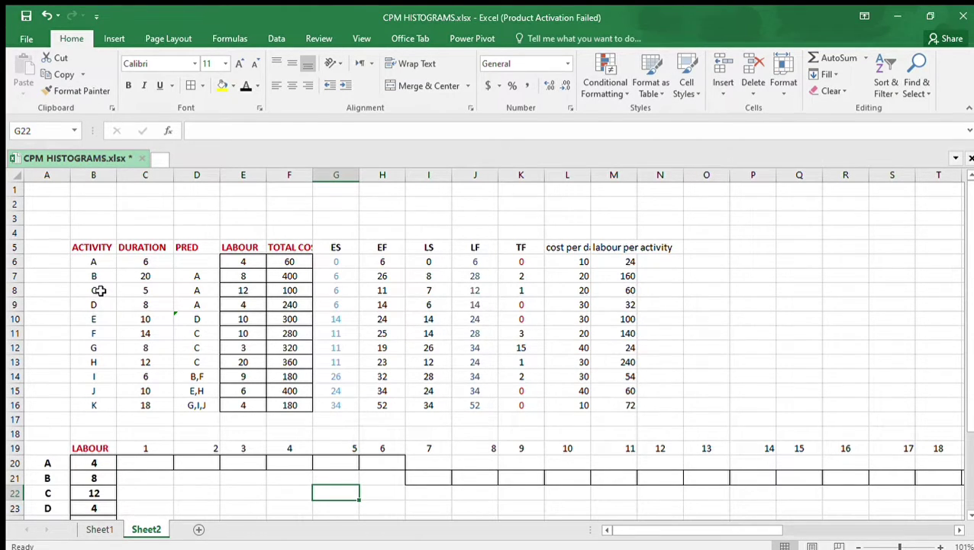
left_click(334, 288)
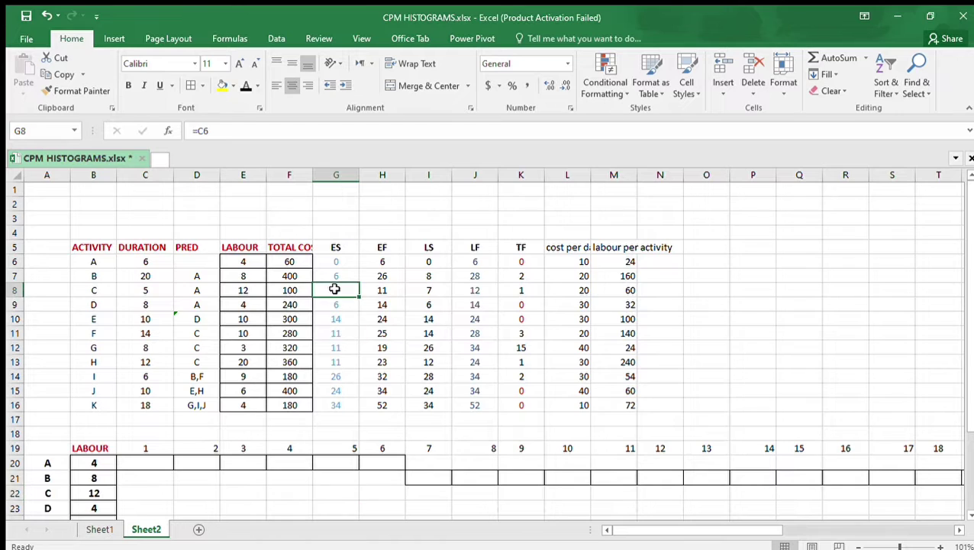
left_click(484, 291)
scroll(439, 399, "down", 2)
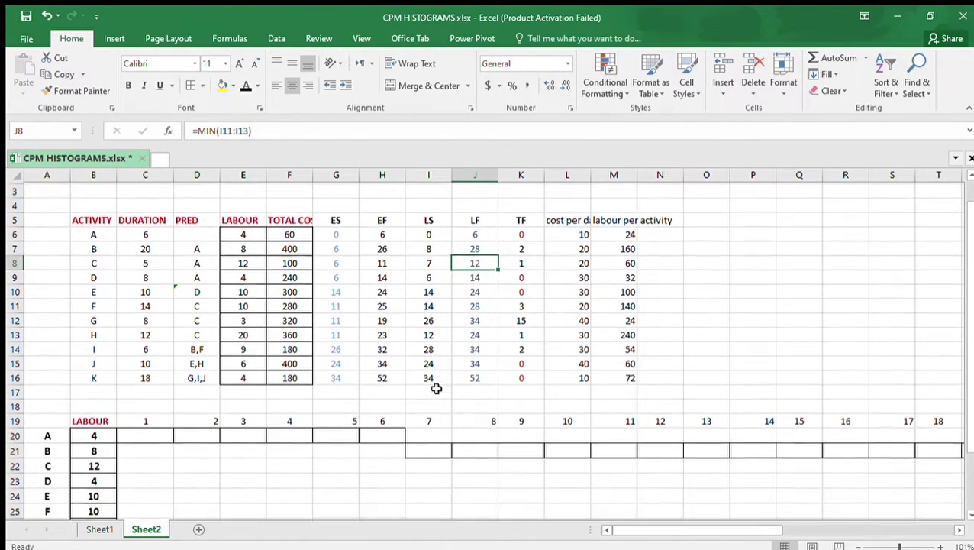
left_click(422, 439)
left_click_drag(422, 439, 655, 433)
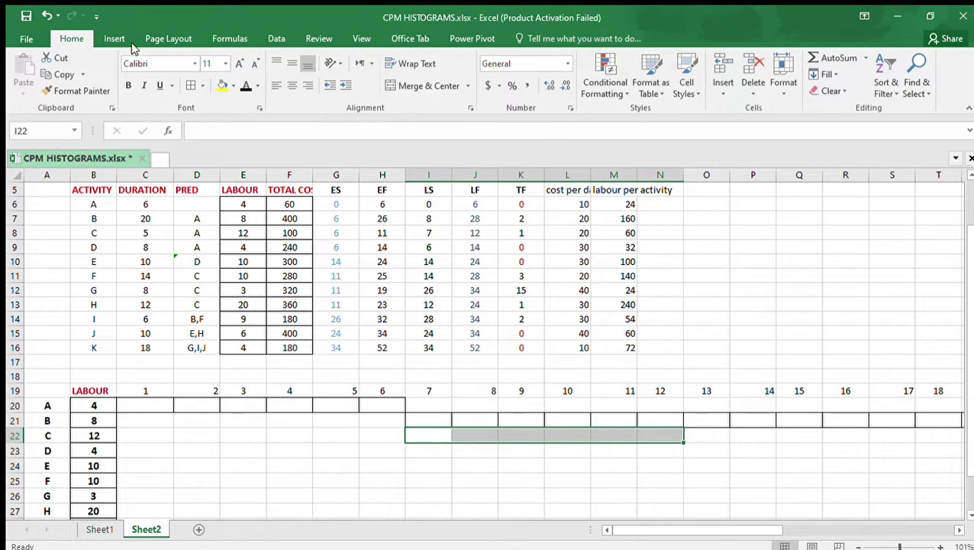
left_click(189, 85)
Apply all borders to I23:P23 to mark activity D across days 7 to 14
left_click(426, 449)
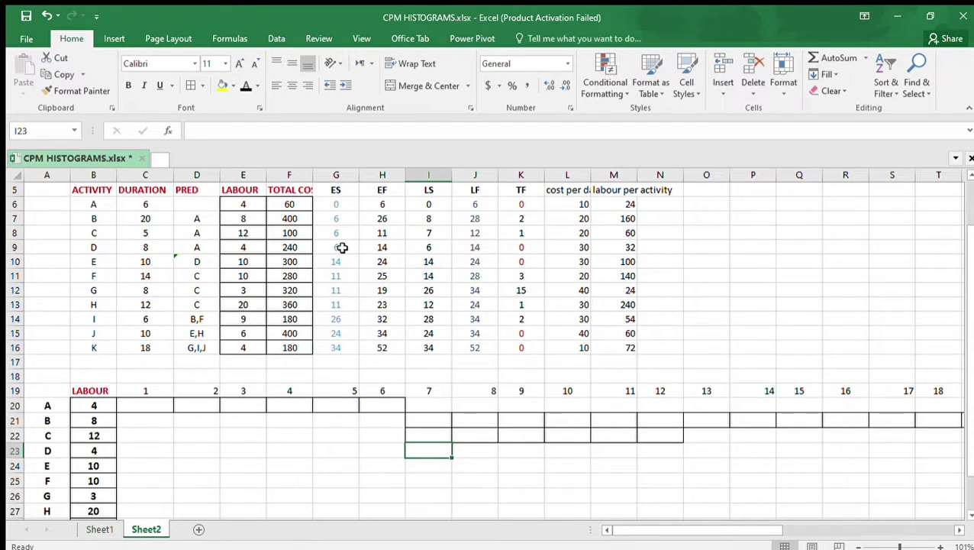
left_click(467, 246)
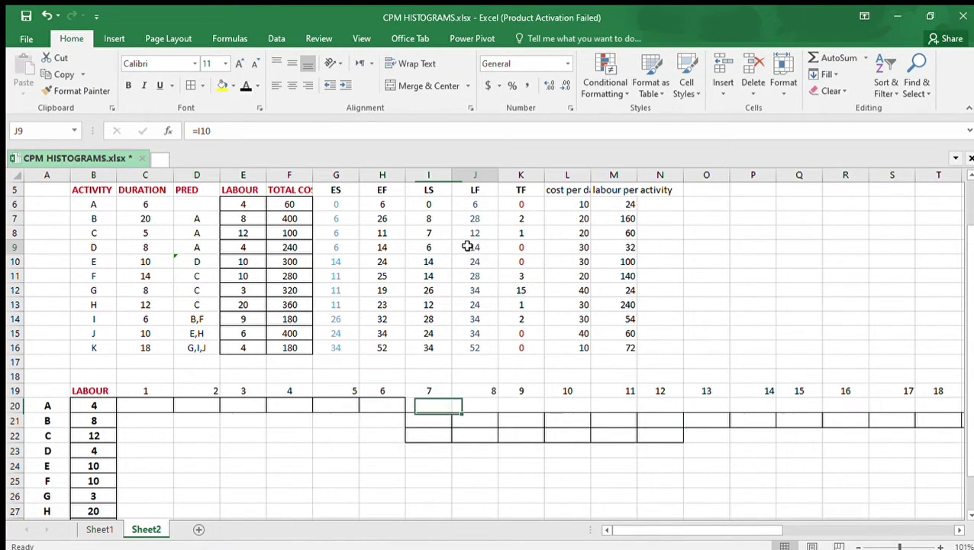
left_click(342, 246)
left_click(473, 246)
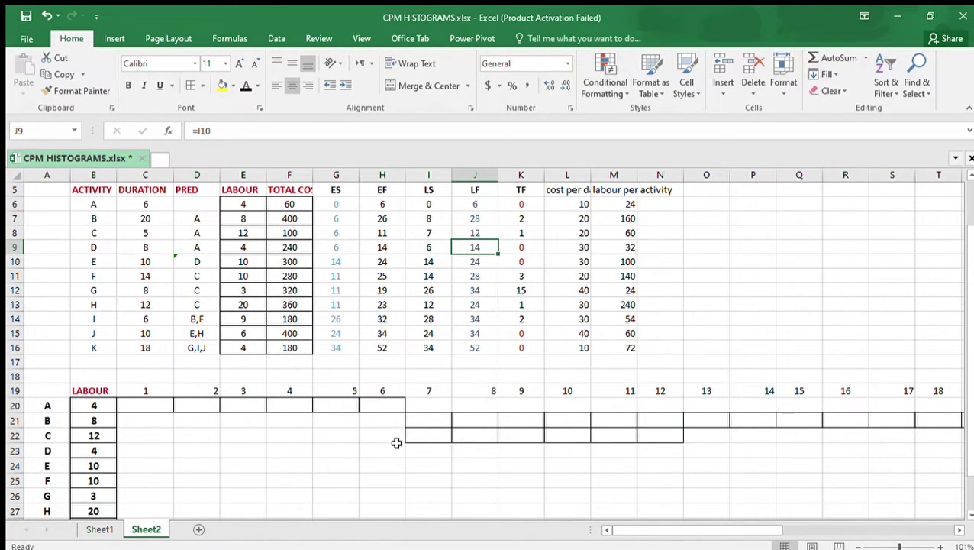
left_click_drag(426, 450, 760, 451)
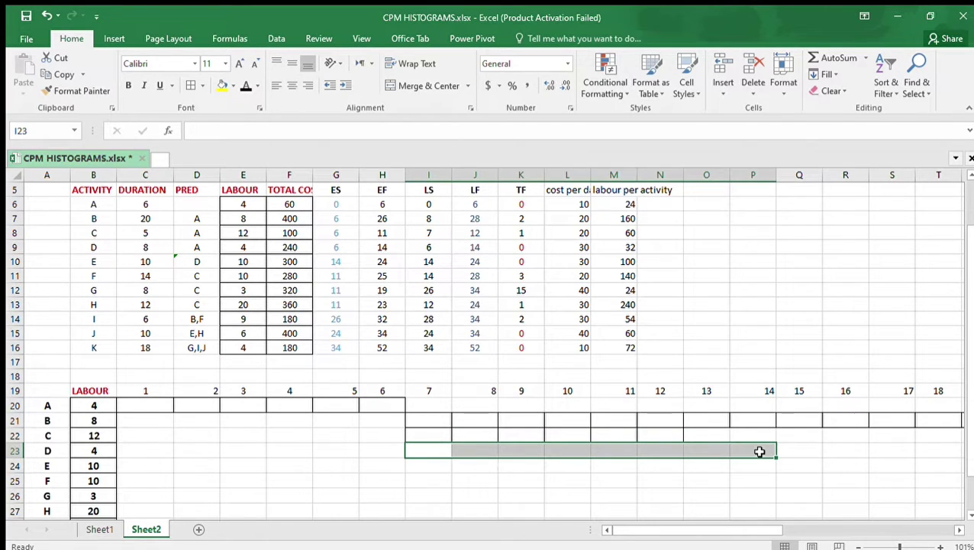
left_click(191, 86)
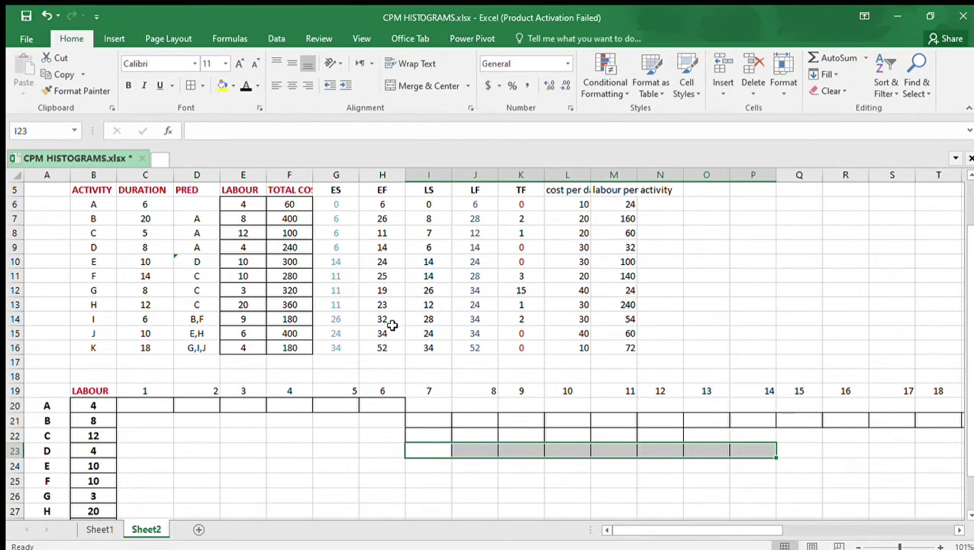
Apply all borders to Q24:AA24 to mark activity E across days 15 to 25
scroll(397, 439, "down", 1)
left_click(428, 434)
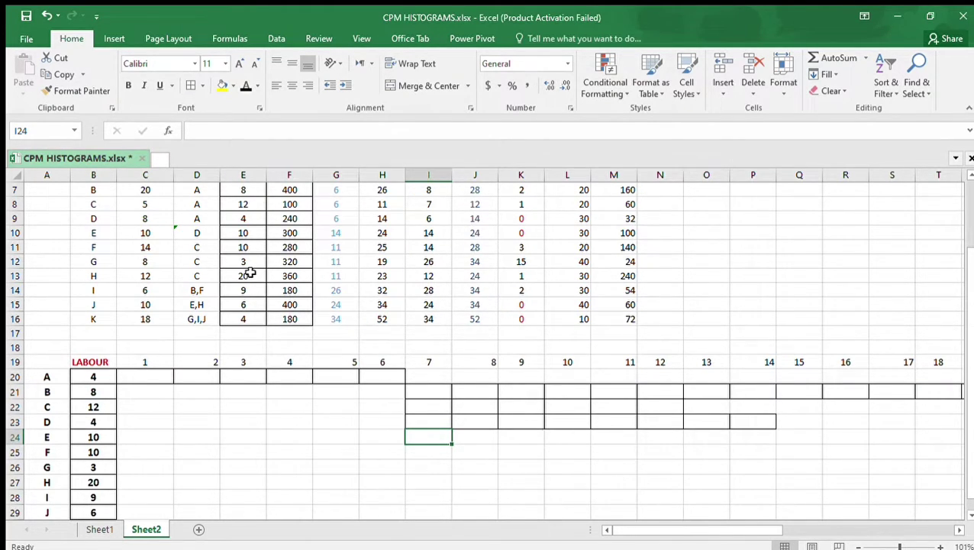
left_click(791, 438)
left_click_drag(750, 530, 843, 519)
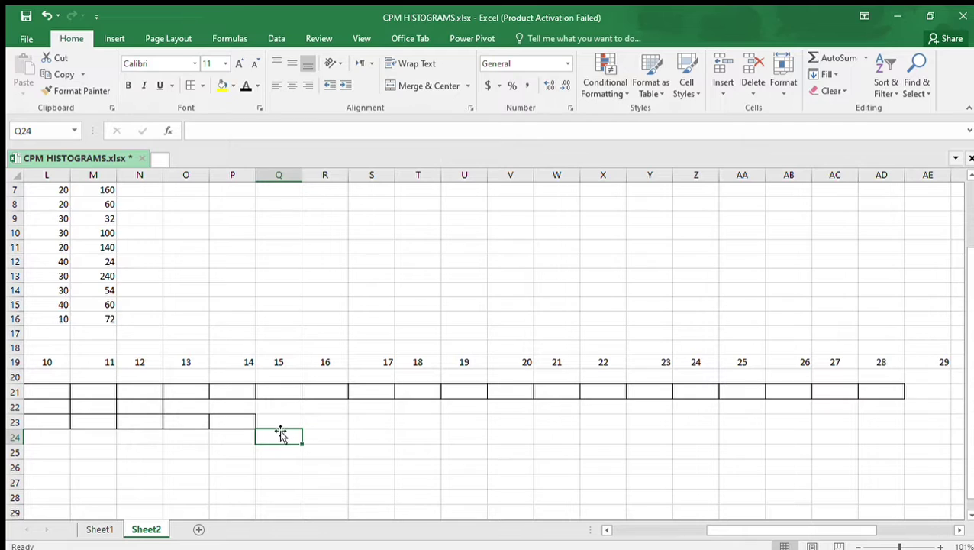
left_click_drag(279, 433, 744, 433)
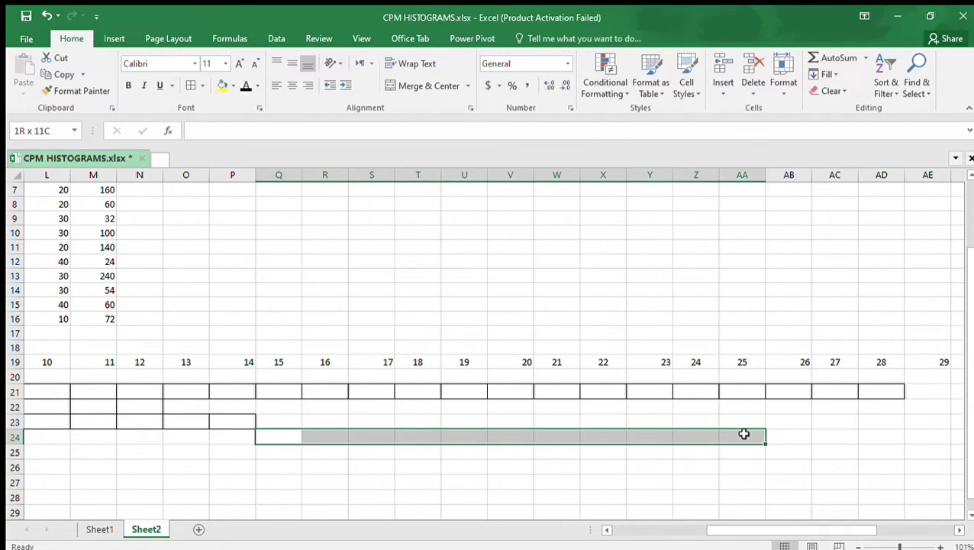
left_click(191, 85)
Apply all borders to N25:AD25 to mark activity F across days 12 to 28
scroll(220, 278, "down", 2)
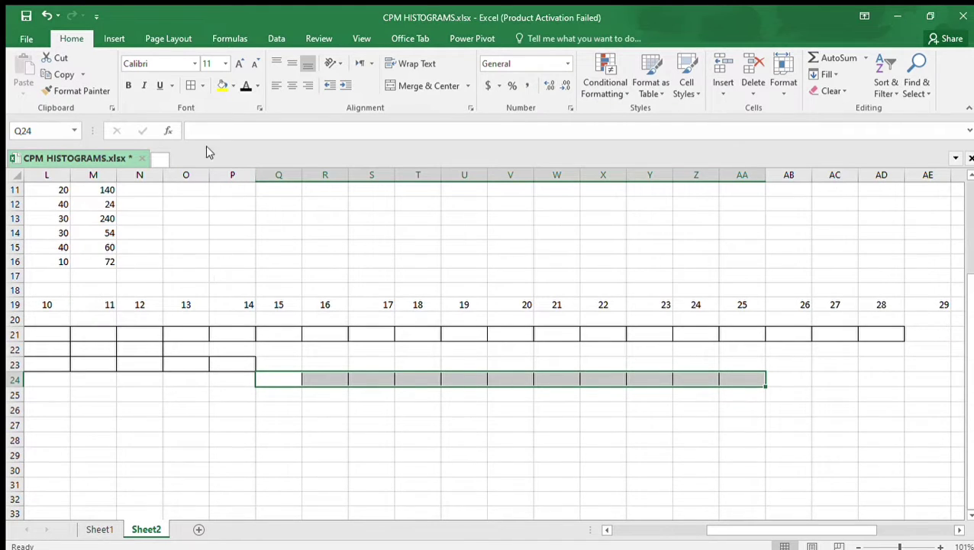
middle_click(316, 406)
middle_click(521, 432)
middle_click(503, 410)
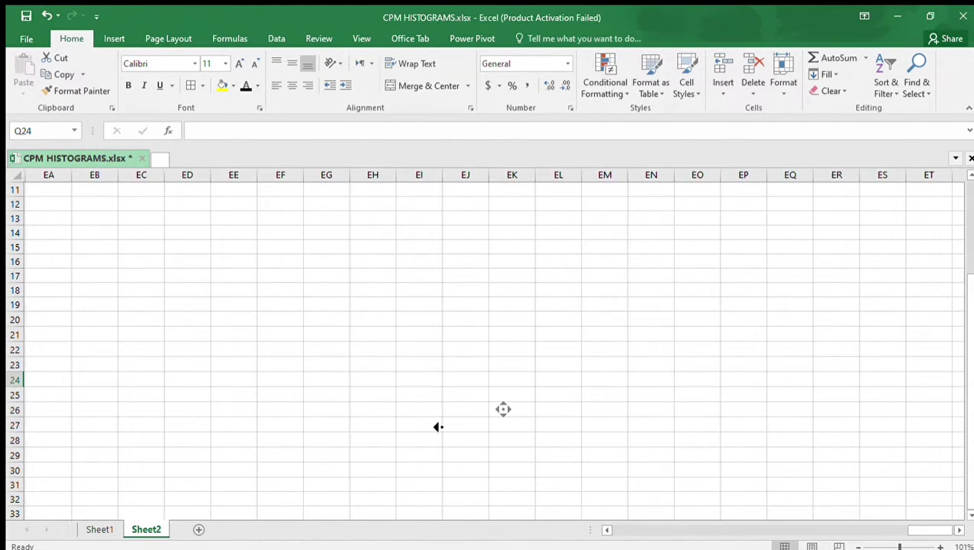
middle_click(165, 382)
scroll(252, 371, "up", 3)
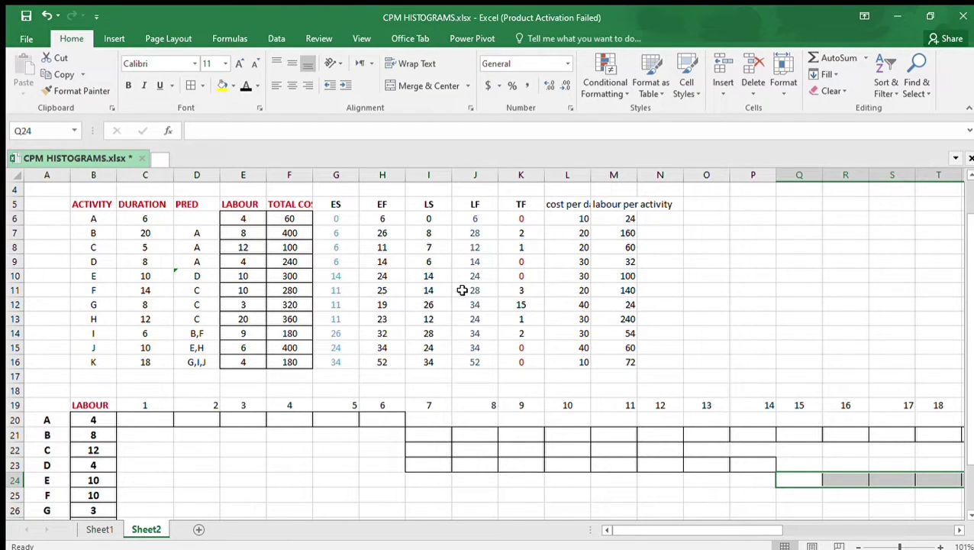
scroll(462, 290, "down", 1)
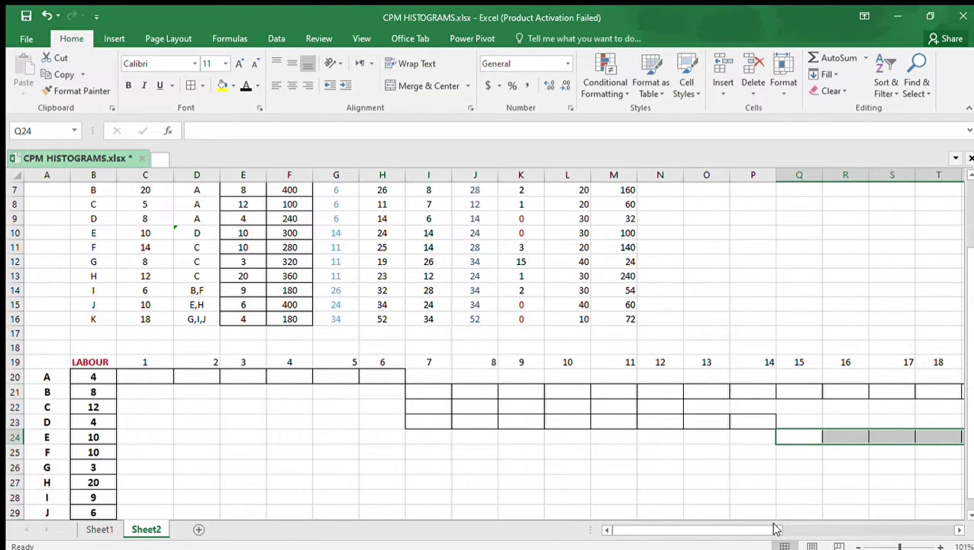
mouse_move(776, 529)
left_mouse_down()
mouse_move(755, 526)
mouse_move(779, 526)
left_mouse_up()
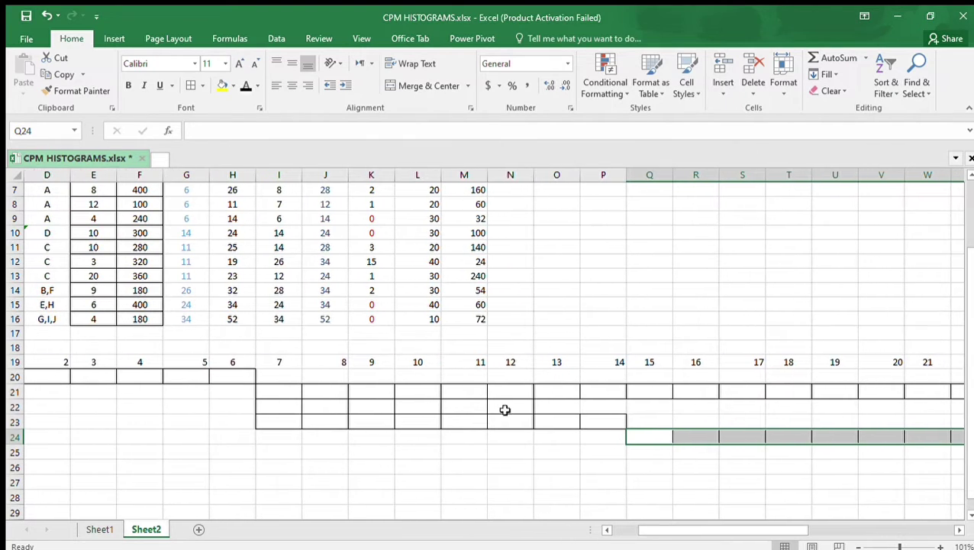
left_click_drag(512, 451, 787, 451)
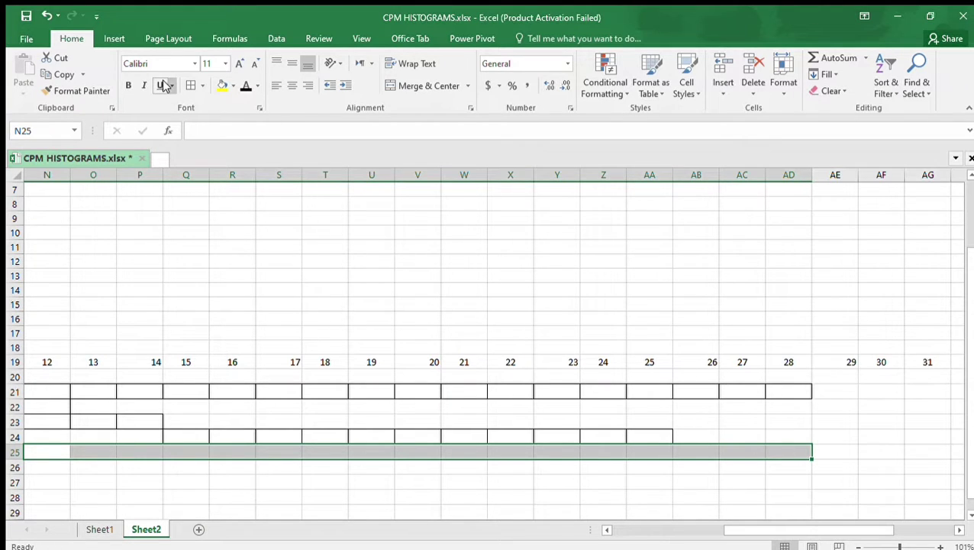
left_click(191, 85)
Apply all borders to N26:AJ26 to mark activity G across days 12 to 34
scroll(187, 285, "left", 5)
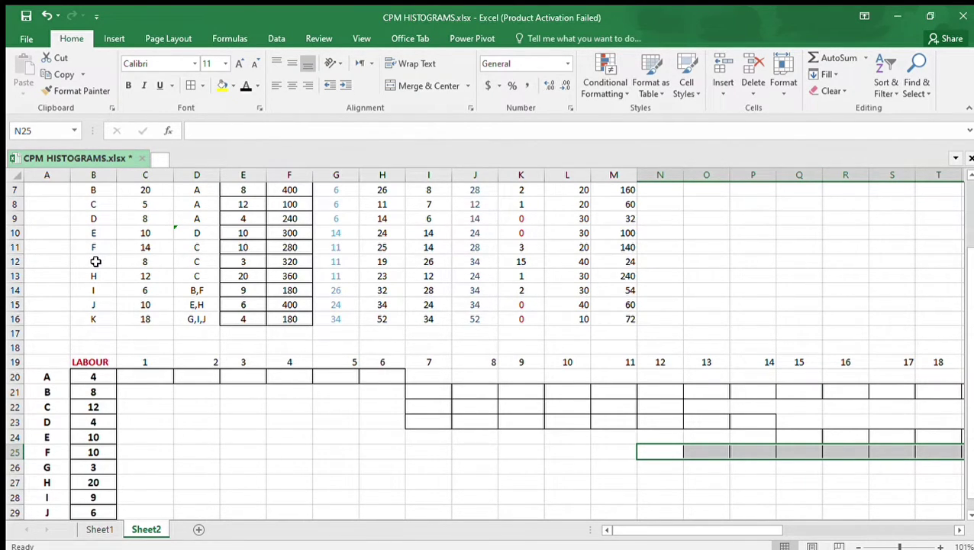
left_click_drag(109, 259, 496, 265)
scroll(434, 434, "down", 1)
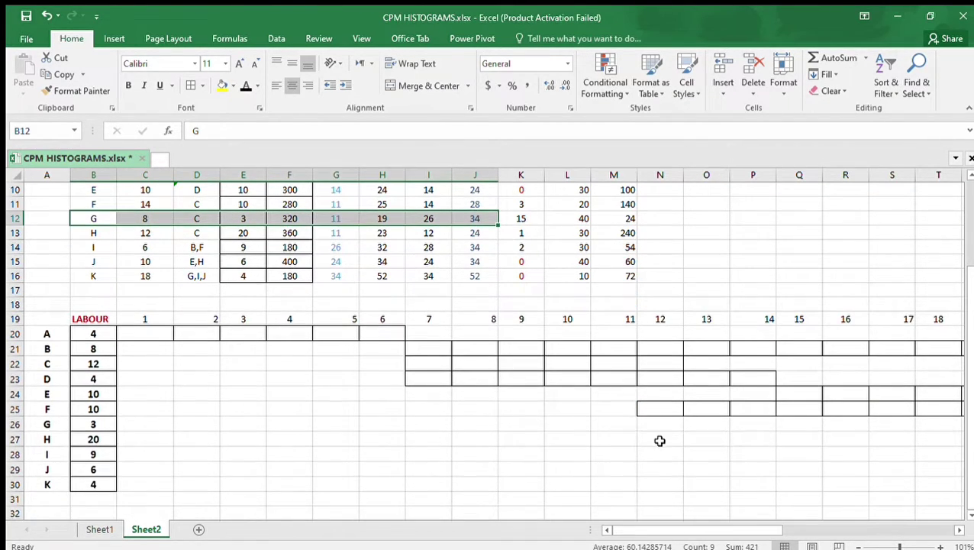
left_click_drag(649, 427, 890, 423)
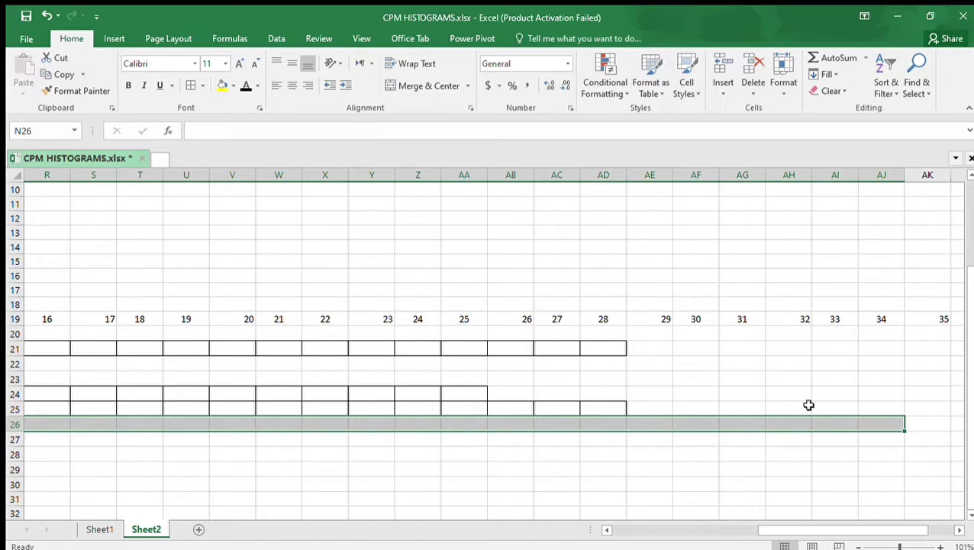
left_click(186, 87)
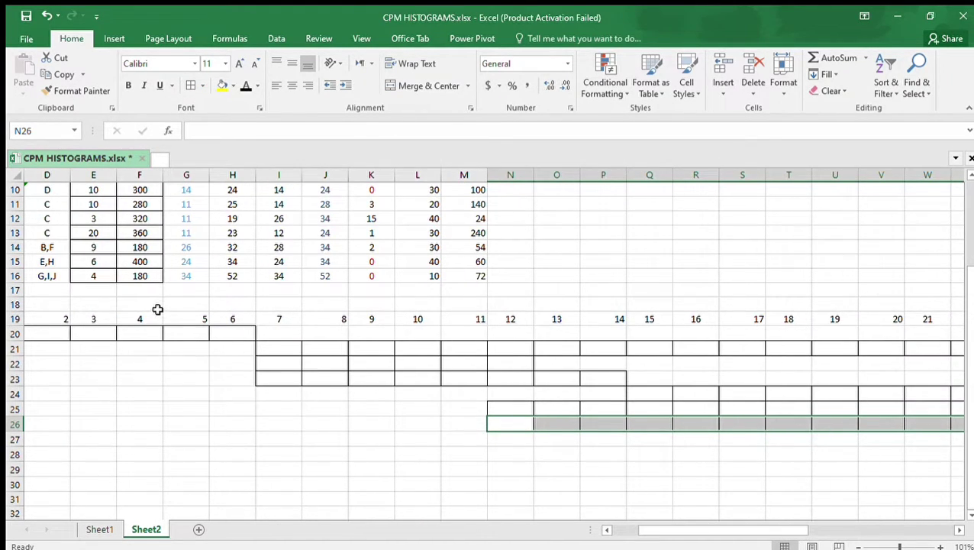
Apply all borders to N27:Z27 to mark activity H across days 12 to 24
scroll(178, 302, "up", 2)
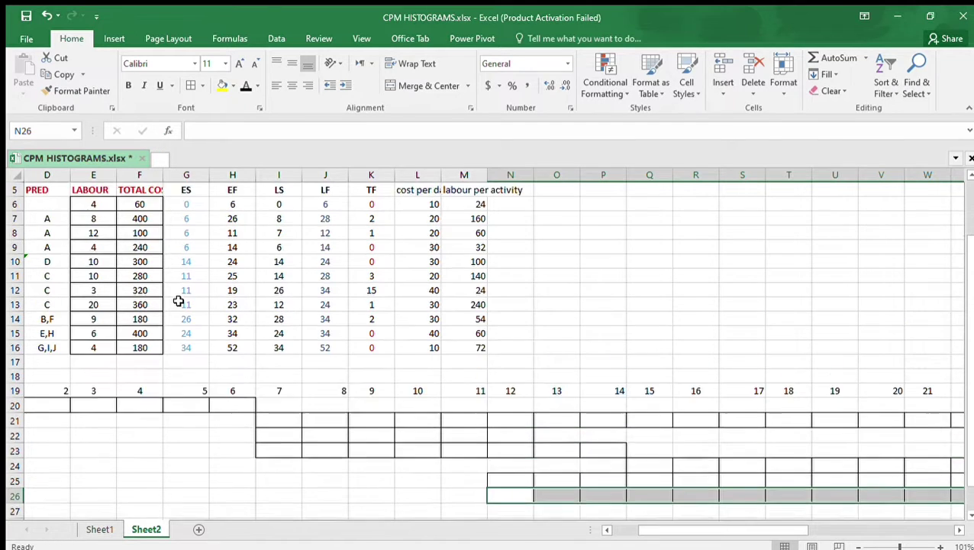
scroll(178, 302, "up", 1)
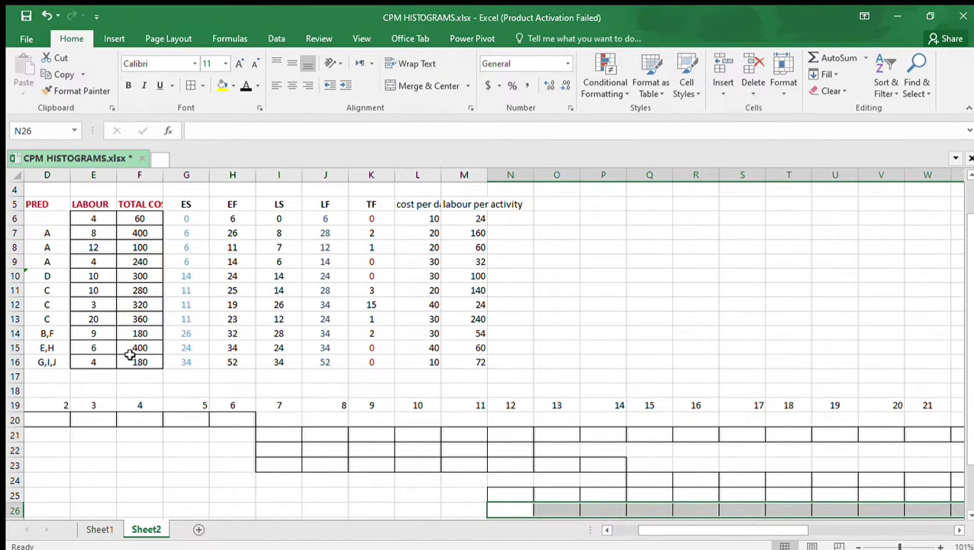
scroll(130, 354, "left", 1)
scroll(67, 350, "up", 1)
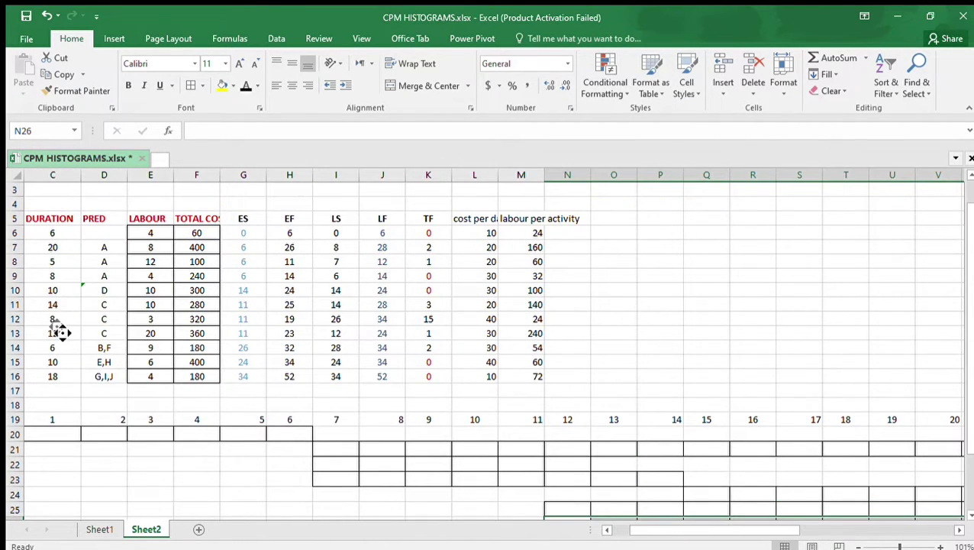
scroll(61, 333, "left", 2)
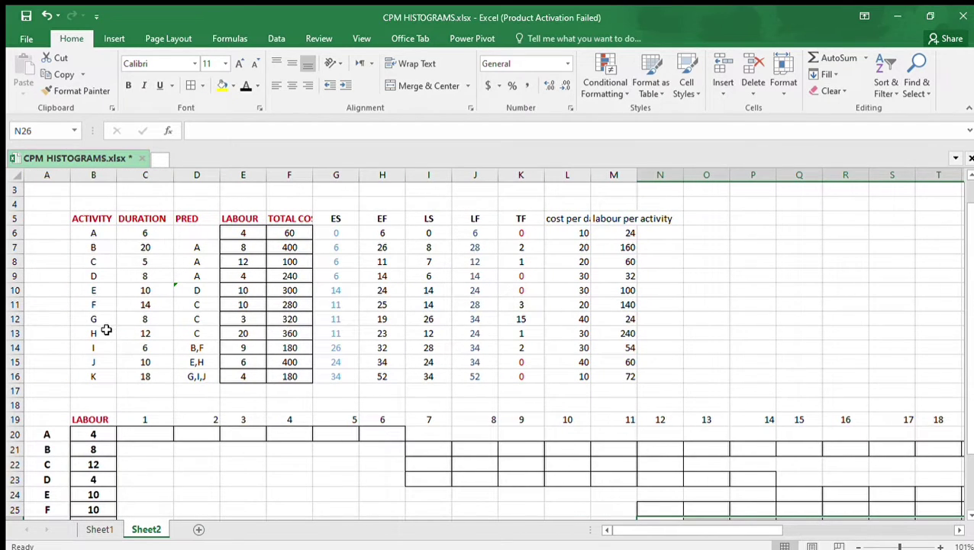
left_click(104, 333)
left_click_drag(122, 333, 463, 339)
scroll(344, 331, "down", 2)
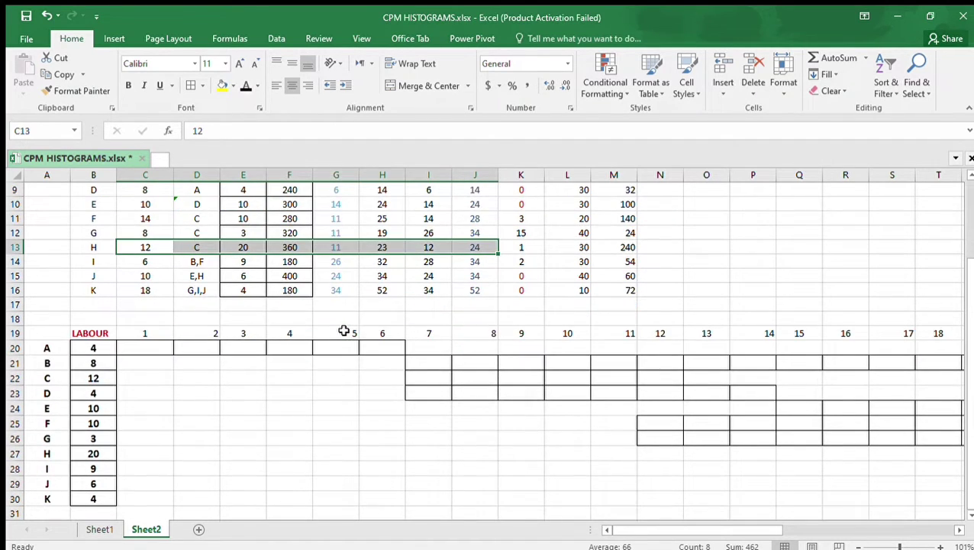
scroll(344, 331, "down", 1)
left_click_drag(660, 397, 691, 392)
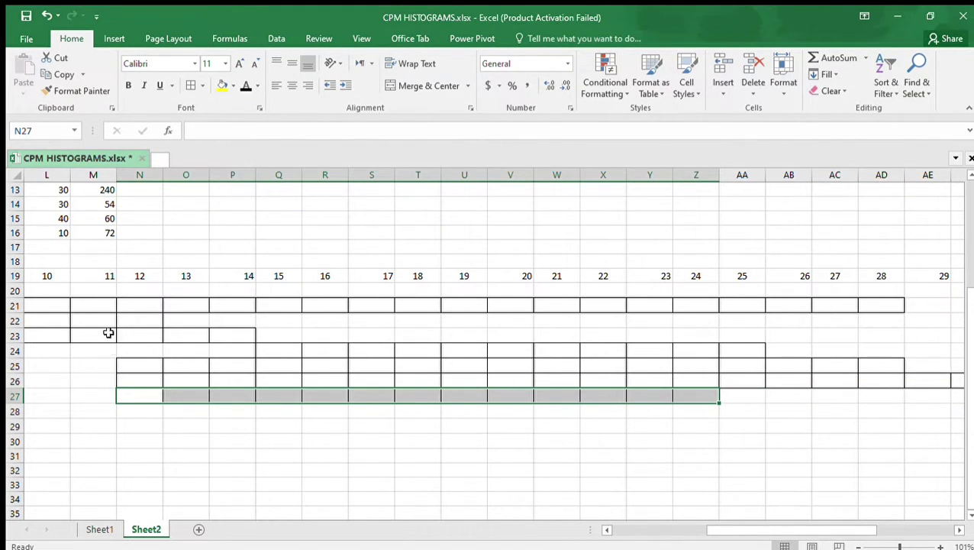
left_click(125, 425)
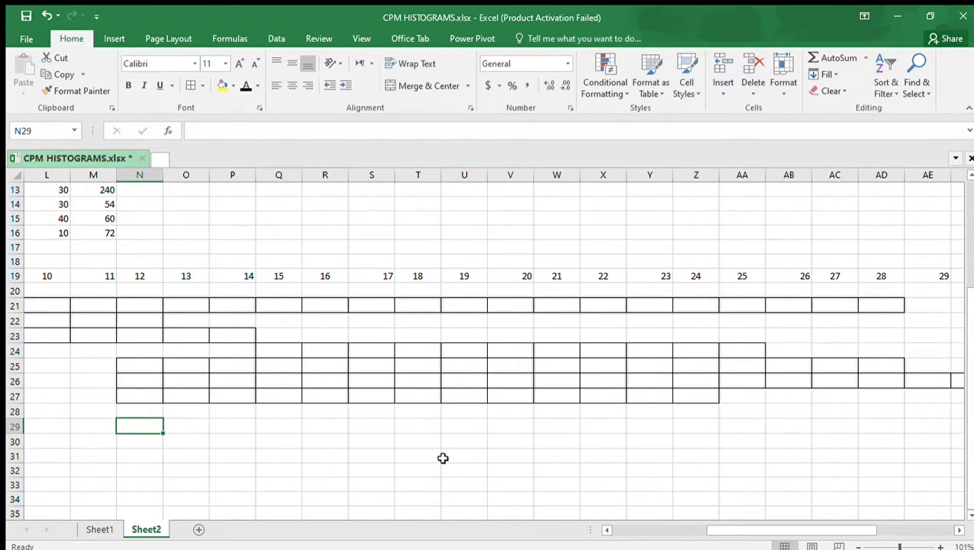
Apply all borders to AC28:AJ28 to mark activity I across days 27 to 34
left_click_drag(773, 532, 652, 528)
scroll(467, 375, "up", 2)
scroll(467, 374, "up", 1)
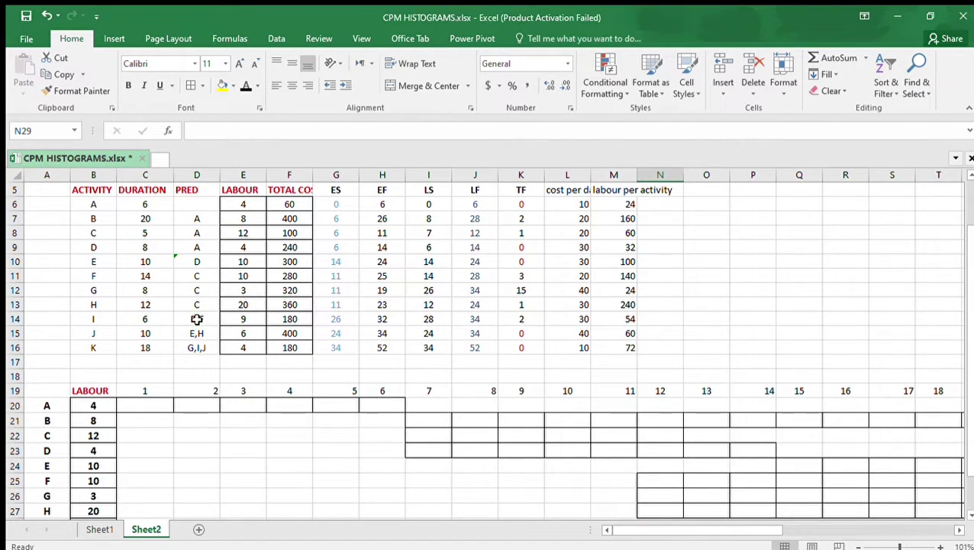
scroll(106, 320, "down", 2)
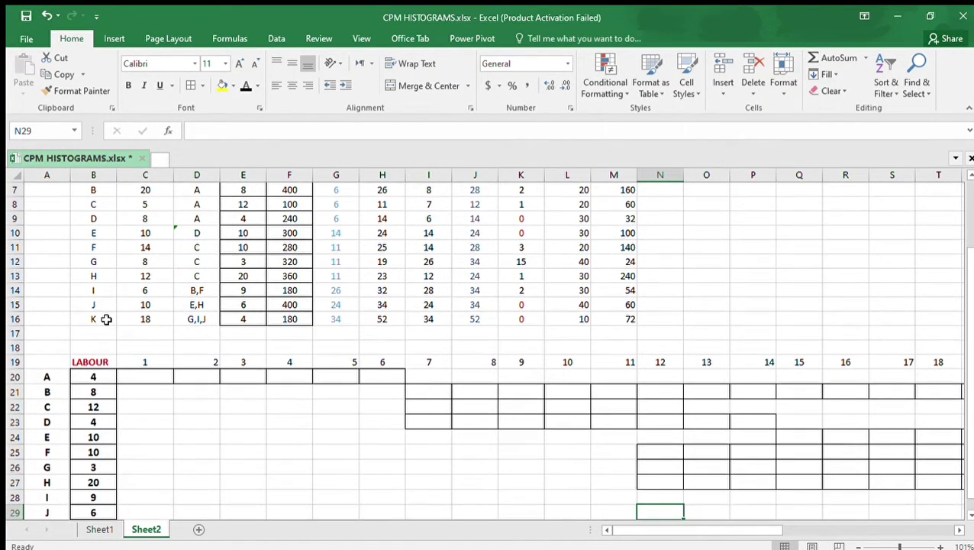
left_click_drag(100, 290, 479, 298)
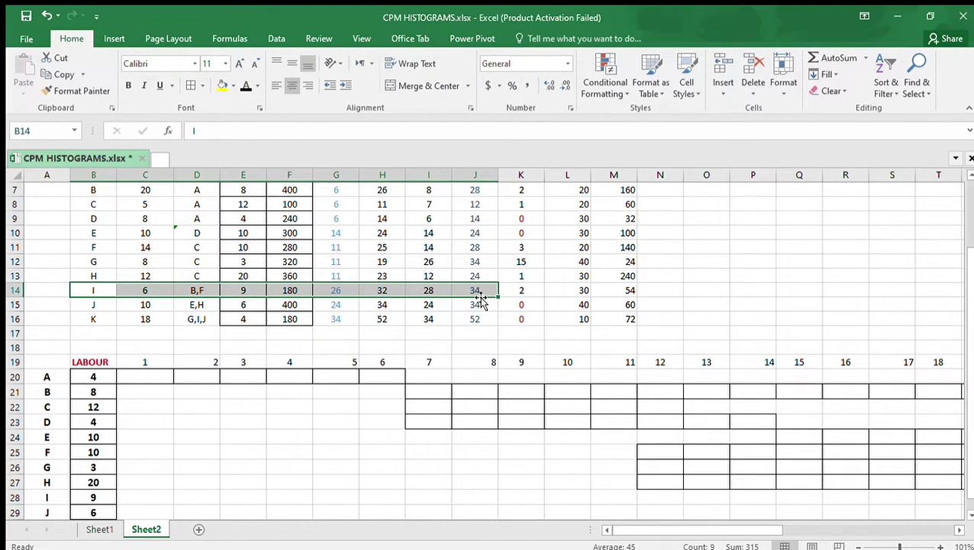
scroll(597, 344, "down", 4)
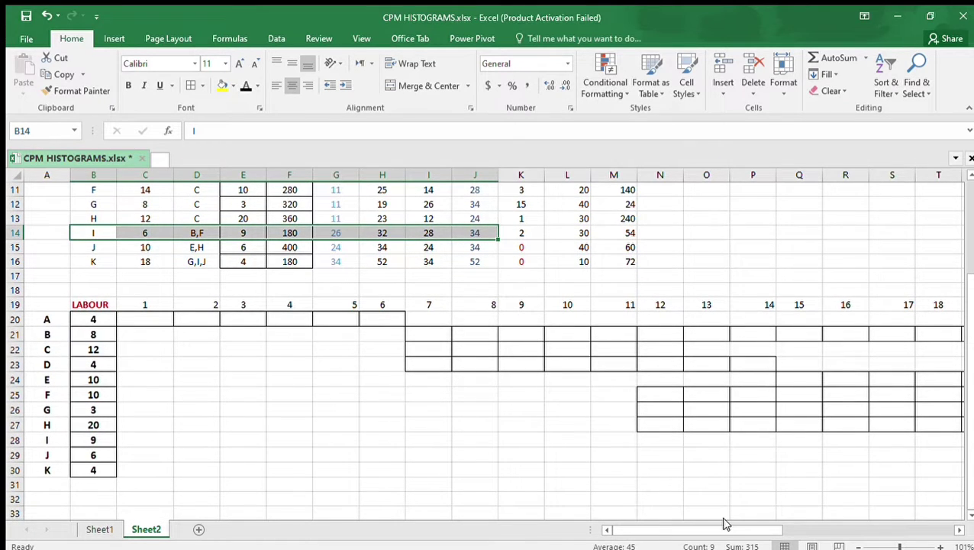
left_click_drag(725, 524, 896, 525)
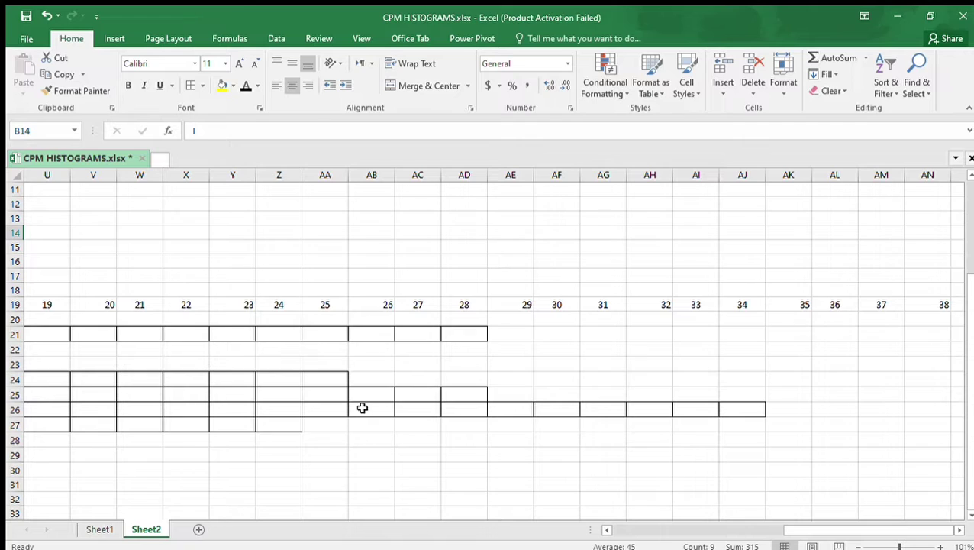
left_click_drag(411, 442, 730, 441)
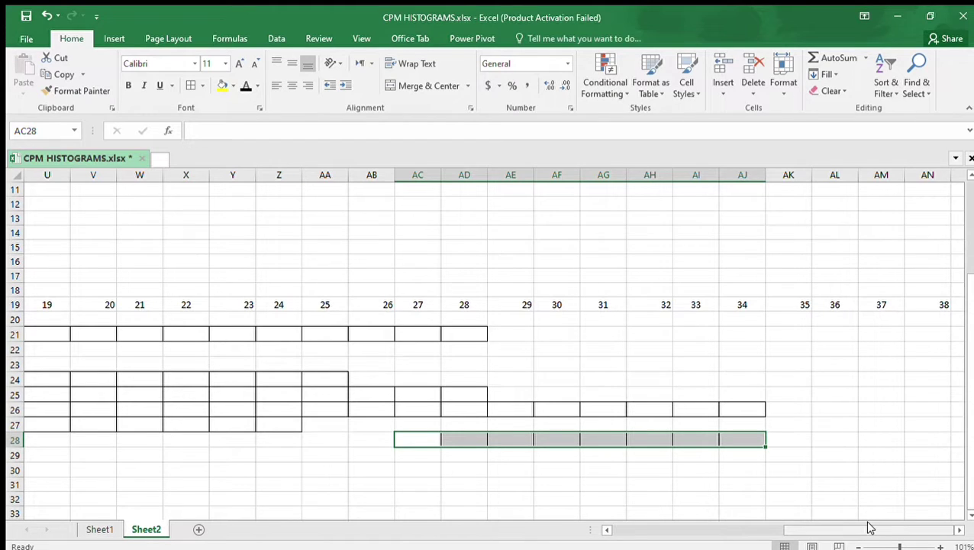
Apply all borders to AA29:AJ29 to mark activity J across days 25 to 34
left_click_drag(867, 526, 672, 528)
scroll(354, 323, "up", 2)
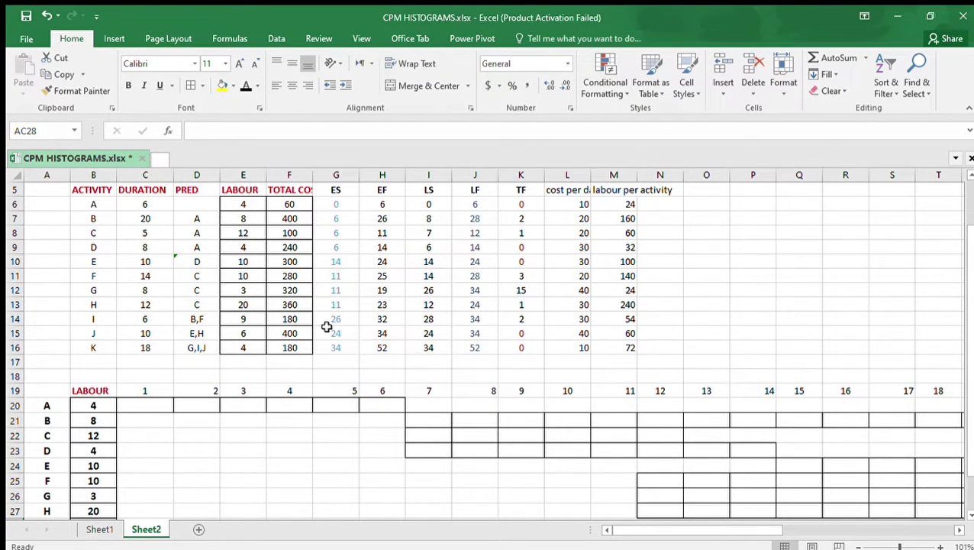
left_click_drag(90, 332, 462, 333)
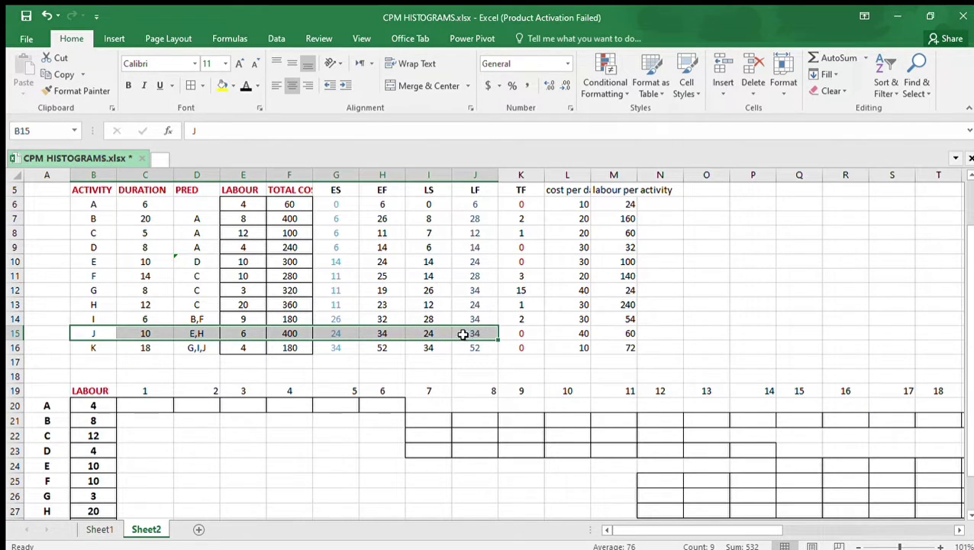
scroll(460, 333, "down", 2)
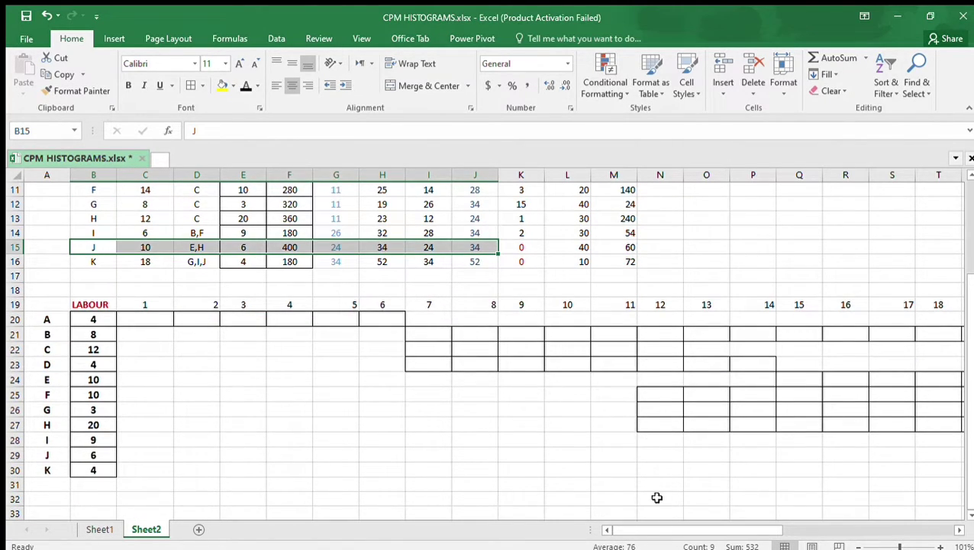
left_click_drag(659, 530, 798, 528)
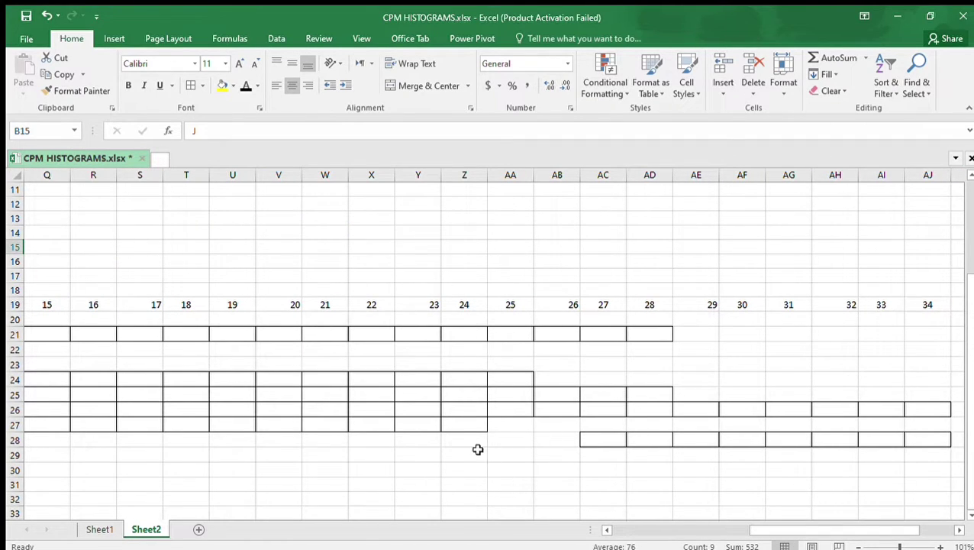
left_click_drag(505, 455, 912, 451)
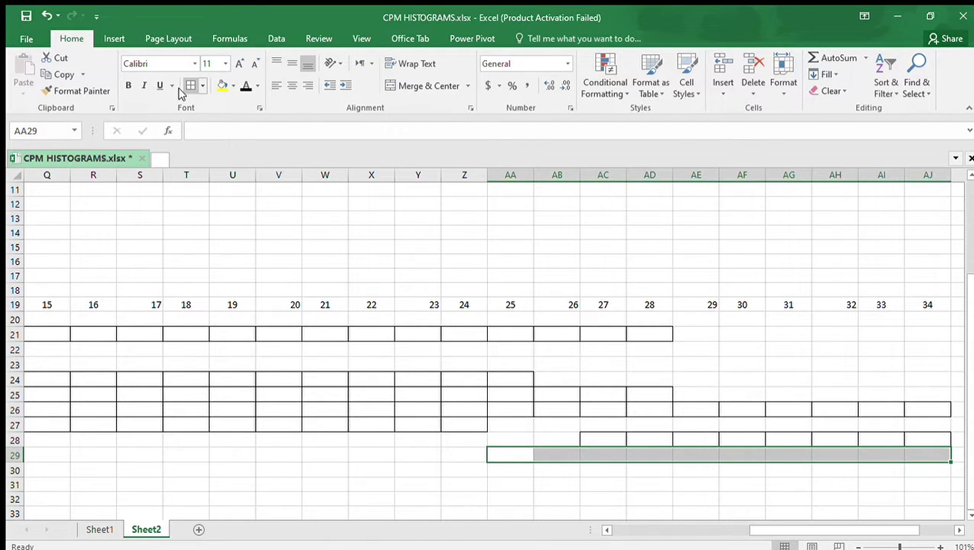
Extend the day-number series in row 19 from AK19 through BE19, up to day 55
left_click_drag(762, 528, 833, 519)
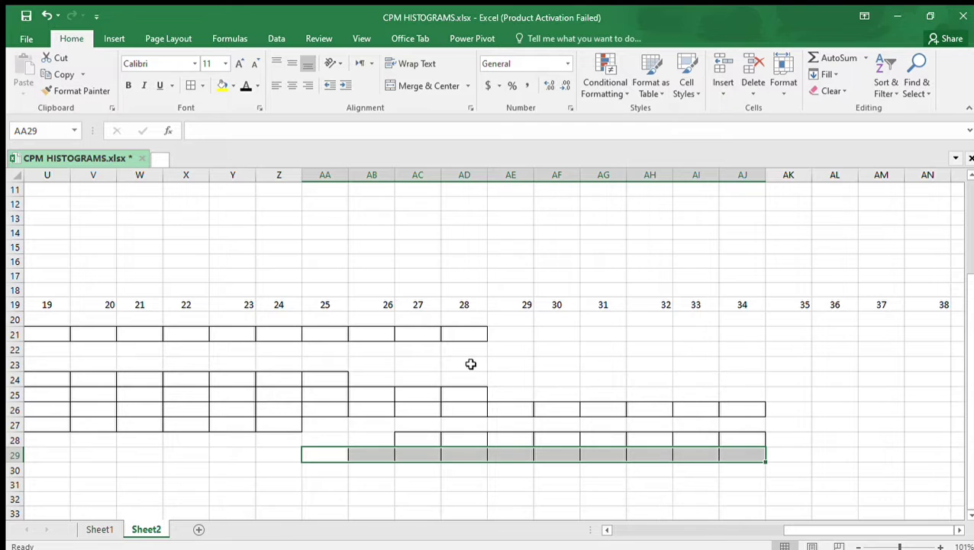
scroll(474, 364, "right", 3)
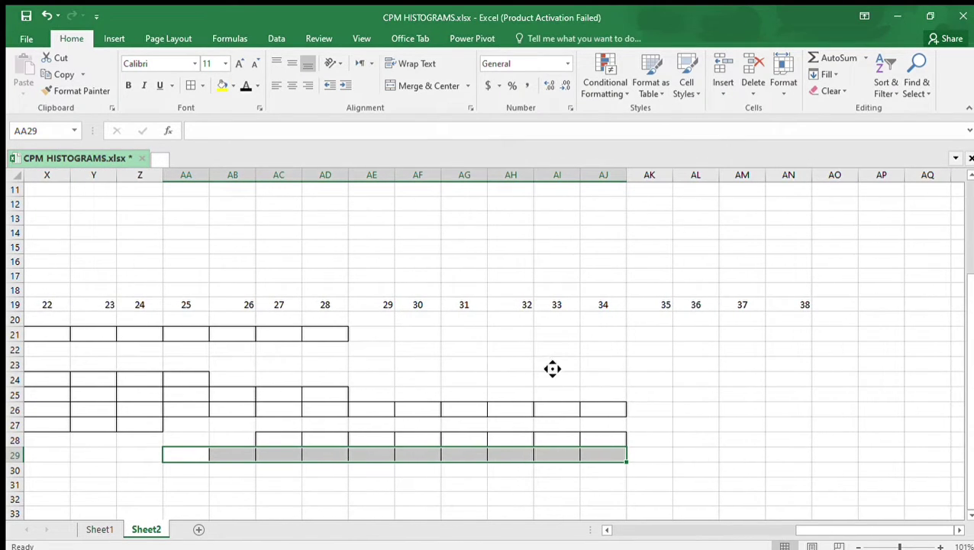
scroll(552, 369, "right", 7)
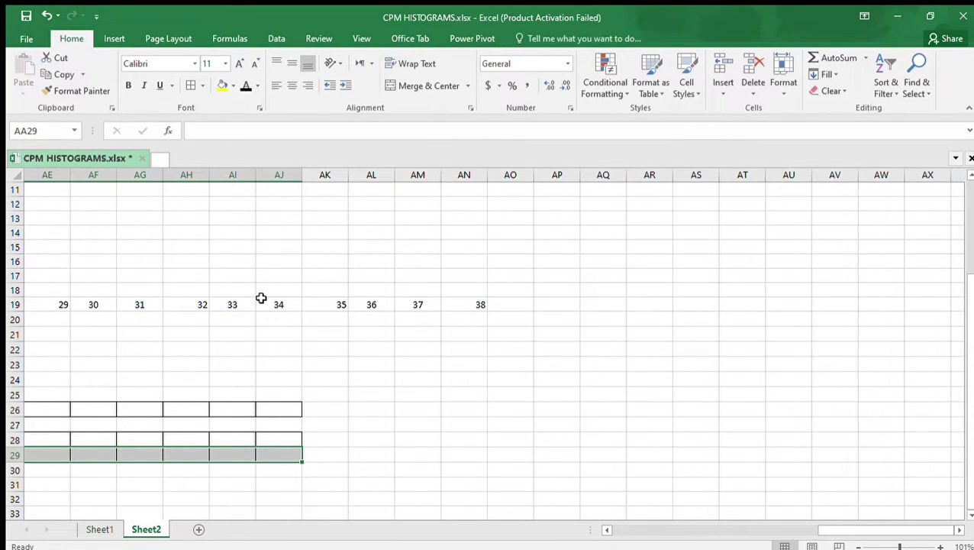
left_click_drag(329, 304, 935, 315)
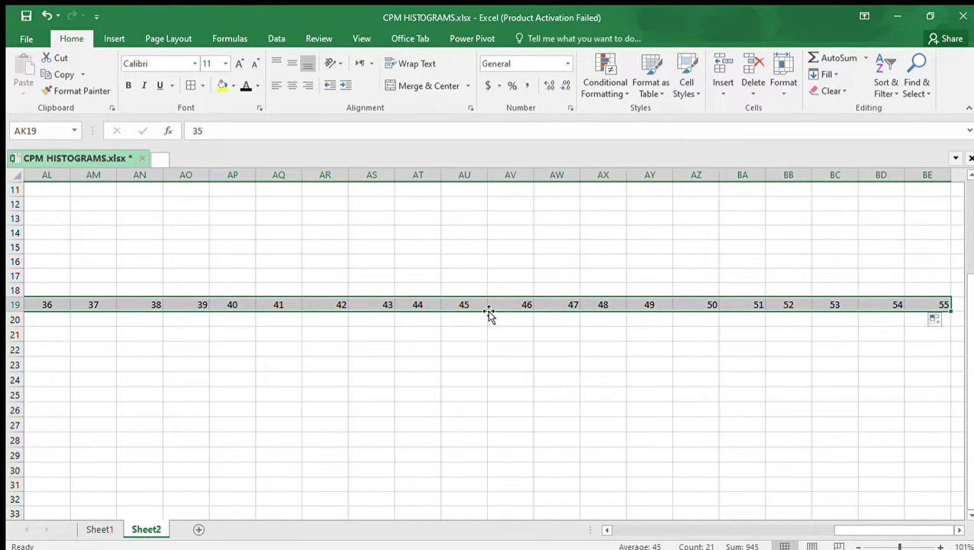
Check activity K's ES and LF values in the activity table against the day numbers to determine its span in row 30
left_click_drag(906, 527, 622, 536)
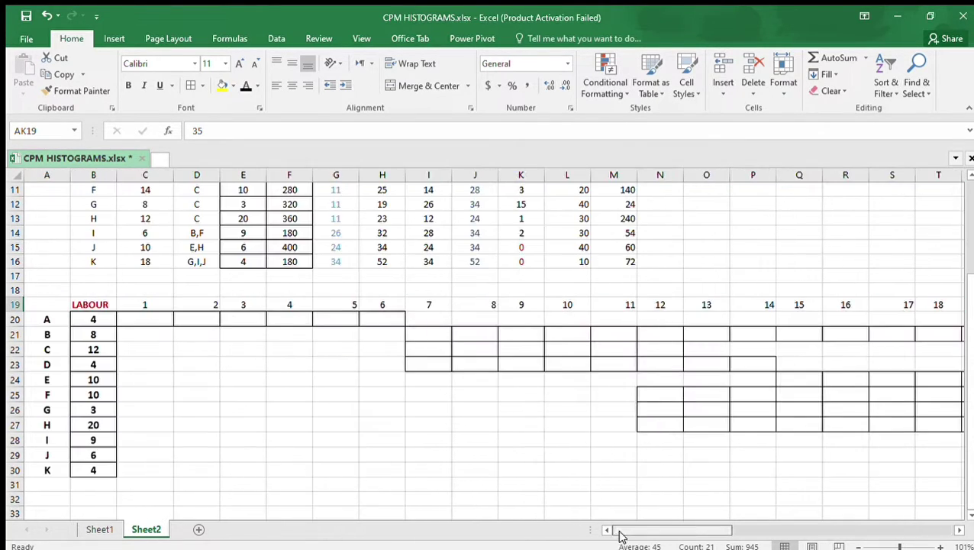
scroll(324, 331, "up", 3)
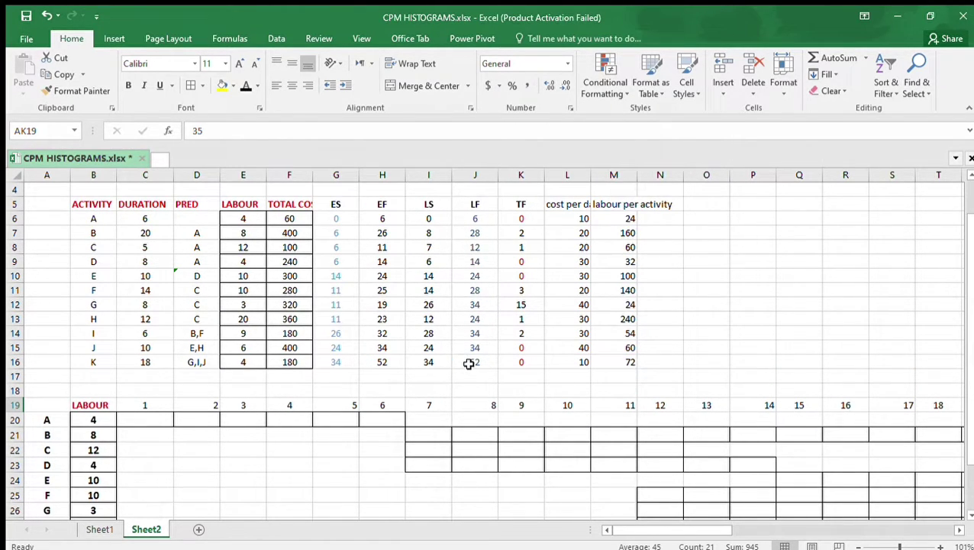
left_click_drag(970, 328, 971, 406)
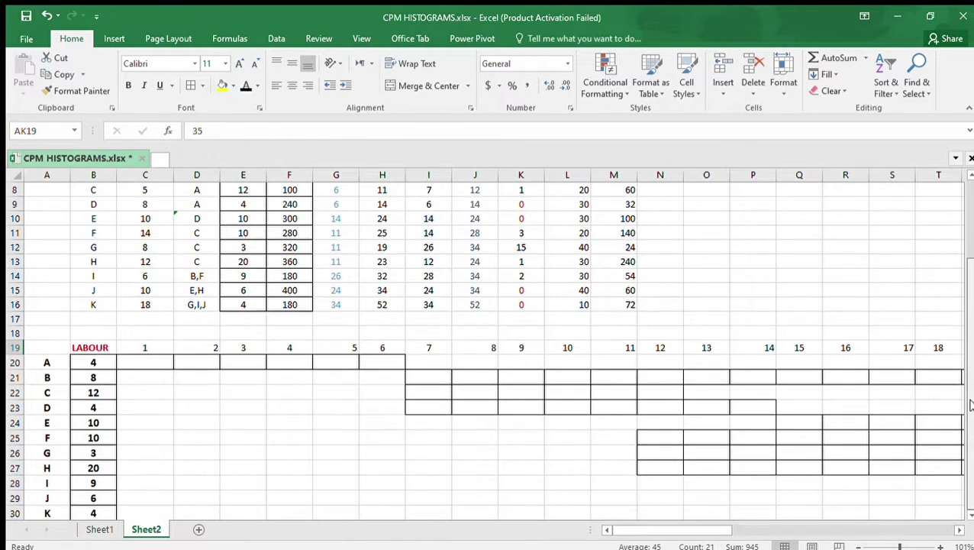
scroll(661, 406, "down", 2)
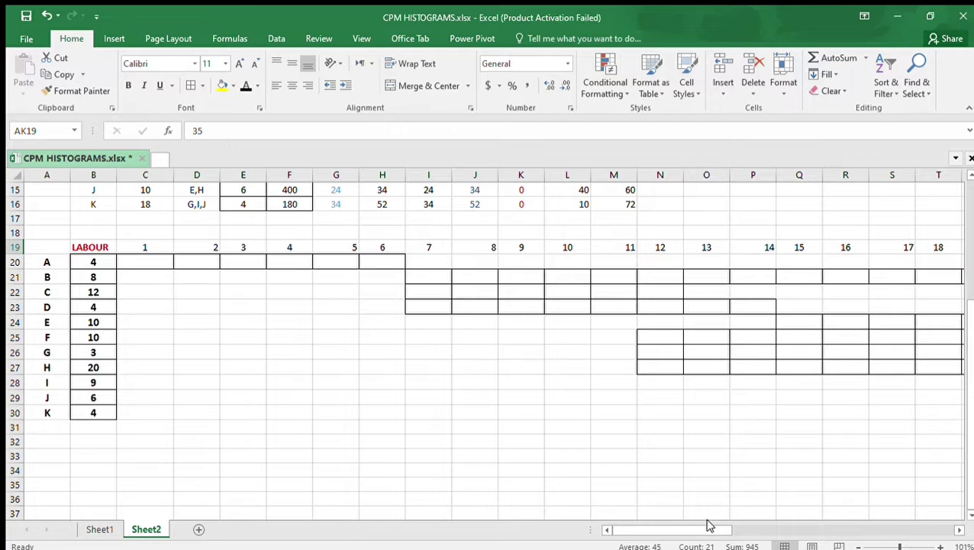
left_click_drag(707, 525, 816, 514)
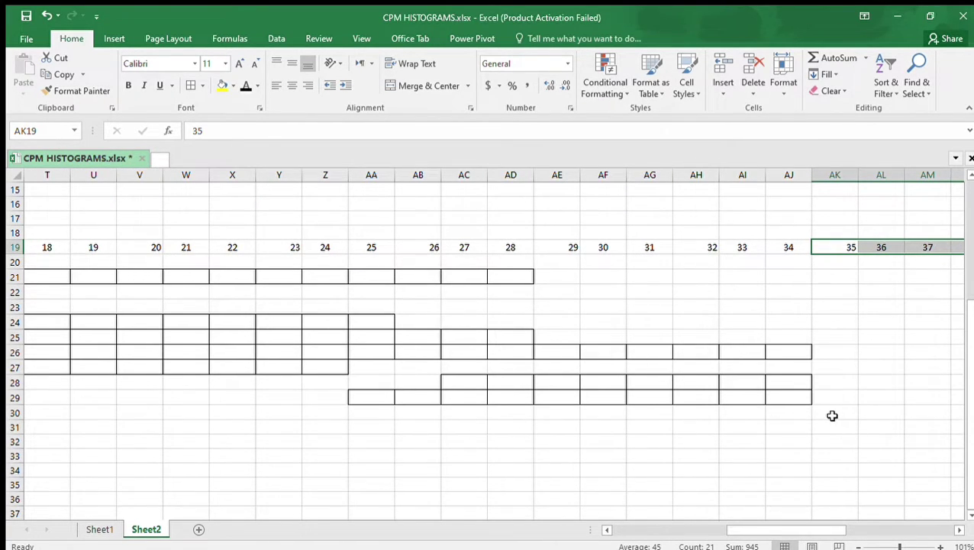
left_click_drag(831, 414, 783, 409)
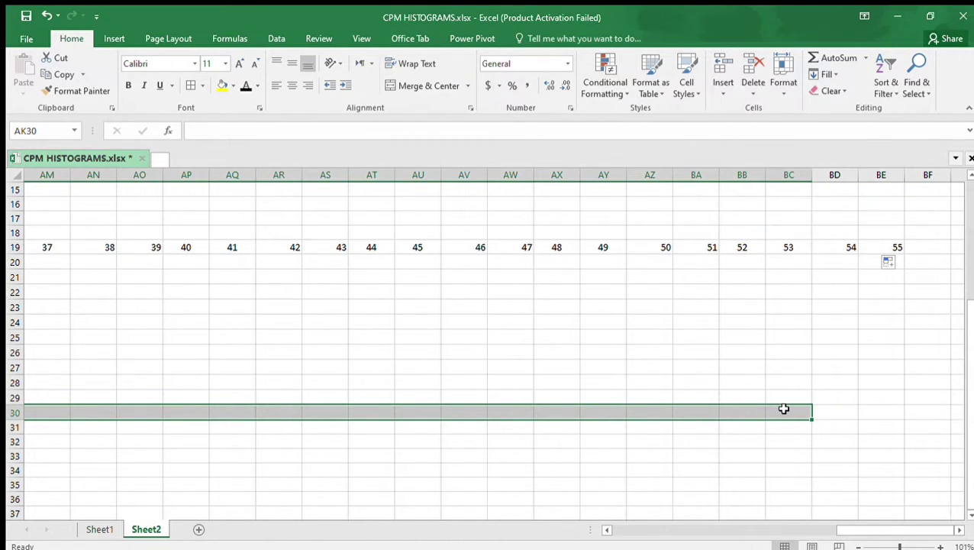
left_click_drag(862, 526, 523, 511)
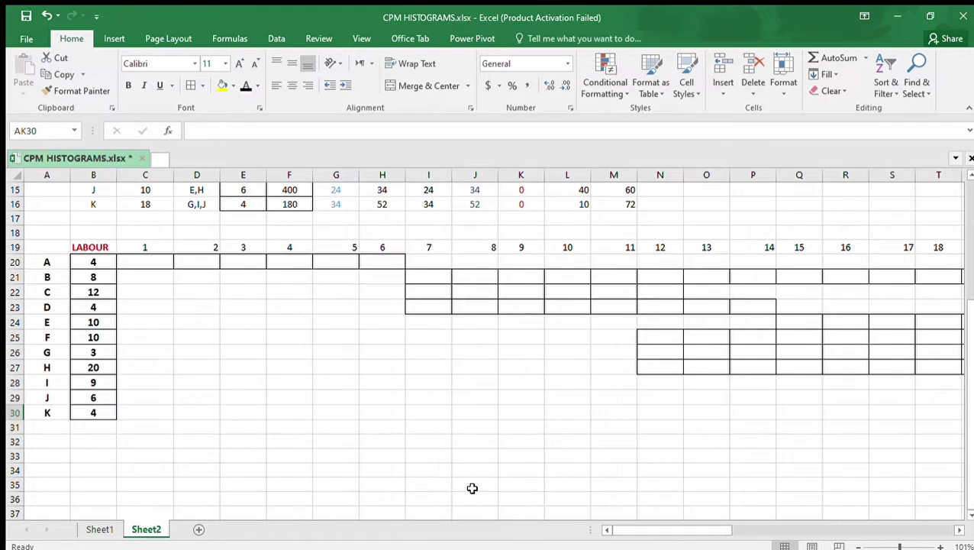
scroll(497, 405, "up", 2)
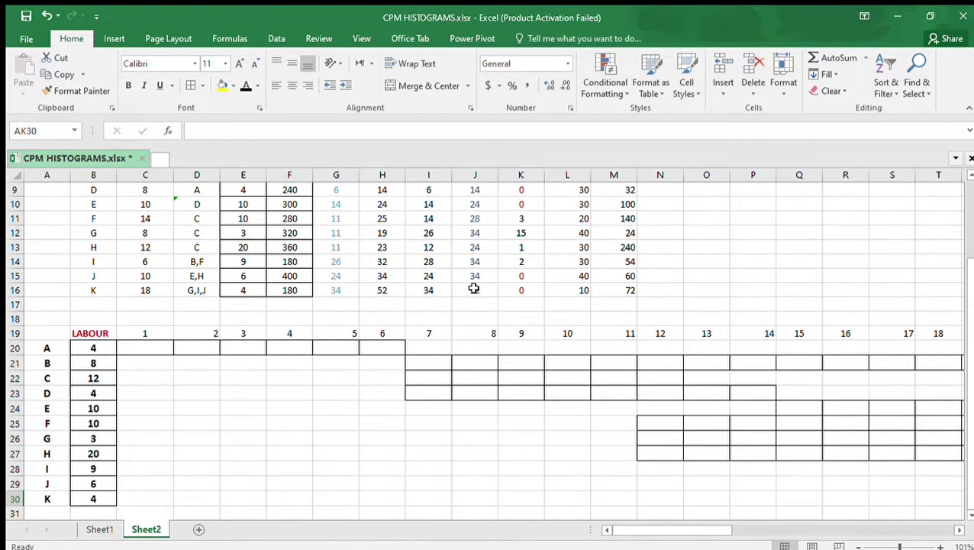
left_click_drag(718, 526, 905, 506)
scroll(817, 482, "down", 1)
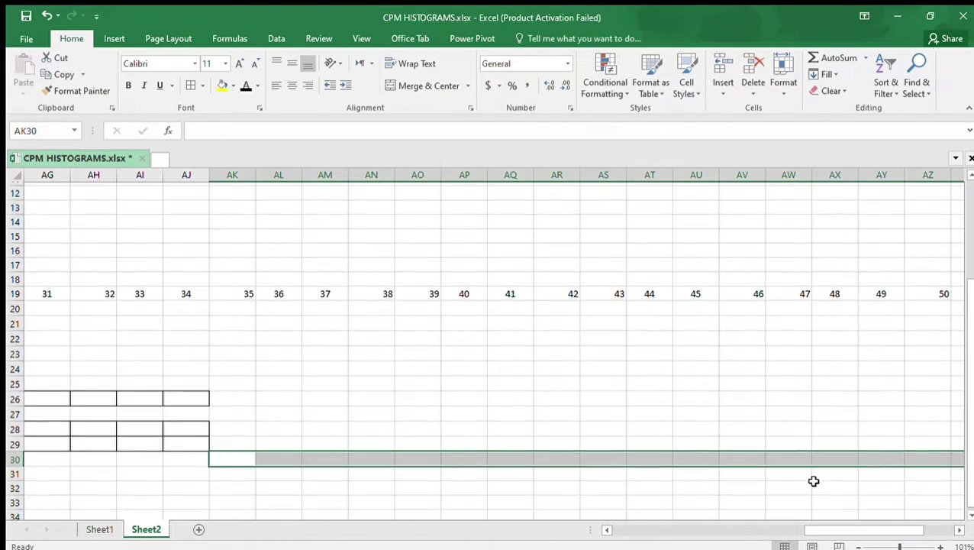
left_click_drag(811, 531, 863, 526)
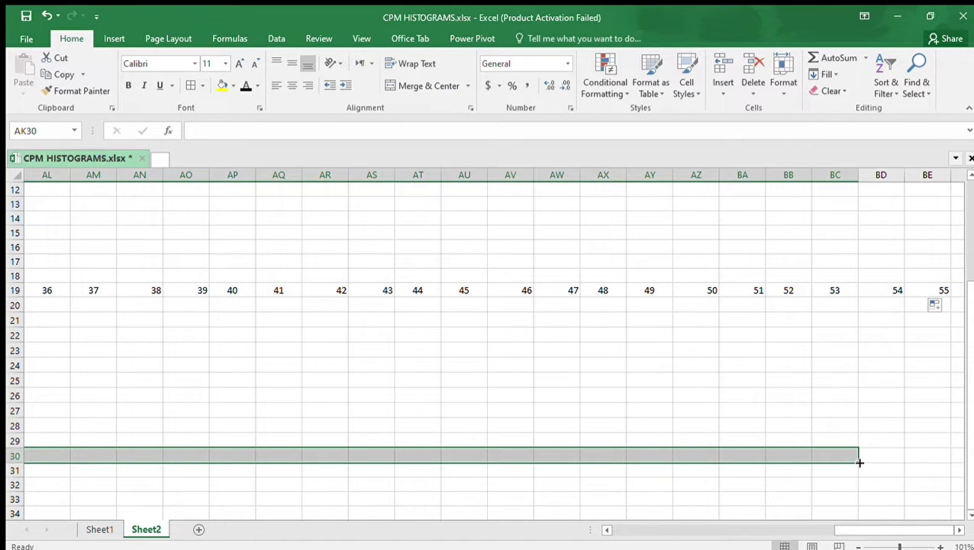
Apply all borders to AK30:BB30 to mark activity K across days 35 to 52
mouse_move(860, 462)
left_mouse_down()
mouse_move(822, 462)
mouse_move(852, 464)
left_mouse_up()
left_click_drag(850, 530, 778, 527)
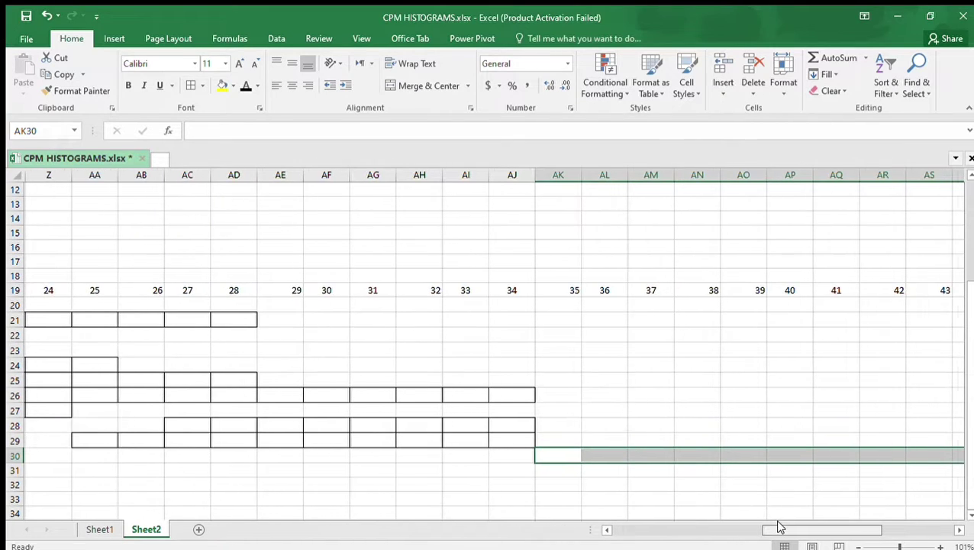
left_click(522, 465)
left_click(544, 456)
left_click_drag(543, 454, 793, 449)
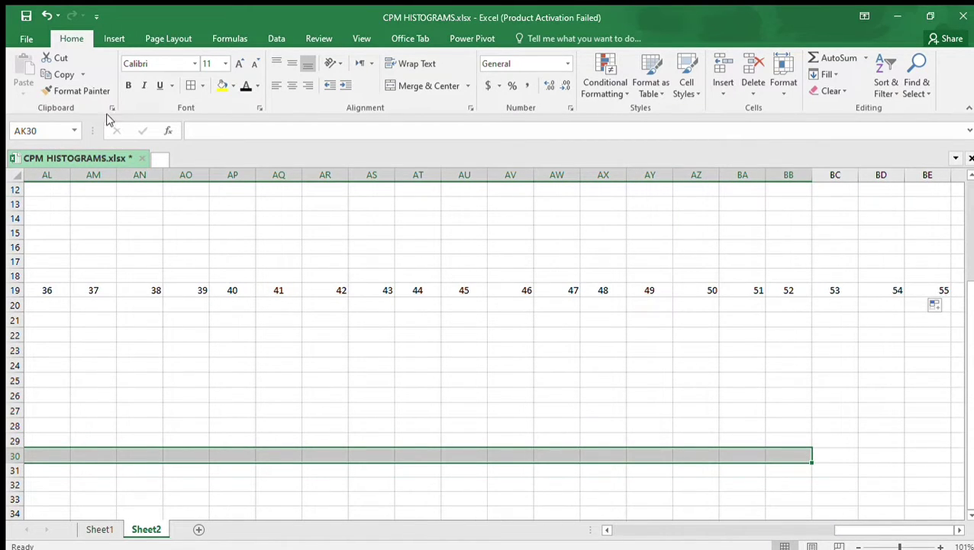
left_click(189, 86)
Review the complete bordered schedule for activities A to K alongside the activity table
scroll(176, 208, "left", 4)
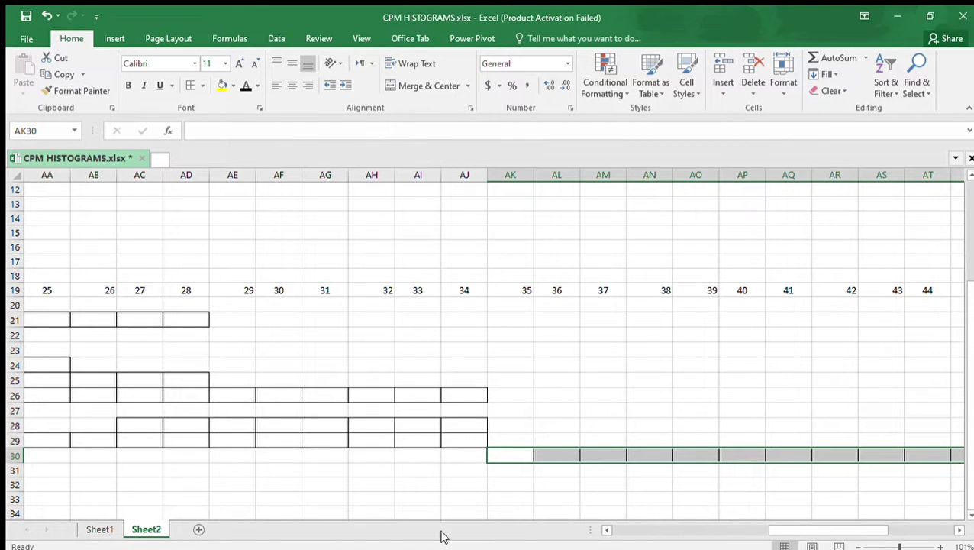
left_click_drag(885, 533, 665, 487)
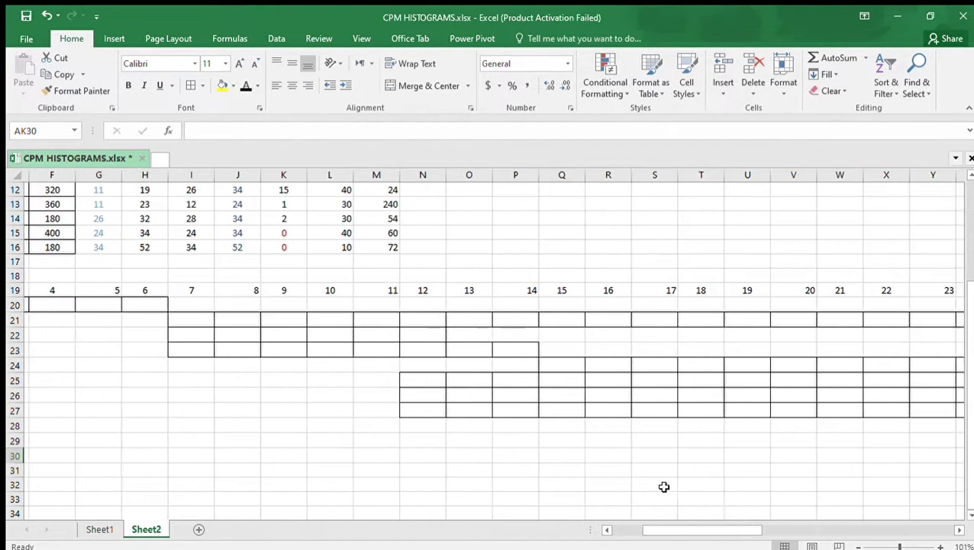
scroll(548, 363, "down", 5)
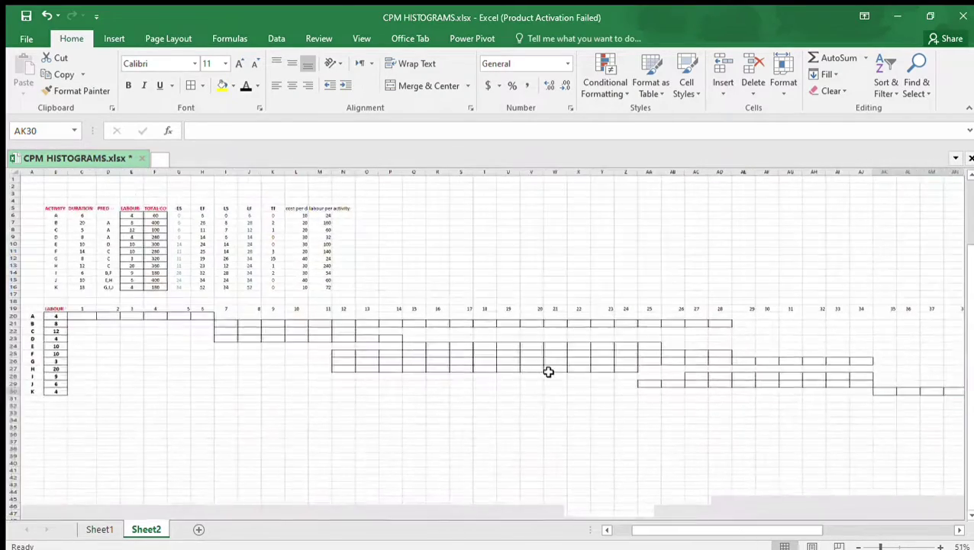
scroll(549, 372, "down", 1)
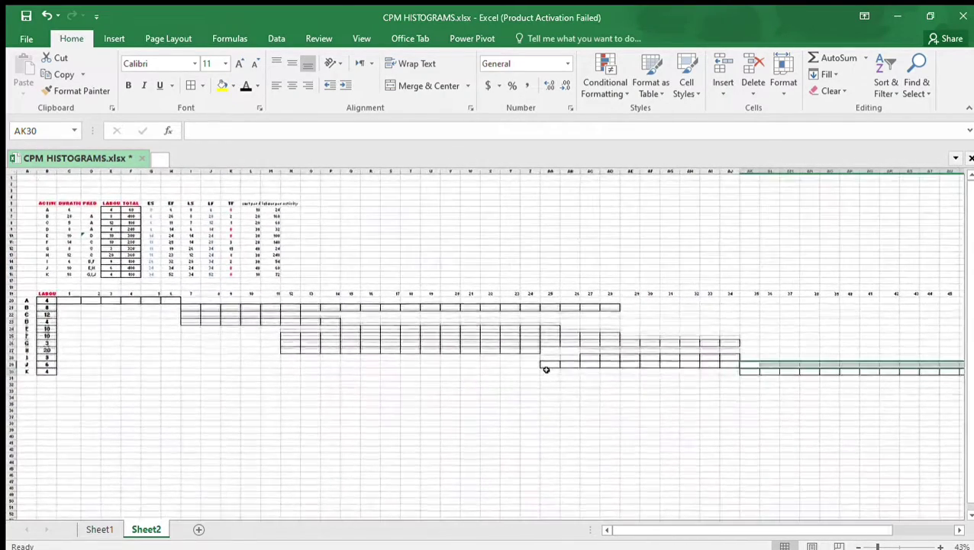
scroll(547, 369, "right", 3)
scroll(547, 370, "left", 3)
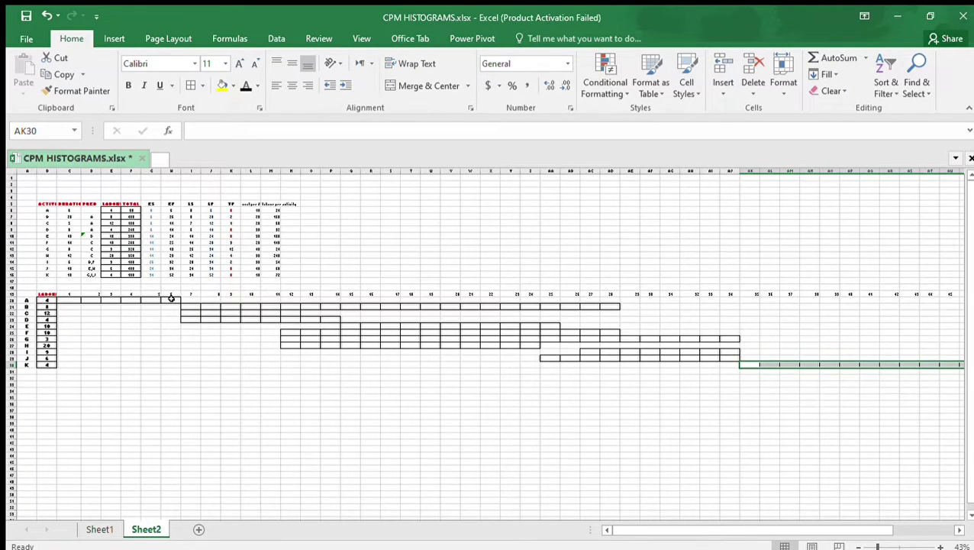
scroll(171, 298, "up", 4)
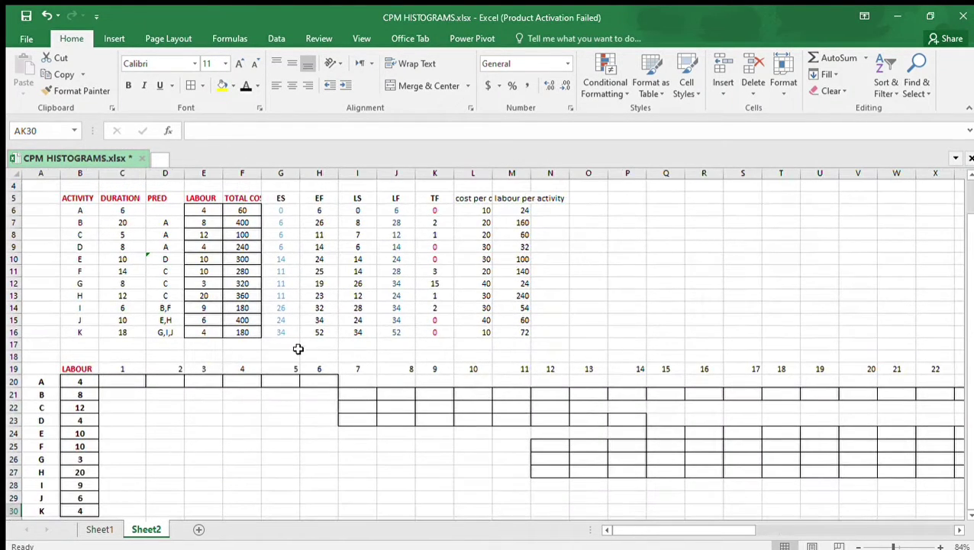
Examine where B, C and D start after activity A, and where F, G and H start relative to activity C
left_click(364, 398)
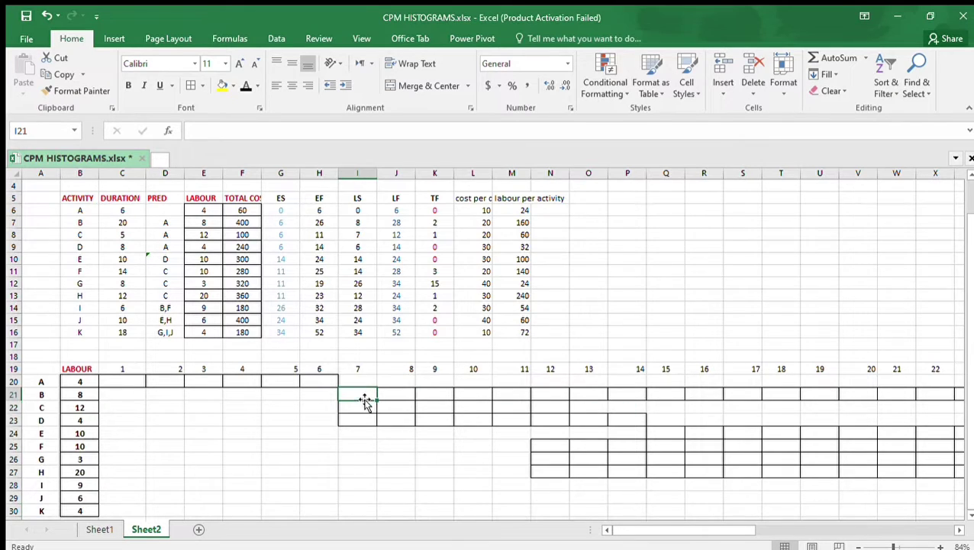
left_click(31, 382)
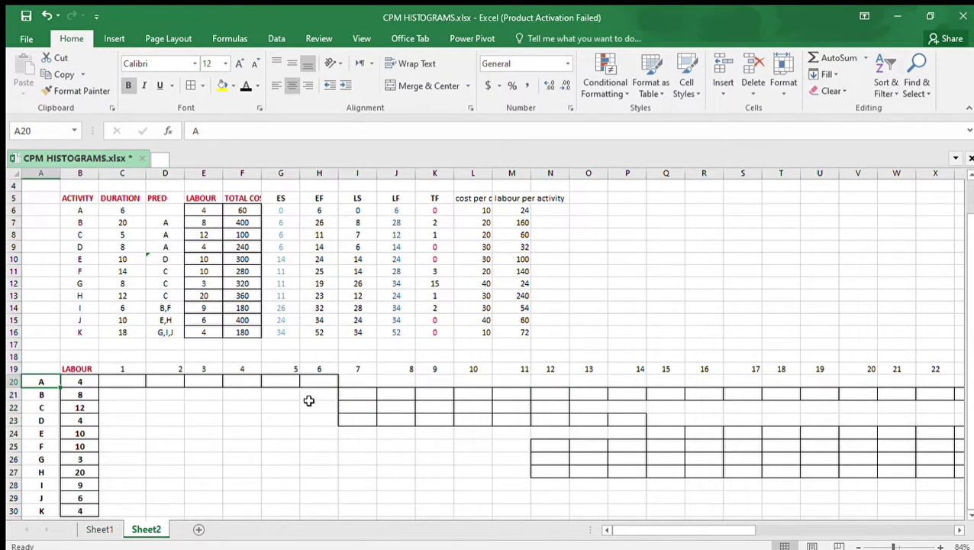
left_click(347, 390)
left_click(349, 411)
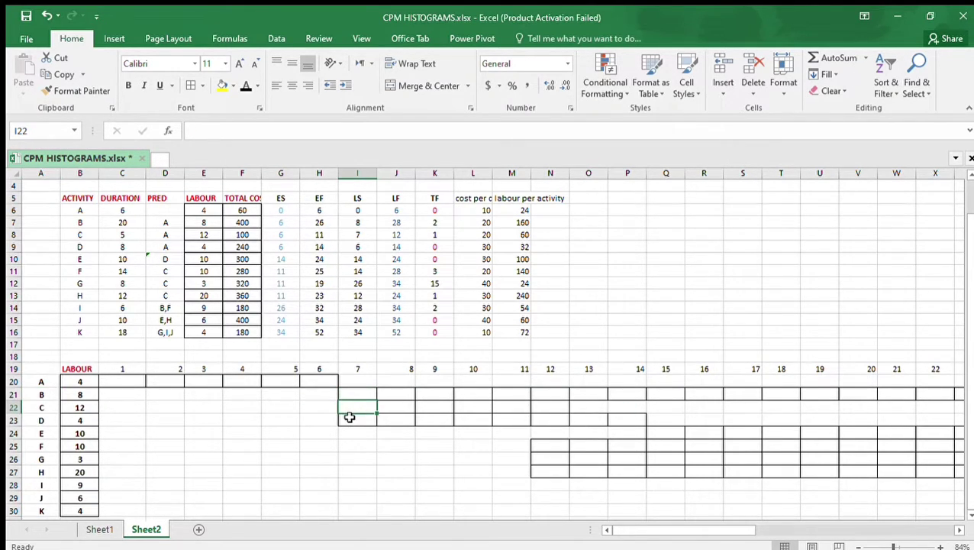
left_click(349, 417)
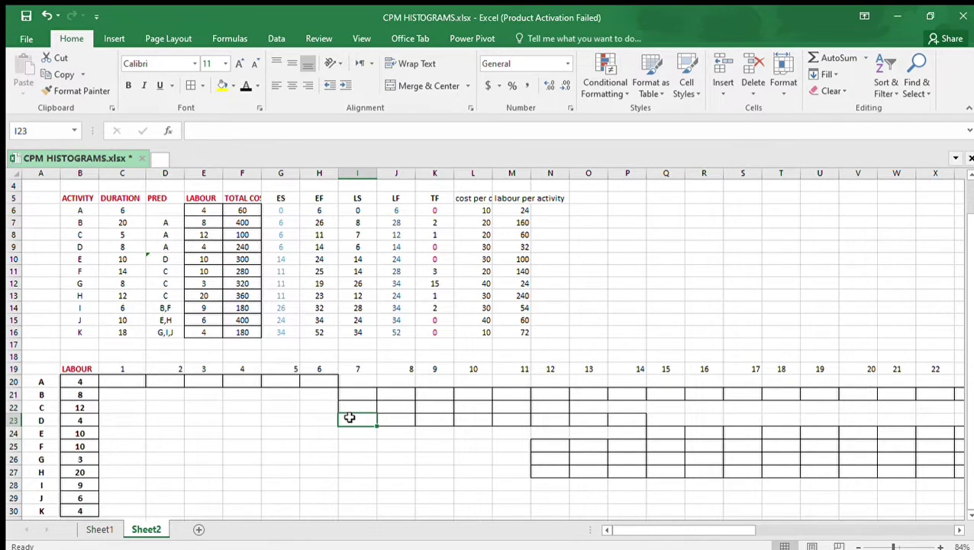
left_click(559, 448)
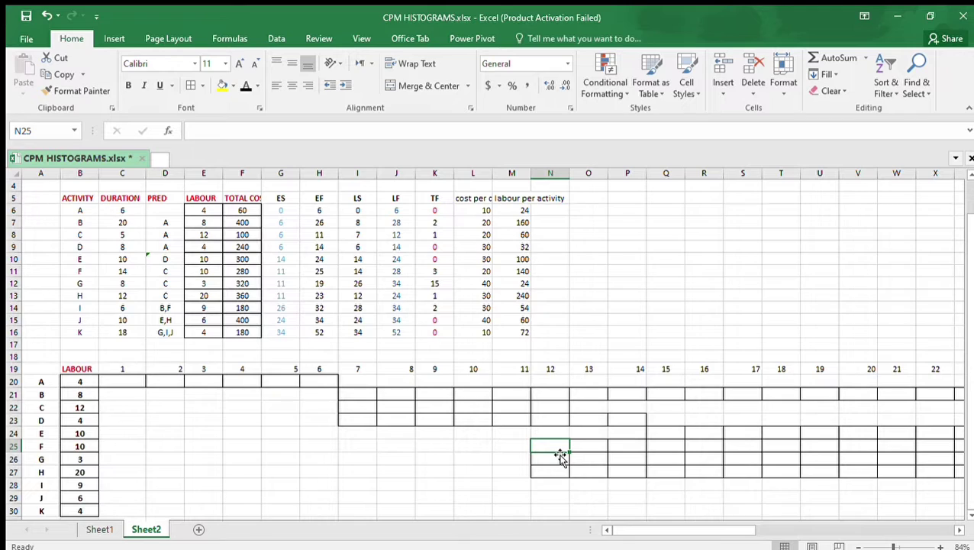
left_click(560, 458)
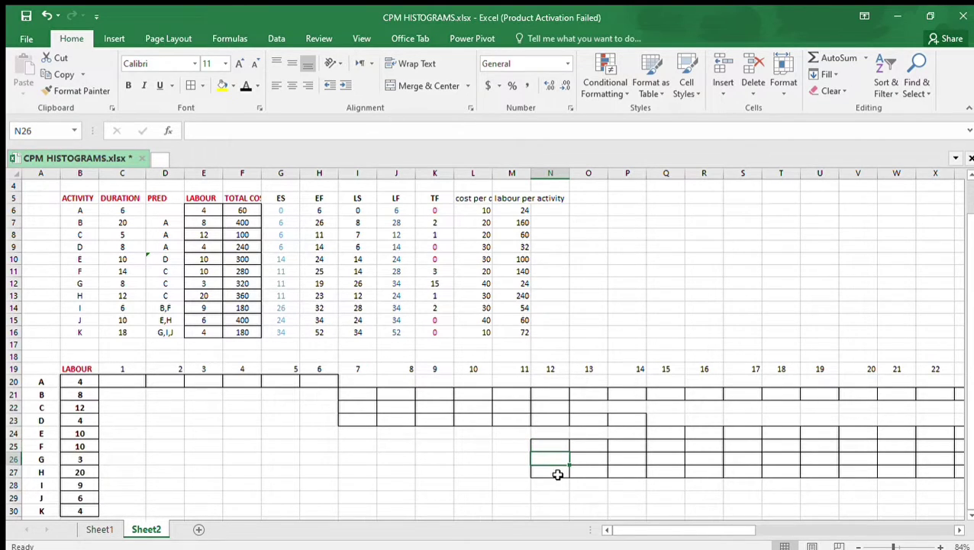
left_click(559, 472)
left_click(552, 407)
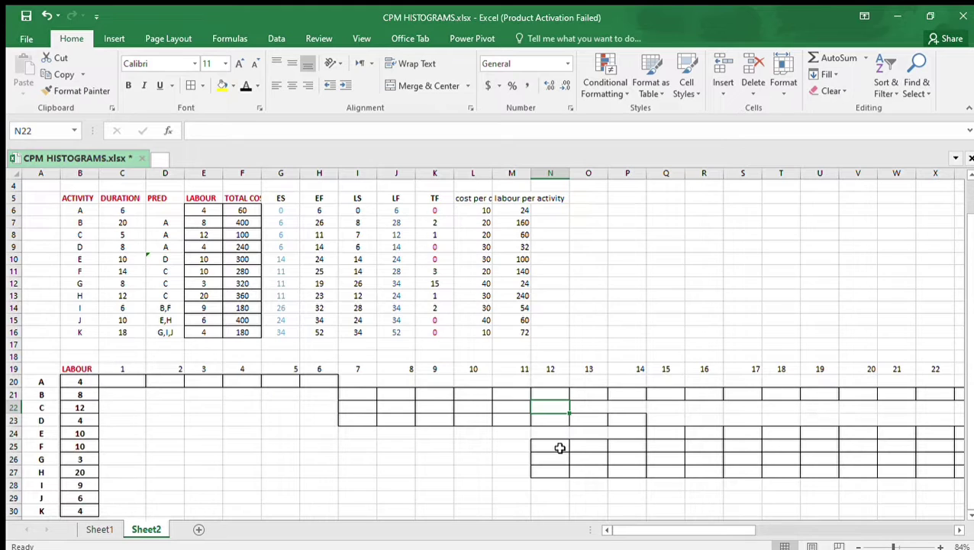
Copy the labour schedule range A18:BC31 and paste the duplicate below it, starting at A38
scroll(454, 391, "down", 2)
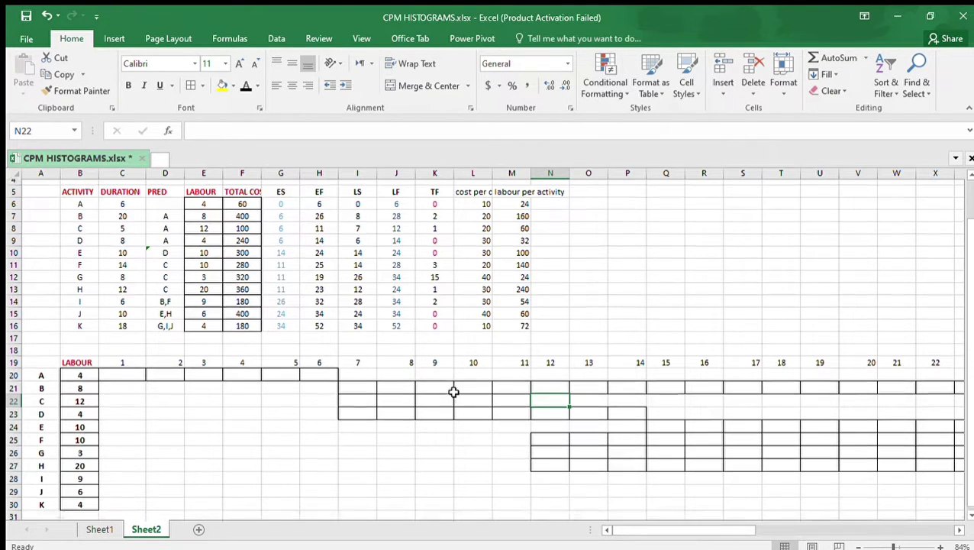
scroll(453, 392, "down", 1)
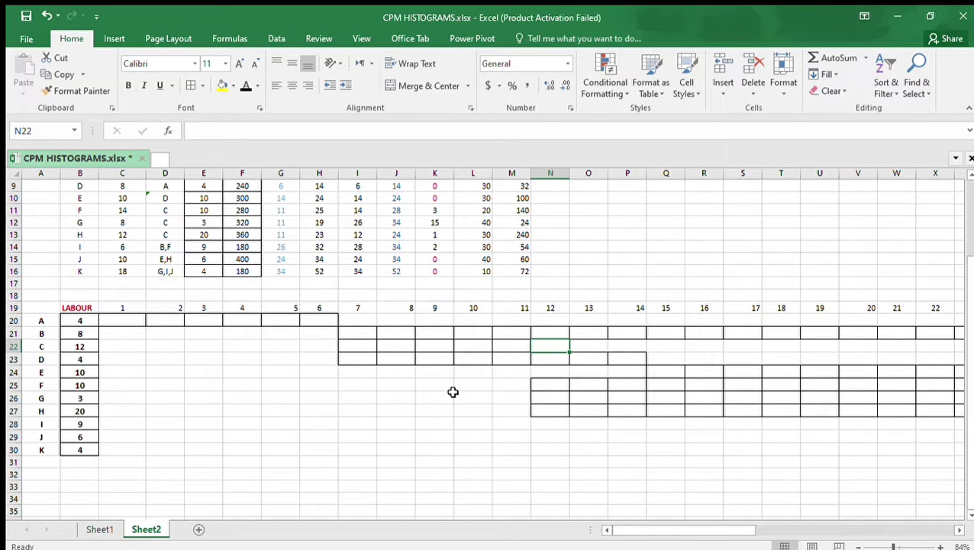
scroll(454, 392, "down", 2)
scroll(454, 392, "up", 2)
scroll(454, 392, "down", 1)
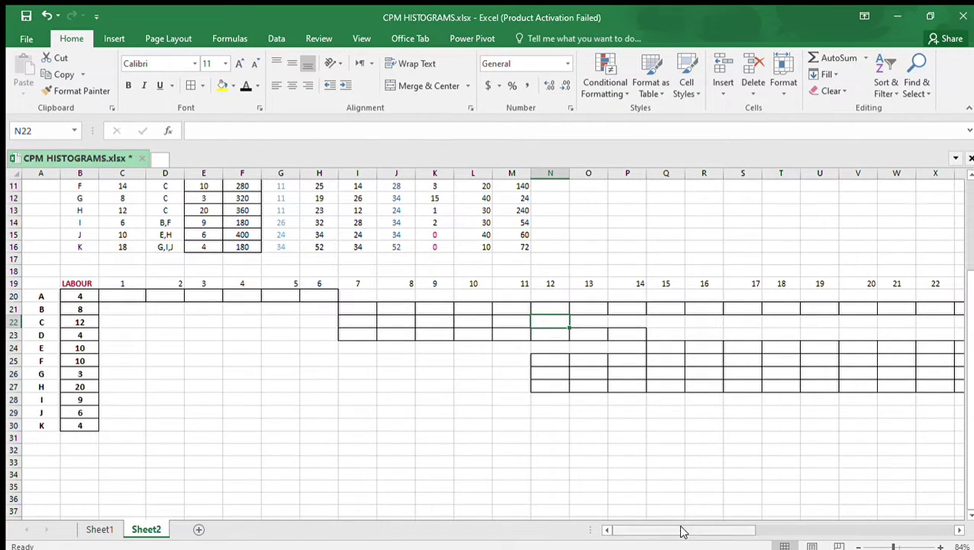
left_click_drag(683, 532, 569, 510)
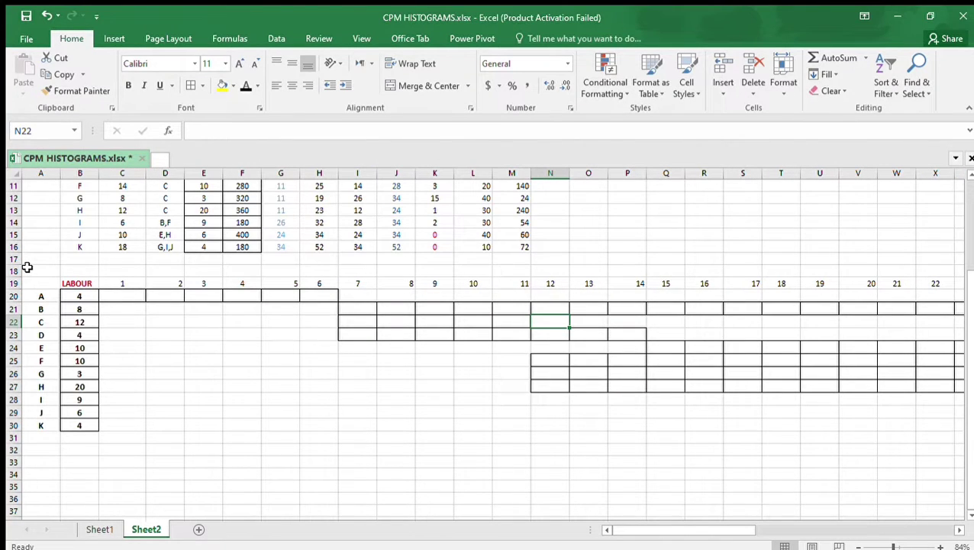
mouse_move(26, 268)
left_mouse_down()
mouse_move(23, 260)
mouse_move(187, 329)
mouse_move(755, 413)
mouse_move(971, 410)
mouse_move(971, 426)
mouse_move(940, 420)
mouse_move(971, 430)
mouse_move(968, 436)
mouse_move(946, 426)
mouse_move(829, 436)
mouse_move(826, 446)
mouse_move(850, 438)
left_mouse_up()
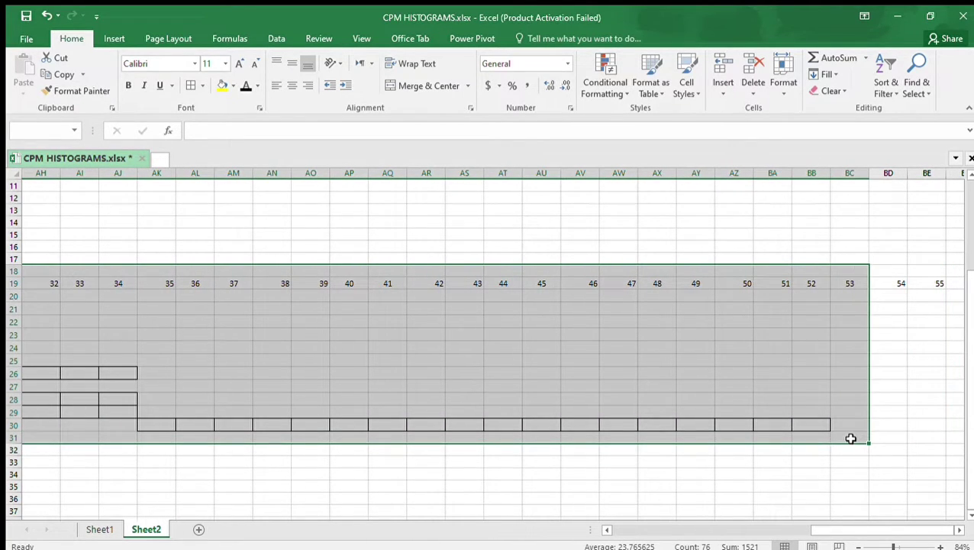
key("ctrl+c")
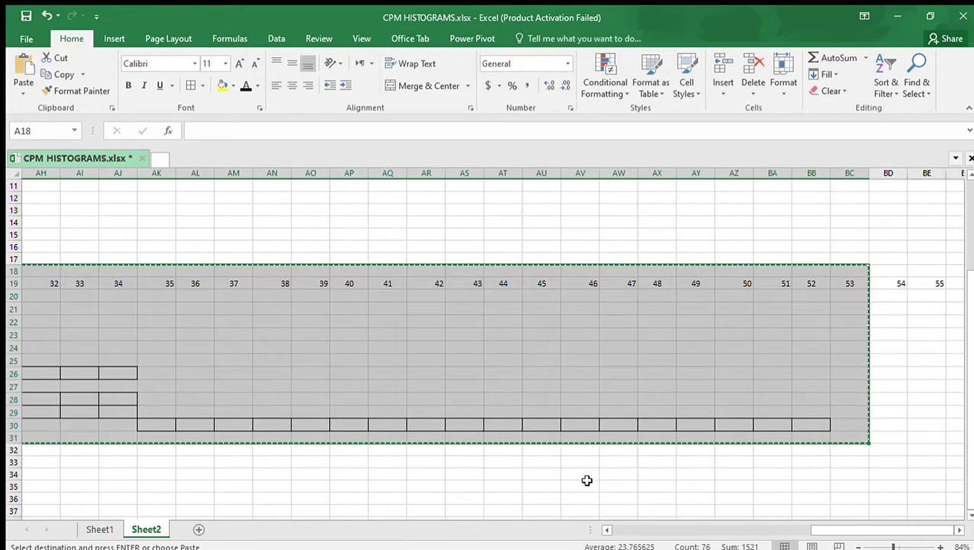
left_click_drag(851, 528, 370, 511)
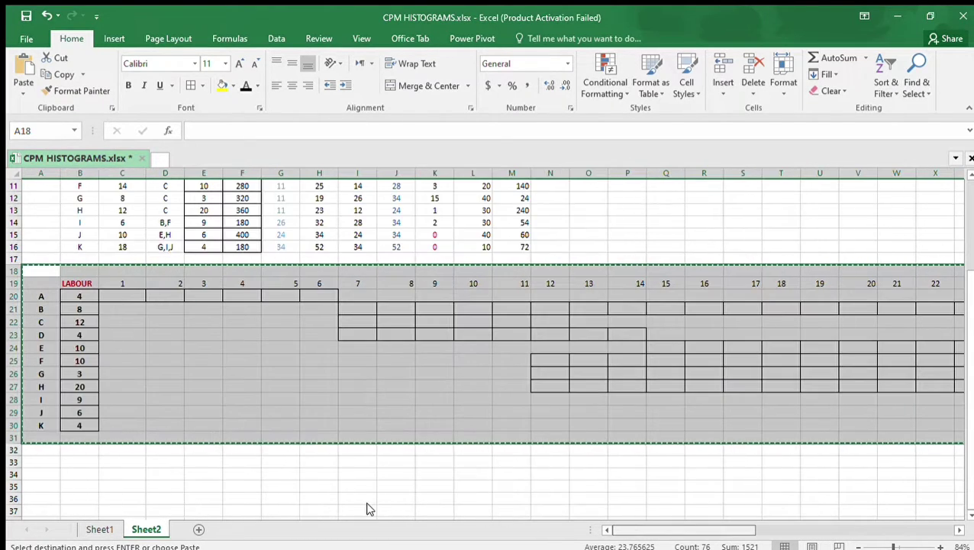
scroll(241, 406, "down", 3)
scroll(241, 408, "down", 2)
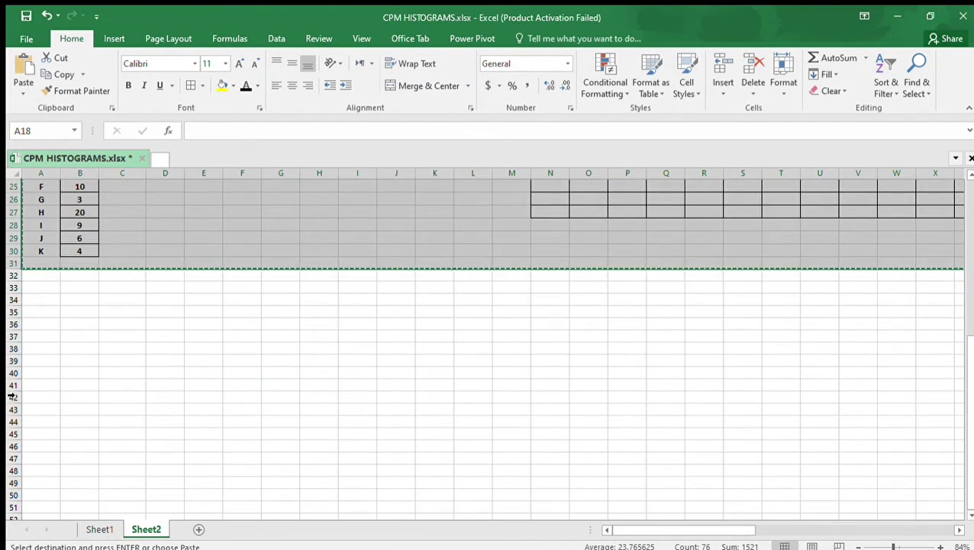
left_click(44, 348)
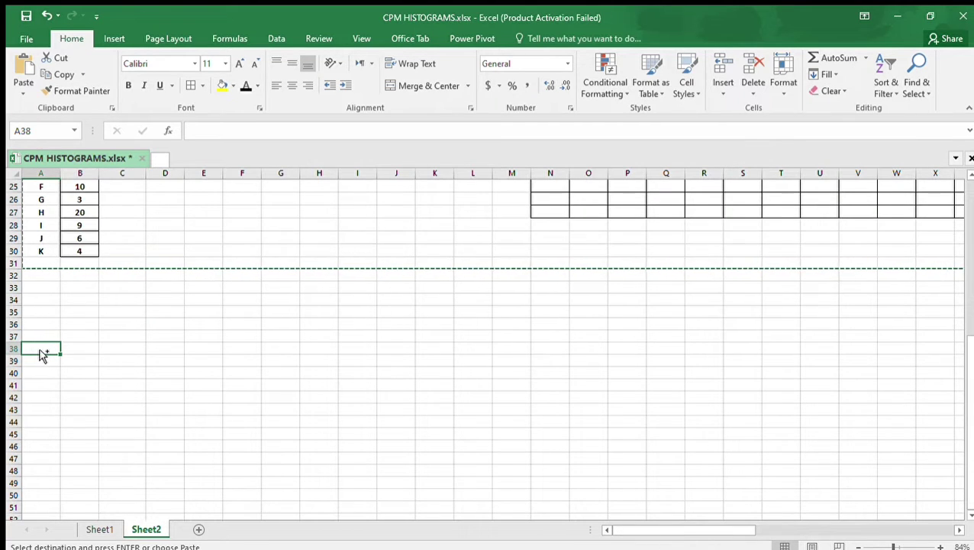
key("ctrl+v")
scroll(39, 351, "down", 6)
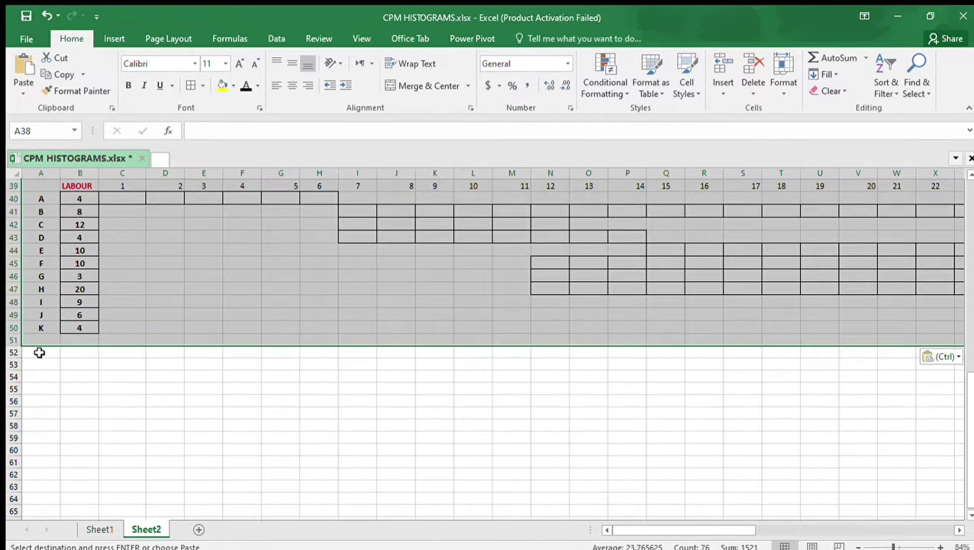
Paste two more copies of the labour schedule below the existing ones, starting at A59 and A77, and end the copy mode
left_click(39, 352)
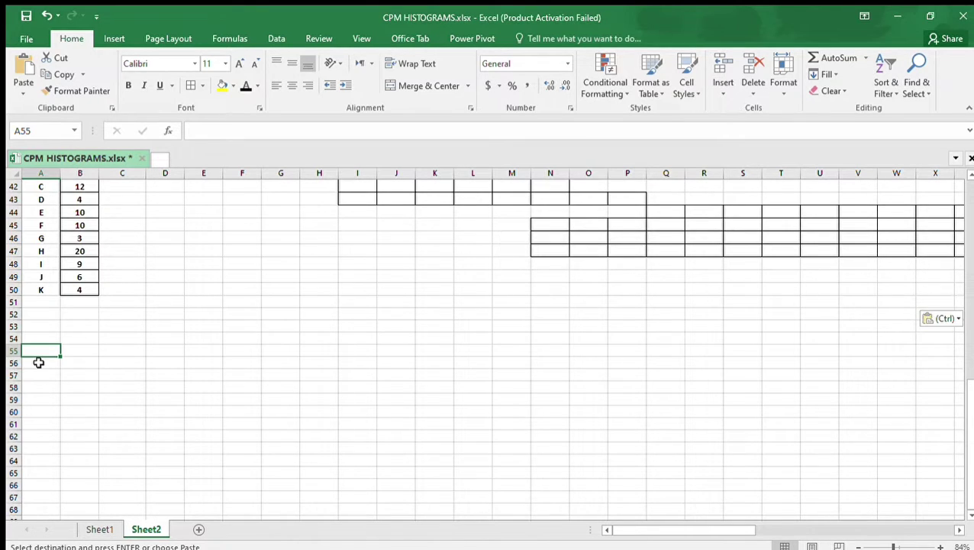
left_click(41, 397)
key("ctrl+v")
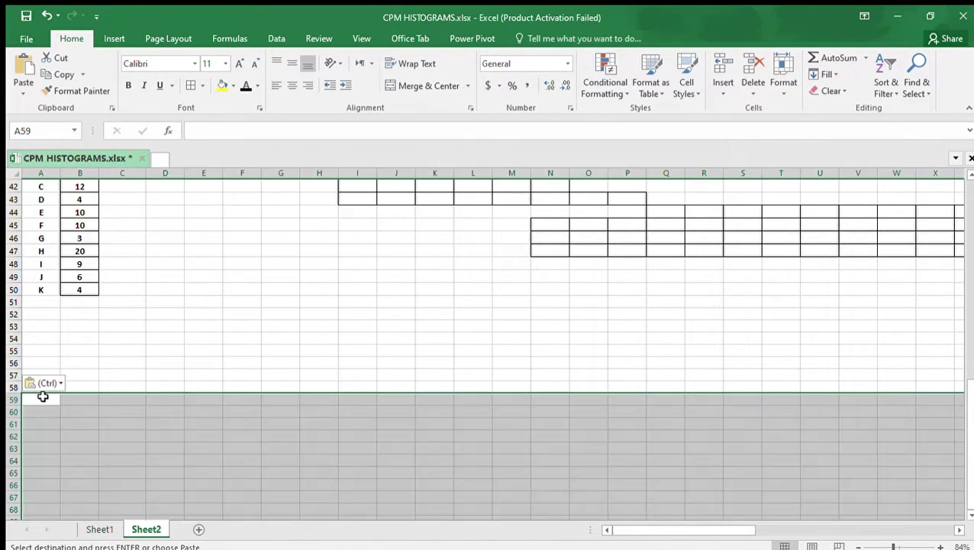
scroll(41, 389, "down", 6)
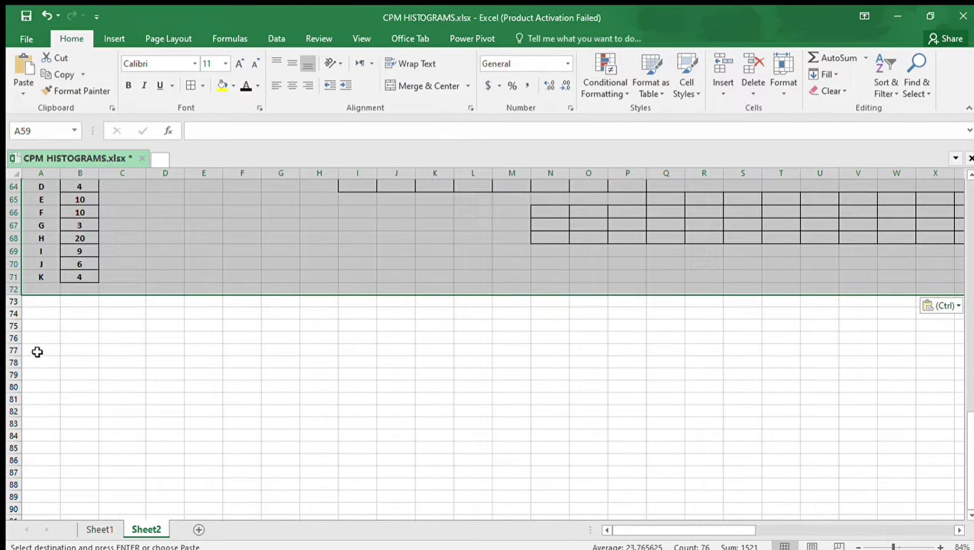
left_click(36, 351)
key("ctrl+v")
scroll(35, 349, "up", 6)
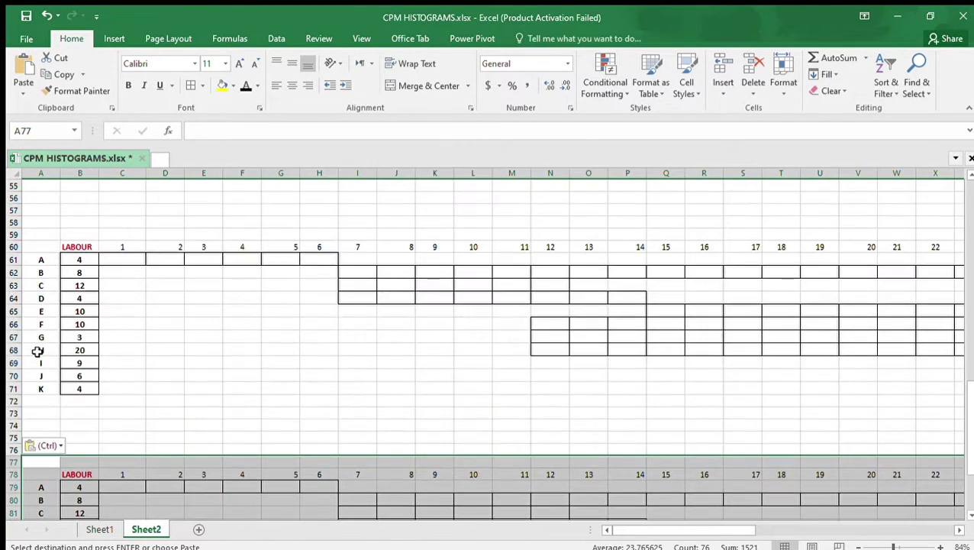
scroll(34, 348, "up", 9)
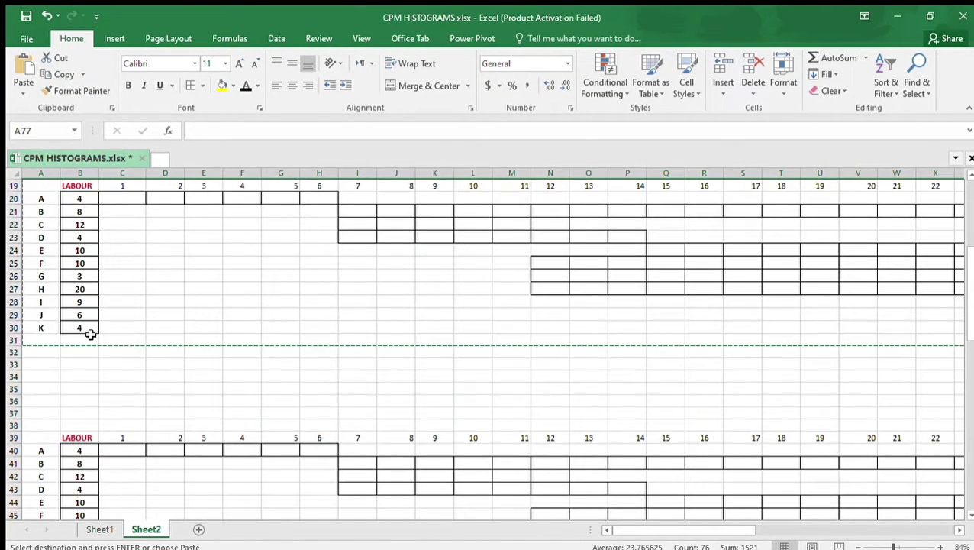
left_click(94, 375)
key("Escape")
scroll(94, 374, "up", 3)
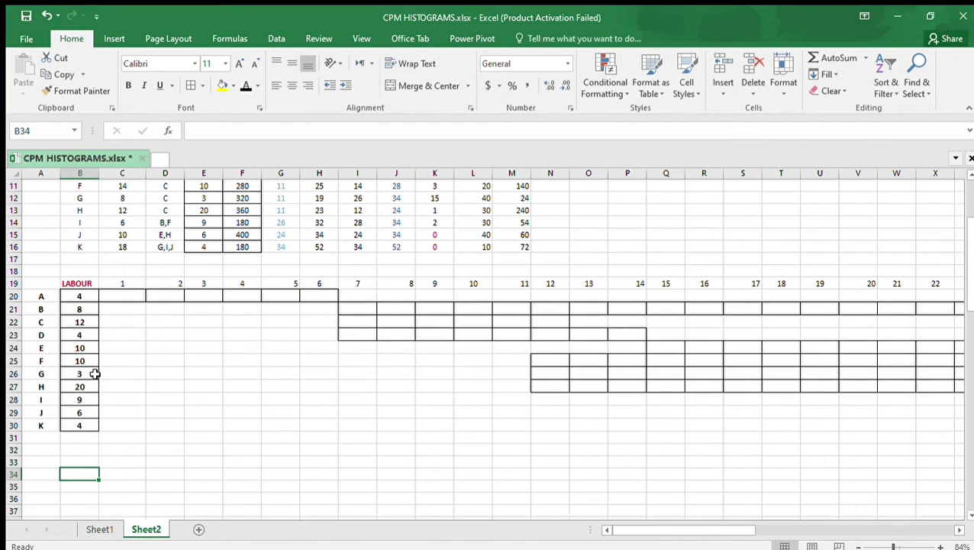
scroll(91, 367, "up", 2)
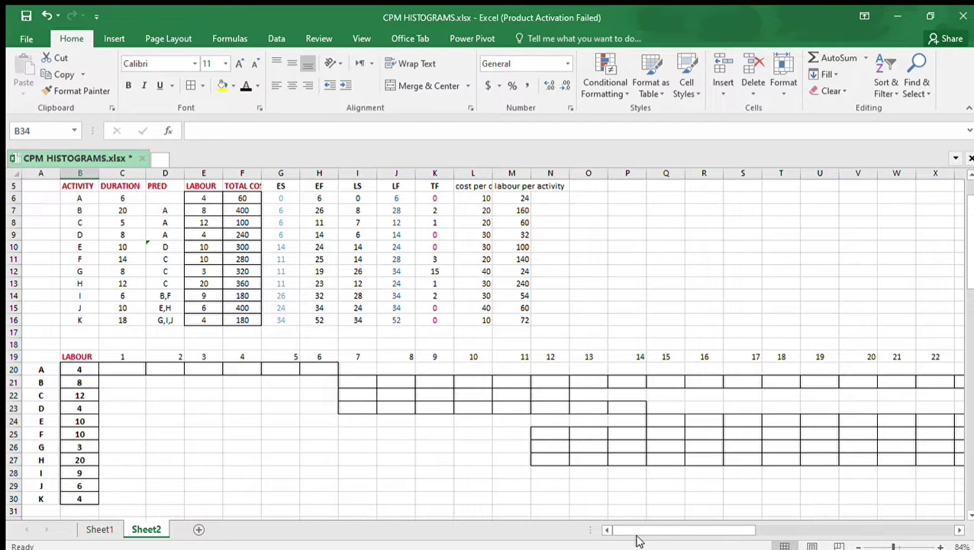
Narrow columns A to BB to one uniform width and enlarge the sheet view to 102% around the first schedule
left_click_drag(641, 530, 593, 531)
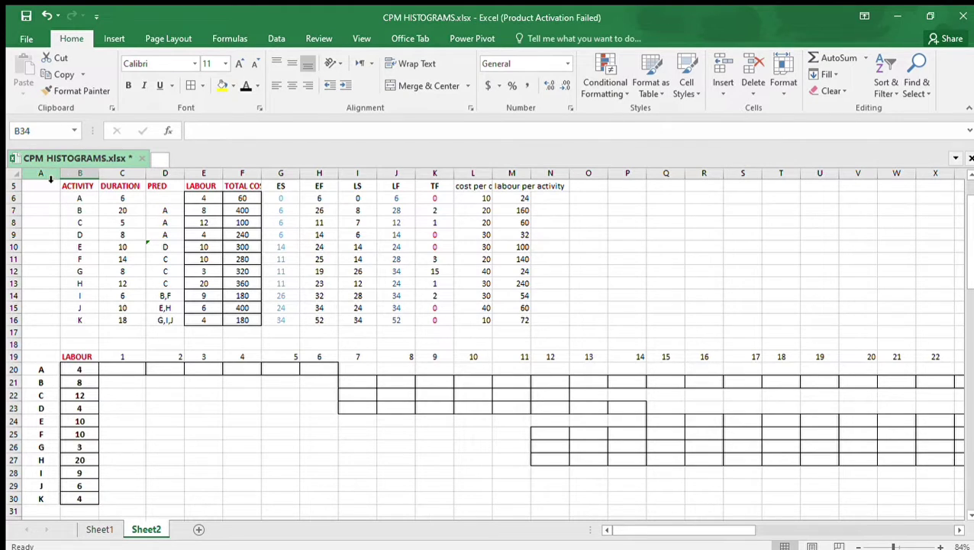
mouse_move(50, 177)
left_mouse_down()
mouse_move(431, 165)
mouse_move(913, 171)
mouse_move(971, 158)
mouse_move(937, 171)
mouse_move(735, 176)
left_mouse_up()
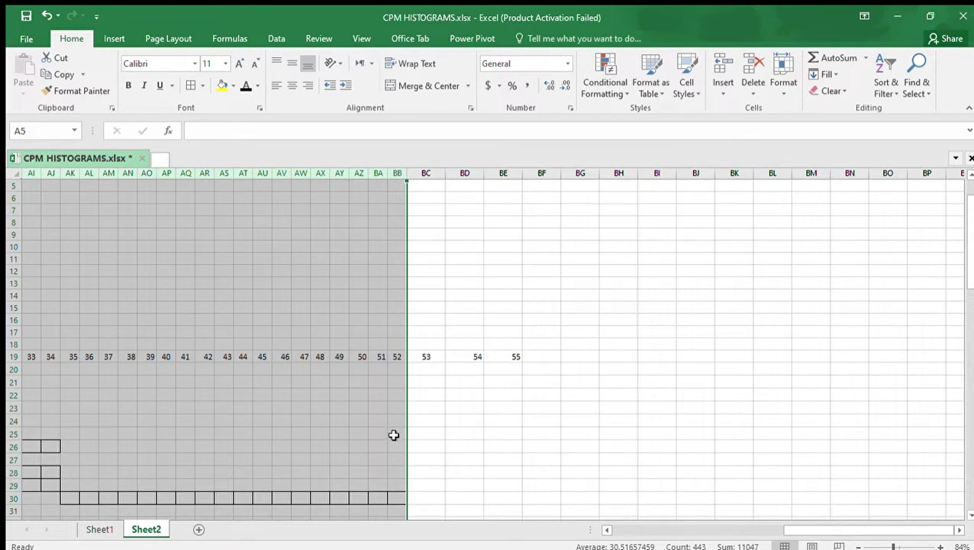
left_click_drag(839, 527, 607, 539)
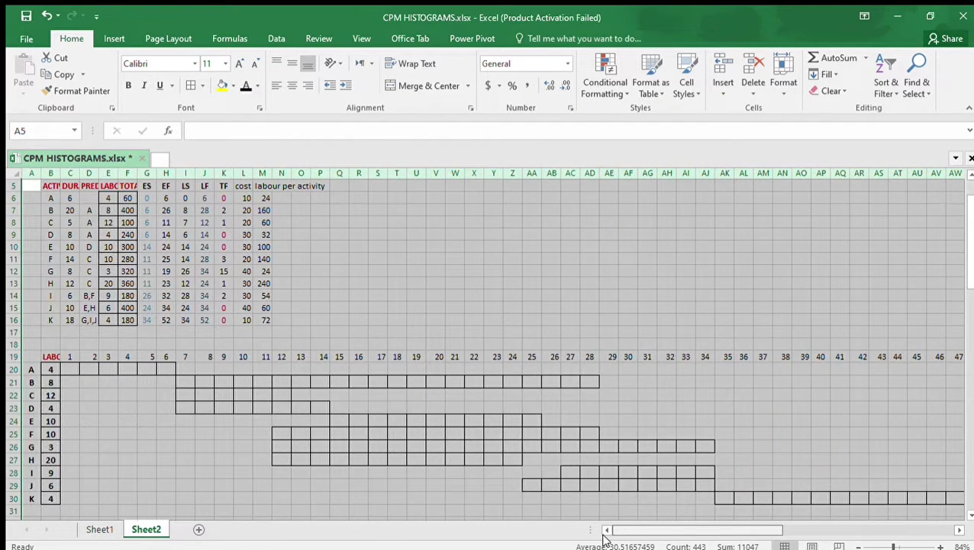
left_click(189, 432)
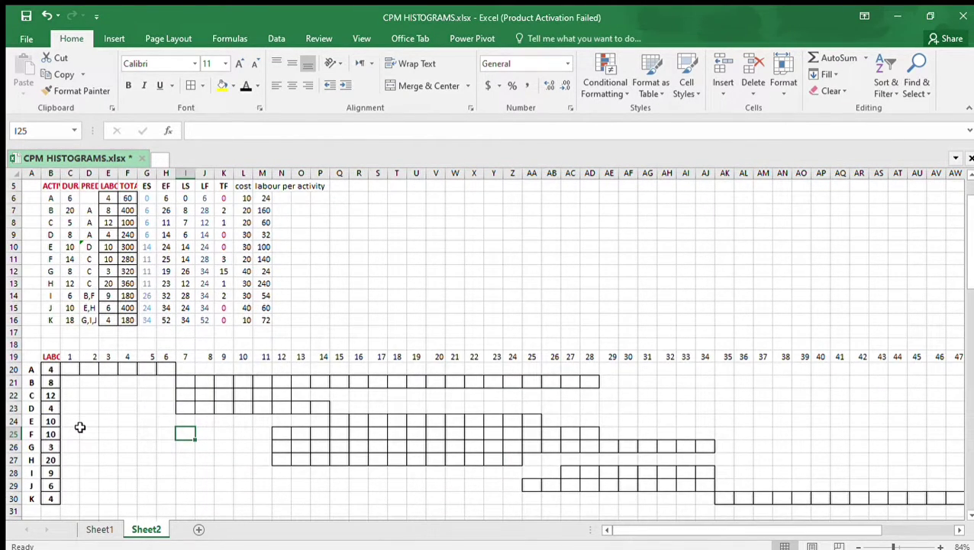
scroll(80, 428, "up", 2)
scroll(85, 428, "down", 1)
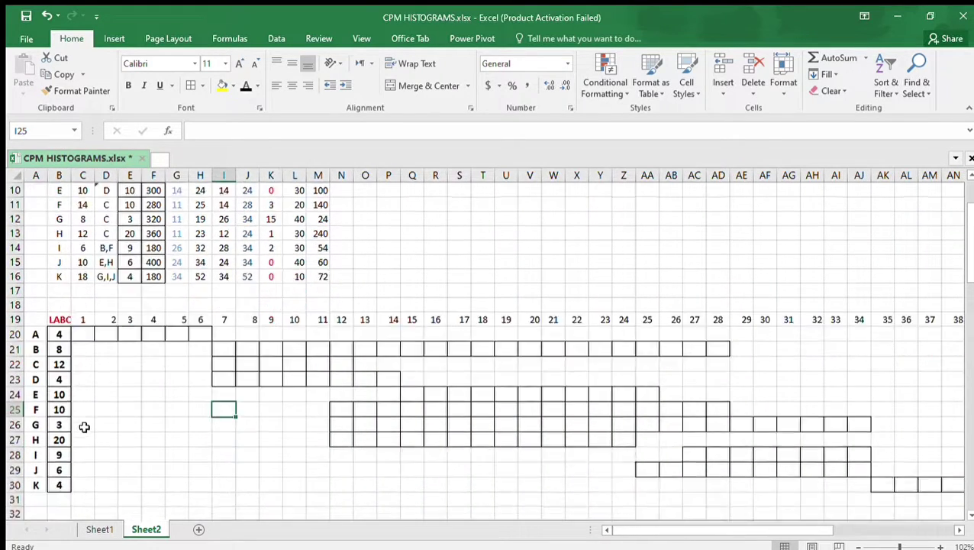
scroll(84, 427, "down", 2)
scroll(84, 412, "down", 1)
scroll(87, 393, "up", 2)
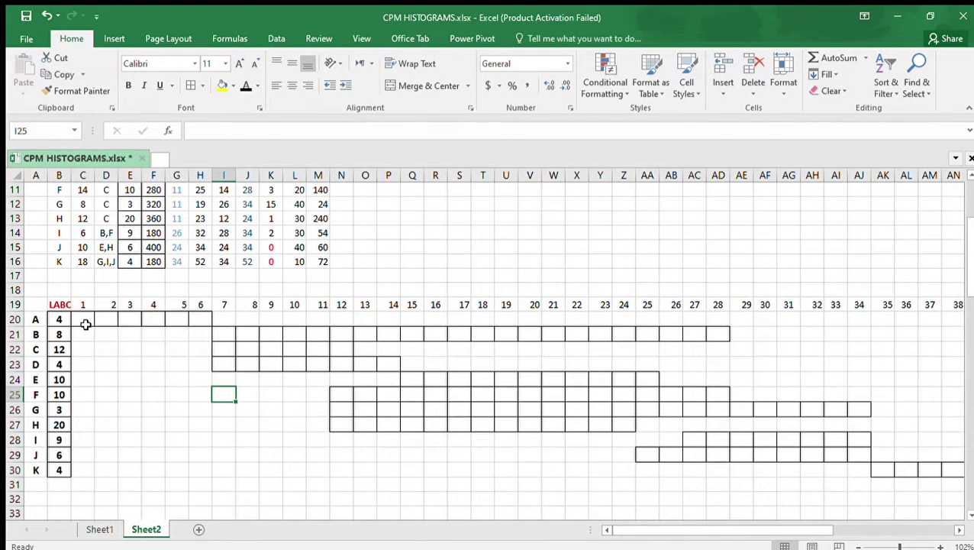
Insert a blank column before the activity letters, ahead of column A
left_click(82, 320)
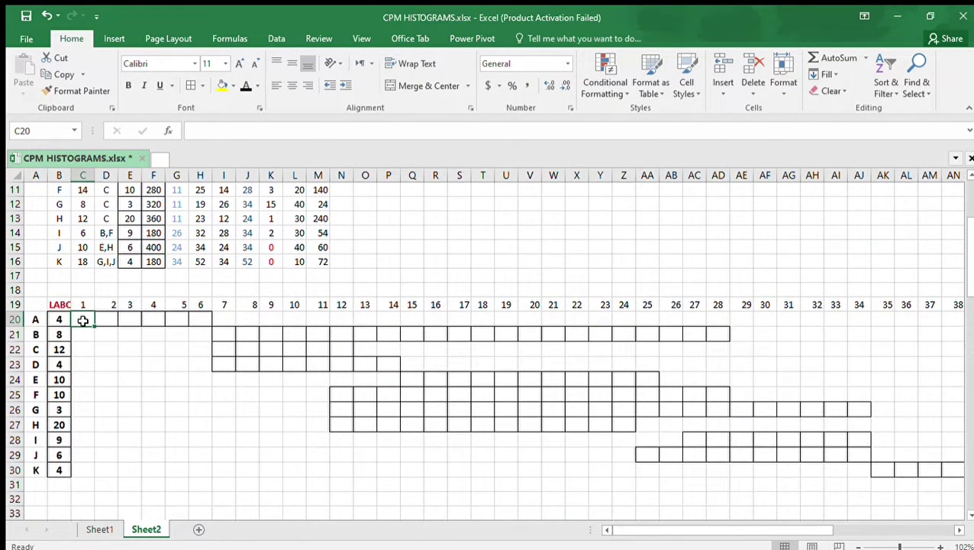
left_click(36, 305)
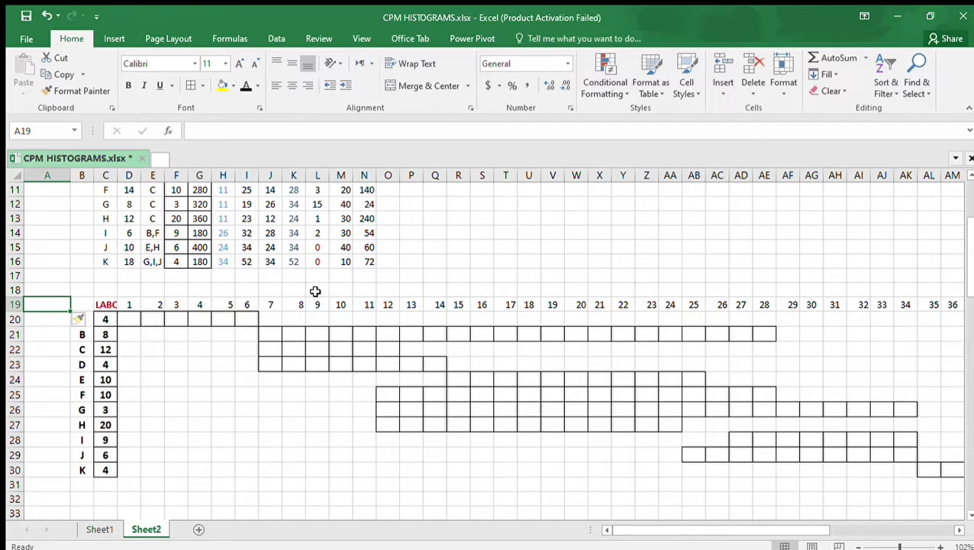
left_click(128, 334)
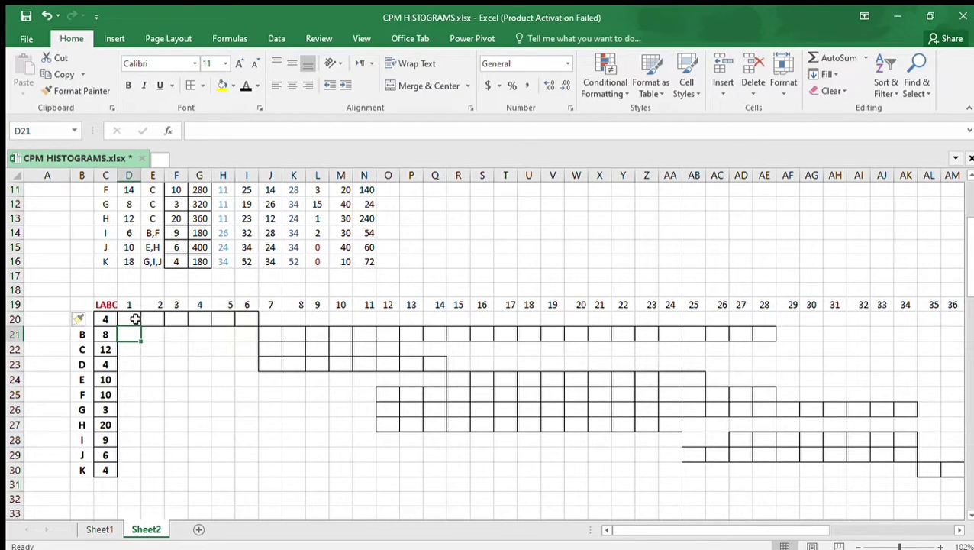
Copy the DURATION column with its header from D5:D16 and paste it beside the activity letters, starting at A19
scroll(134, 319, "up", 3)
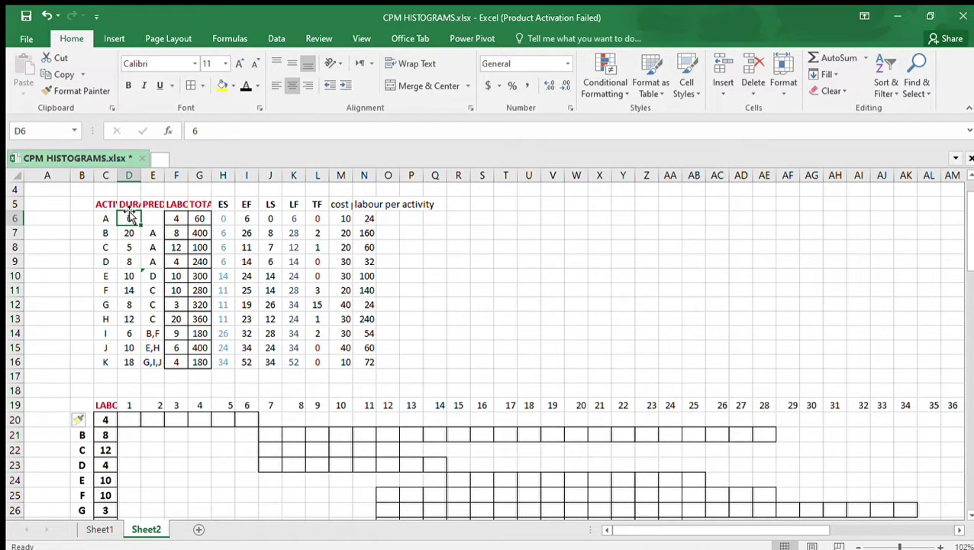
left_click_drag(127, 200, 130, 359)
key("ctrl+c")
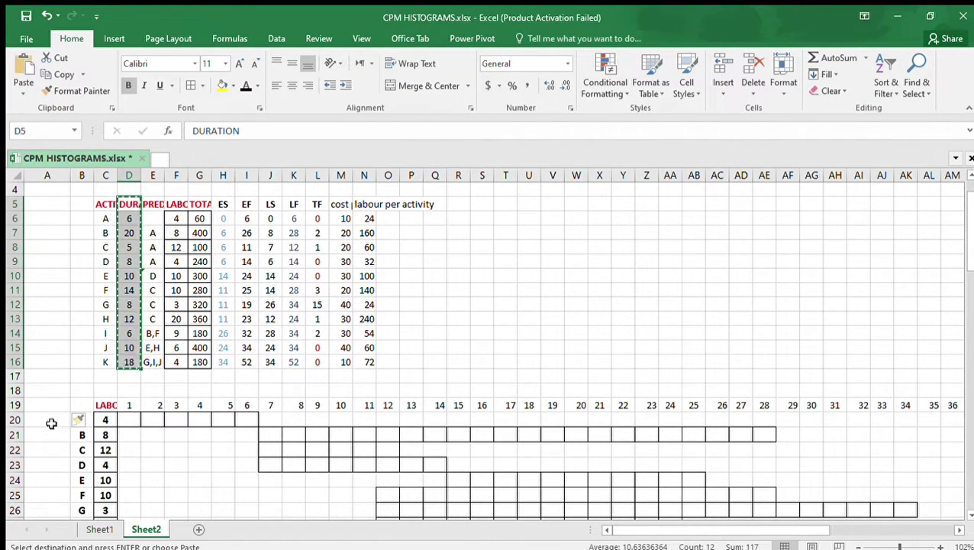
left_click(42, 404)
key("ctrl+v")
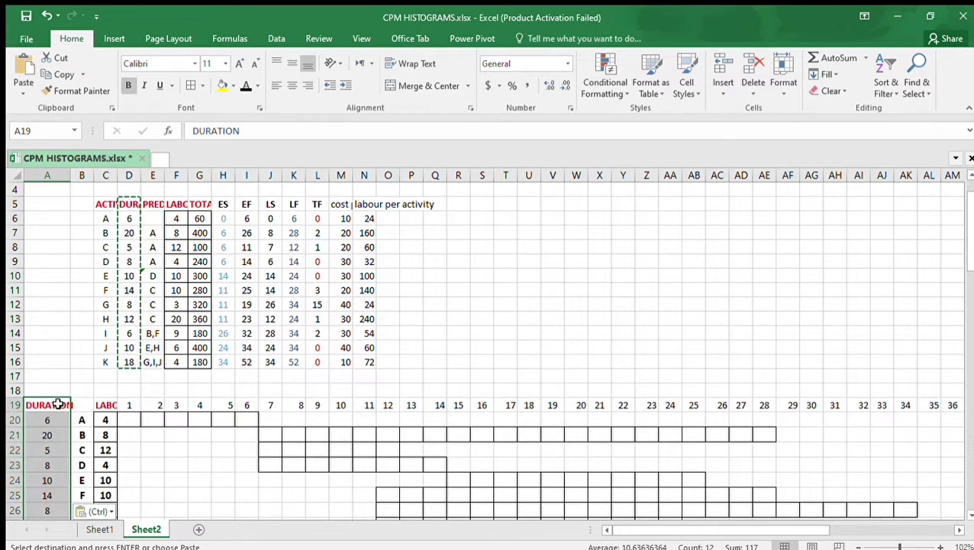
scroll(54, 397, "down", 2)
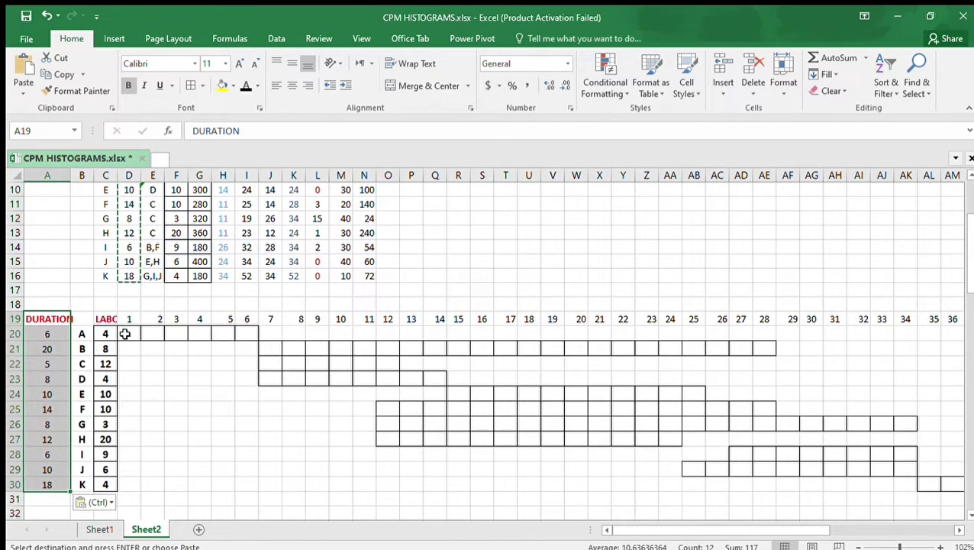
left_click(80, 335)
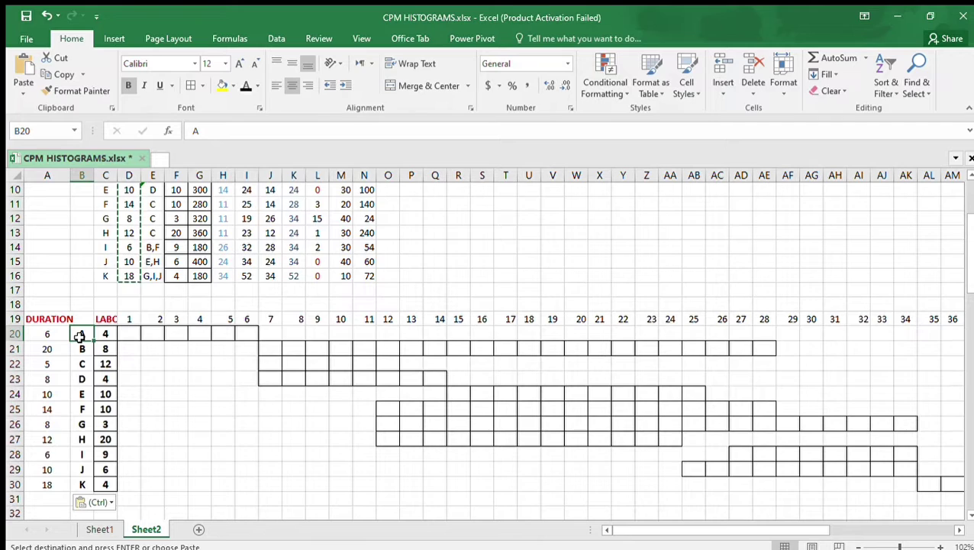
key("Escape")
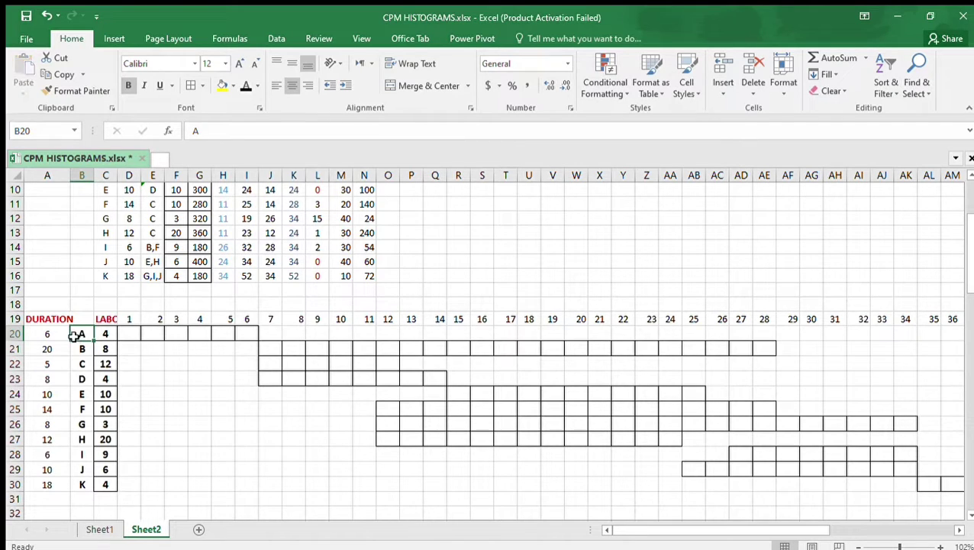
Count through activity A's bordered day cells D20 to I20 against its duration
left_click(127, 336)
left_click(151, 334)
left_click(180, 334)
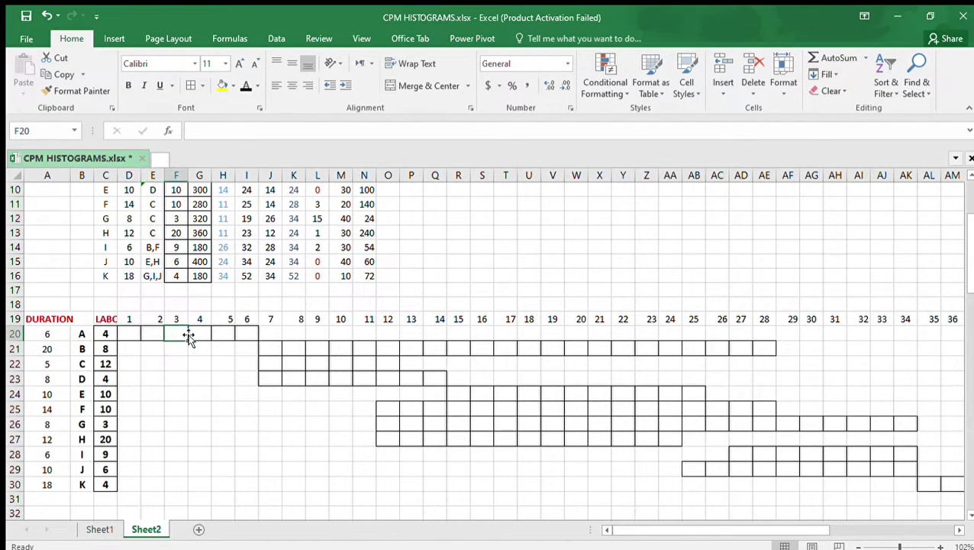
left_click(200, 334)
left_click(221, 333)
left_click(242, 333)
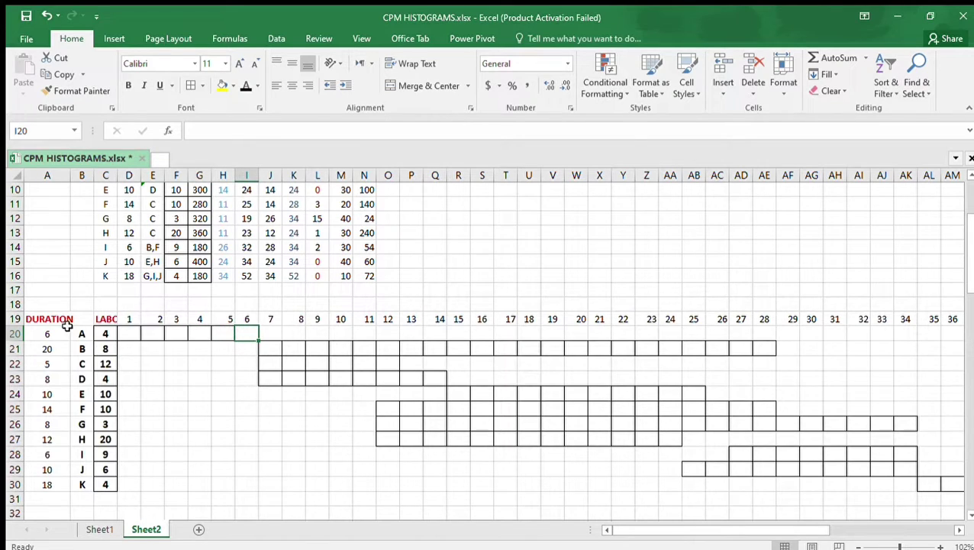
Copy activity A's labour value 4 from C20 into each cell for days 1 to 6, D20 to I20
left_click(107, 333)
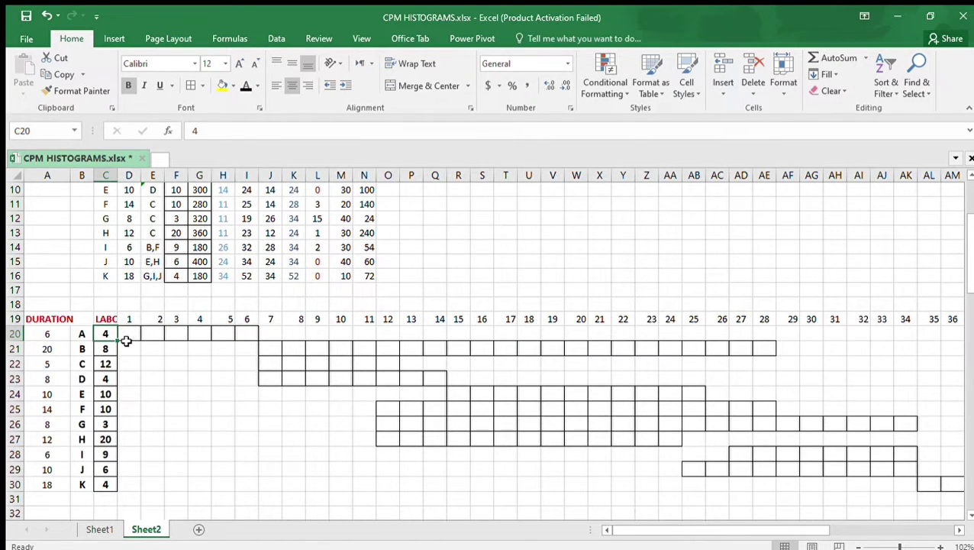
key("ctrl+c")
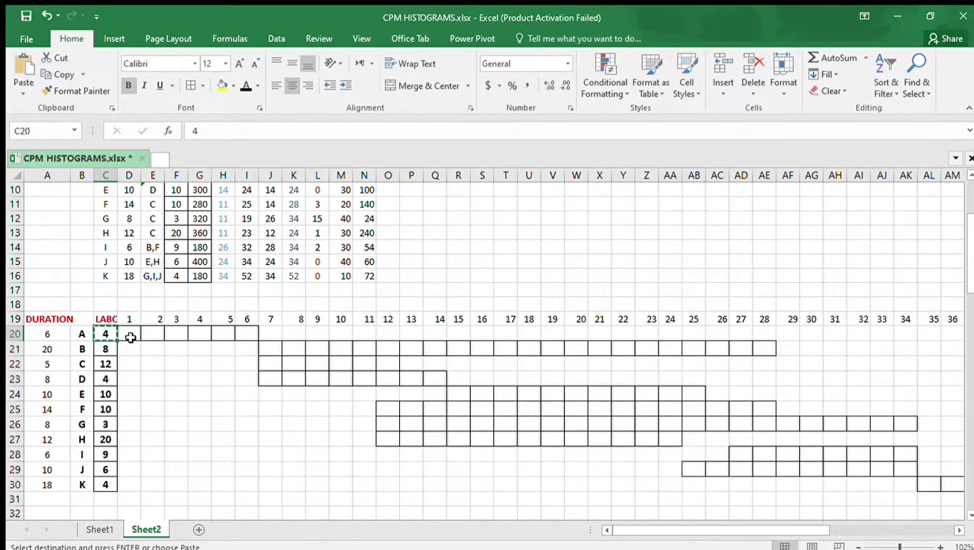
left_click(130, 334)
key("ctrl+v")
left_click(144, 334)
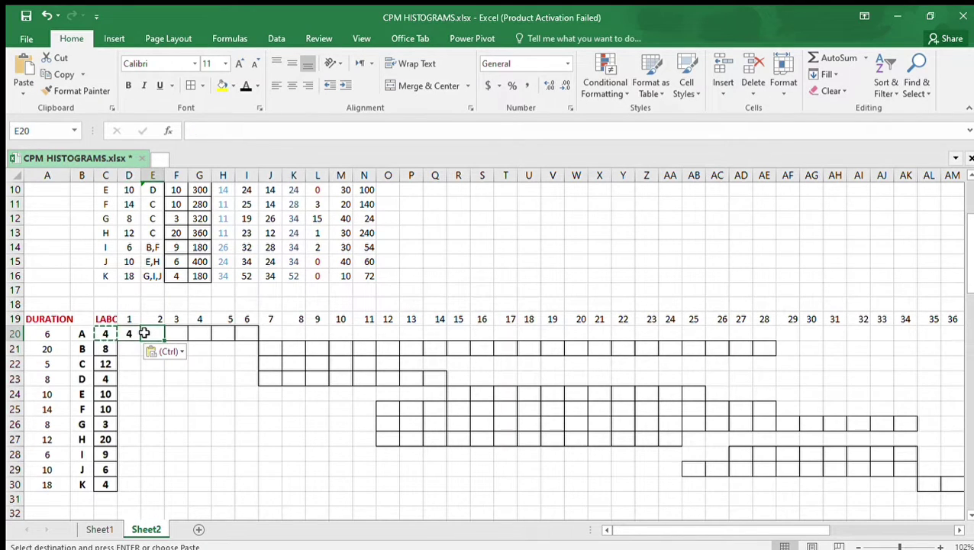
key("ctrl+v")
left_click(177, 334)
key("ctrl+v")
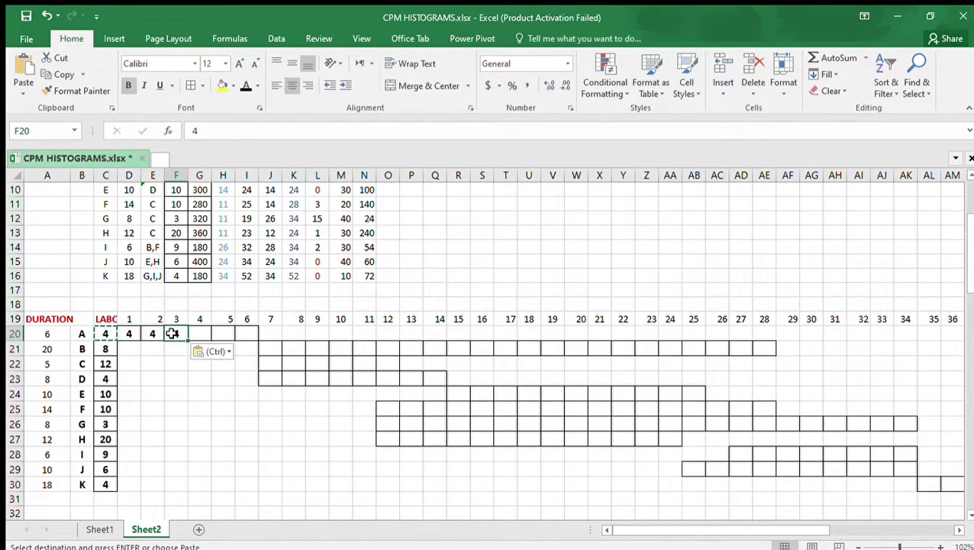
left_click(197, 333)
key("ctrl+v")
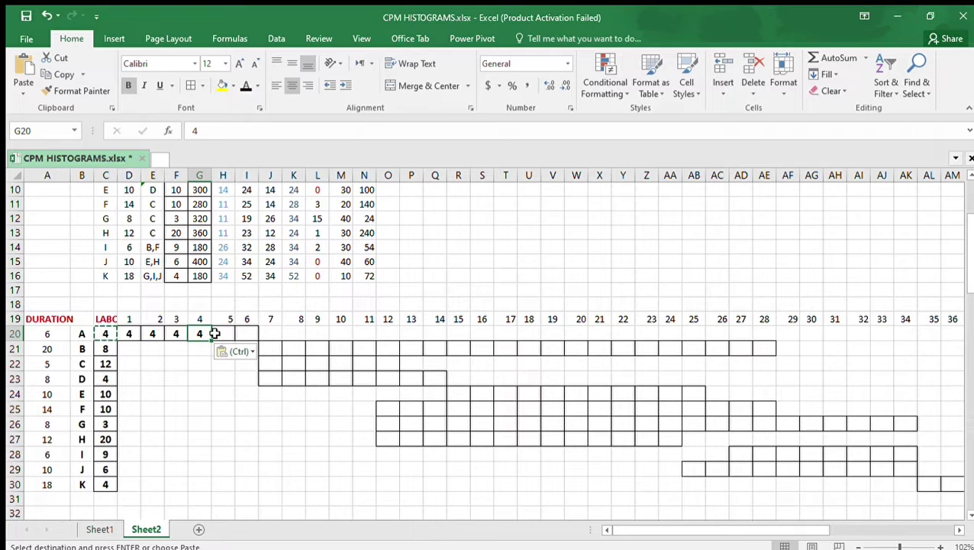
left_click(215, 334)
key("ctrl+v")
left_click(237, 334)
key("ctrl+v")
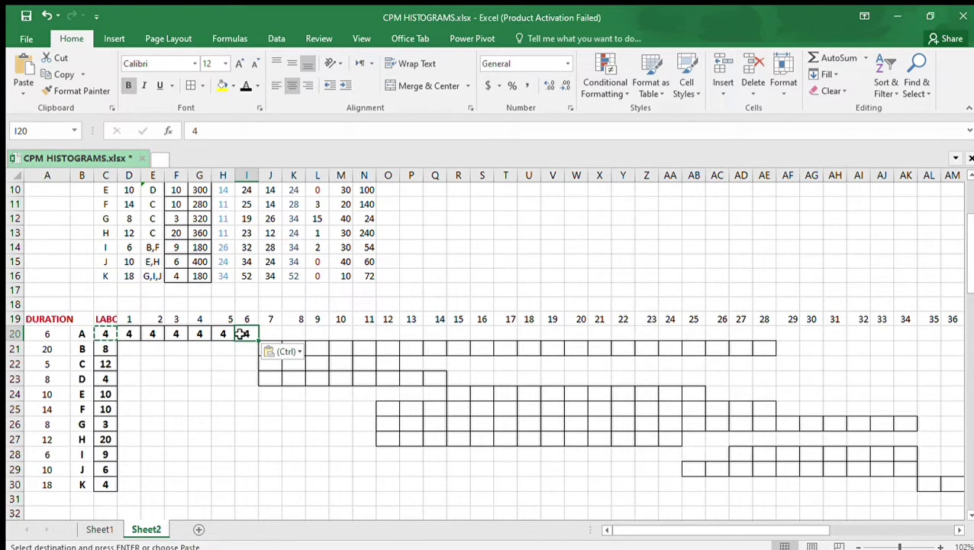
left_click(201, 349)
key("Escape")
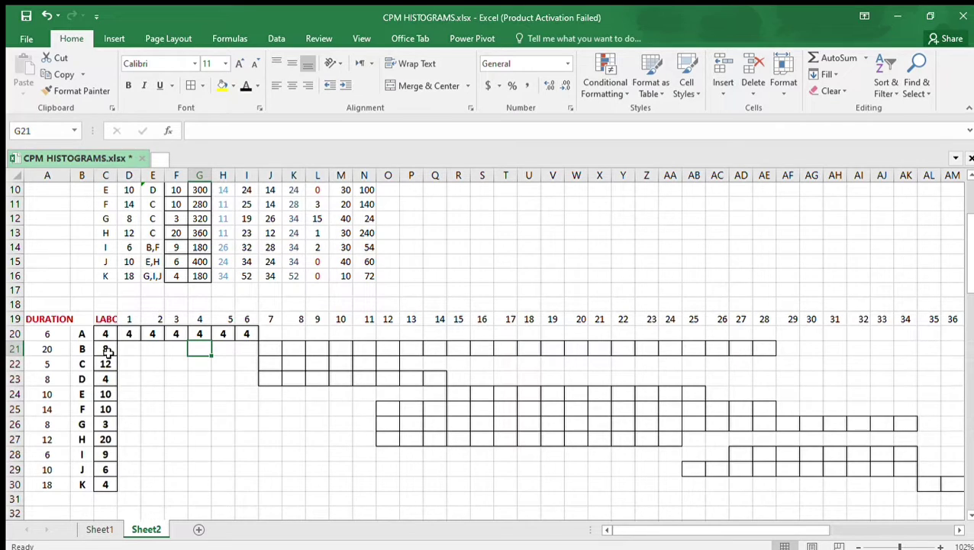
Check activity B's labour value in C21 and duration in A21 against its bordered day cells J21 to AE21
left_click(129, 347)
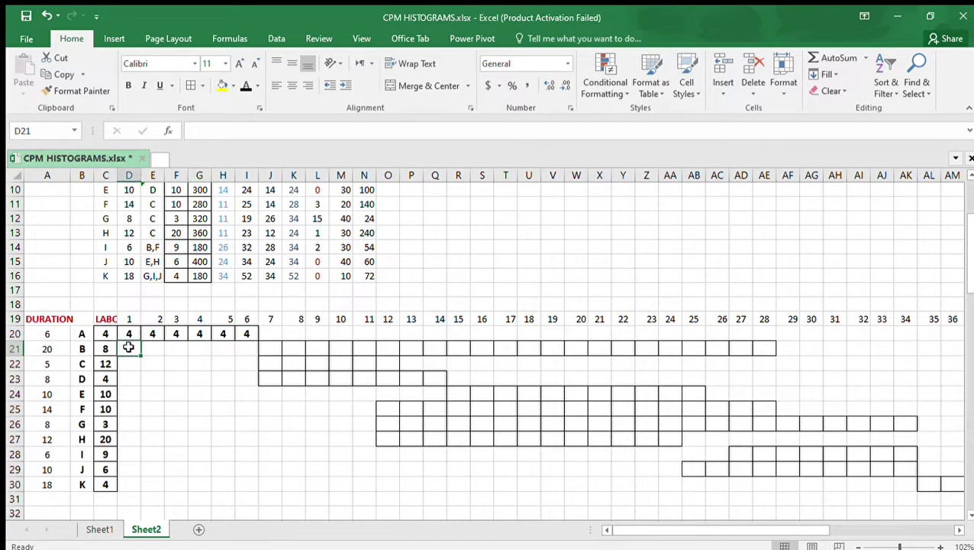
left_click(105, 349)
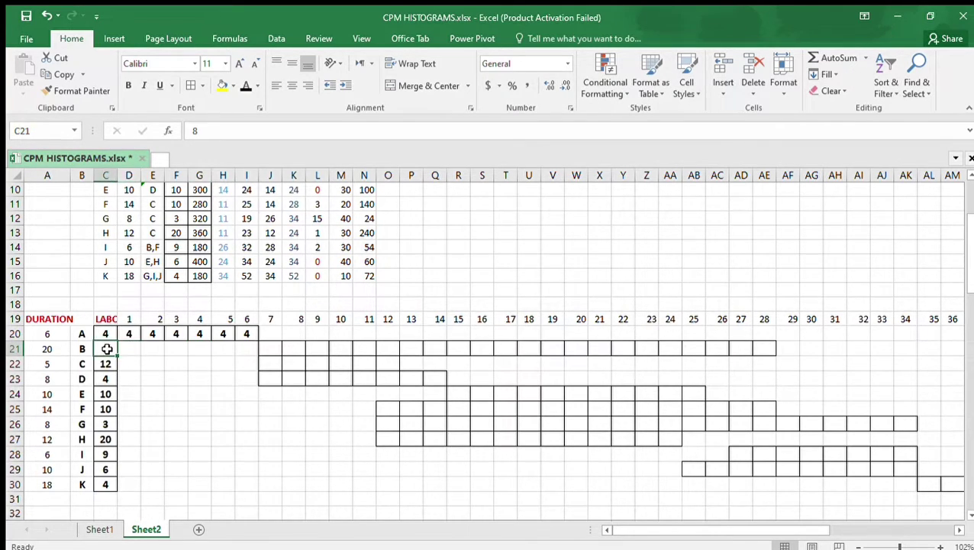
left_click(263, 348)
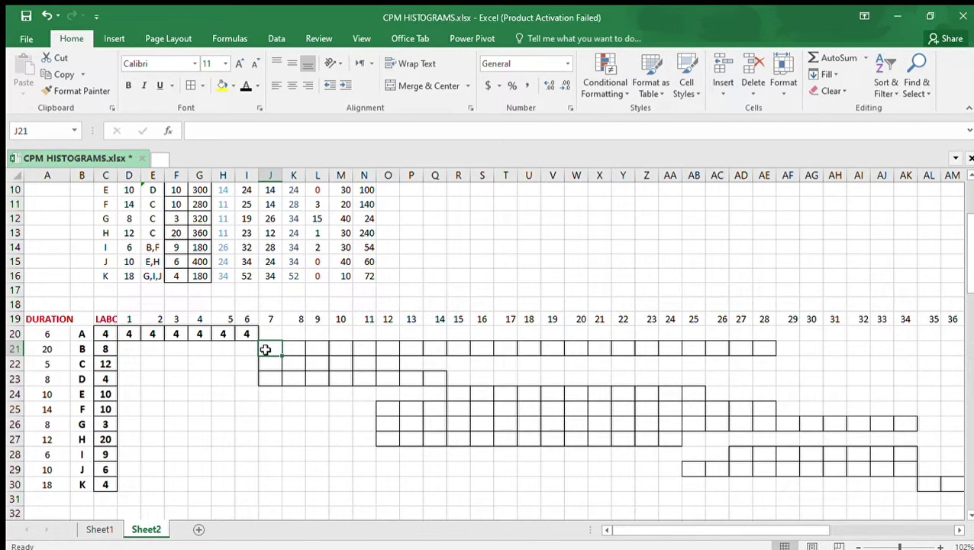
left_click(82, 350)
left_click(41, 349)
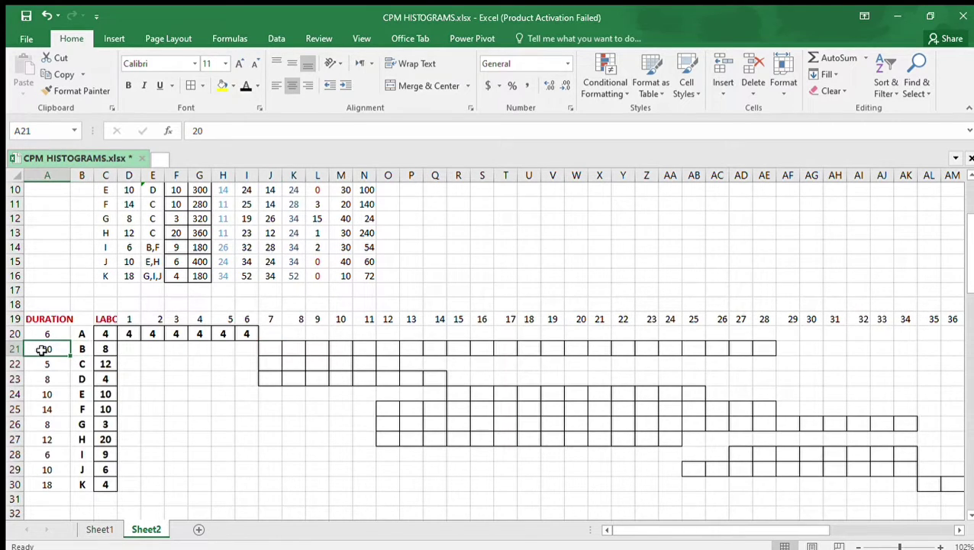
left_click(271, 350)
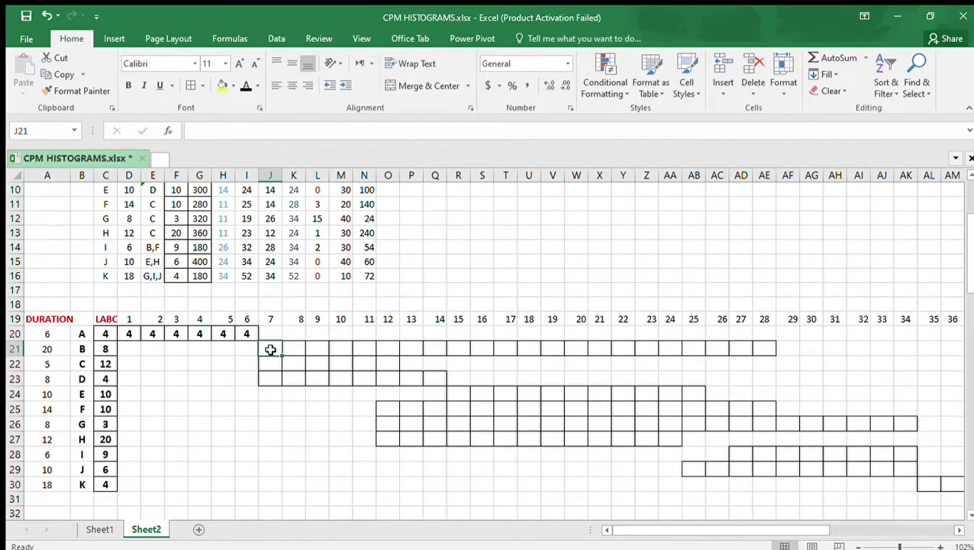
left_click(771, 348)
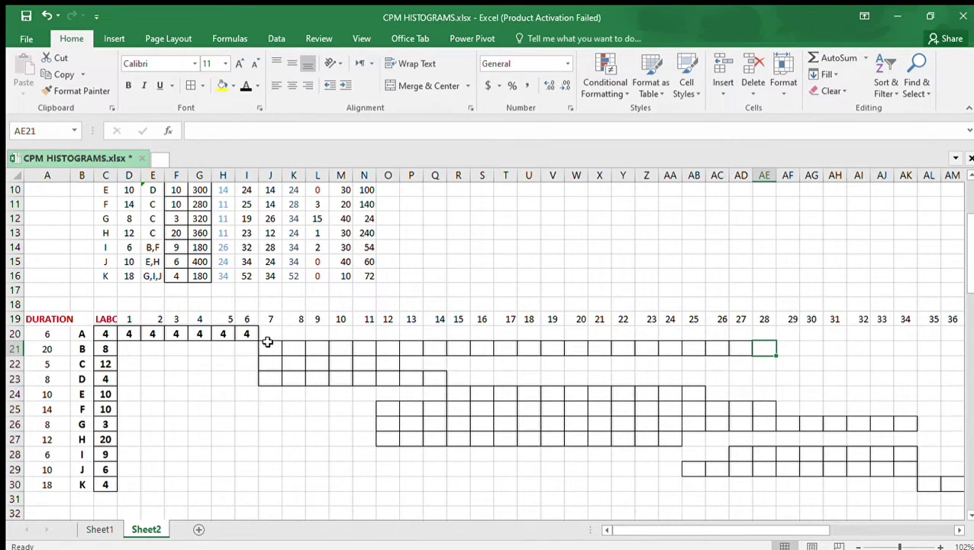
left_click(271, 350)
left_click(302, 348)
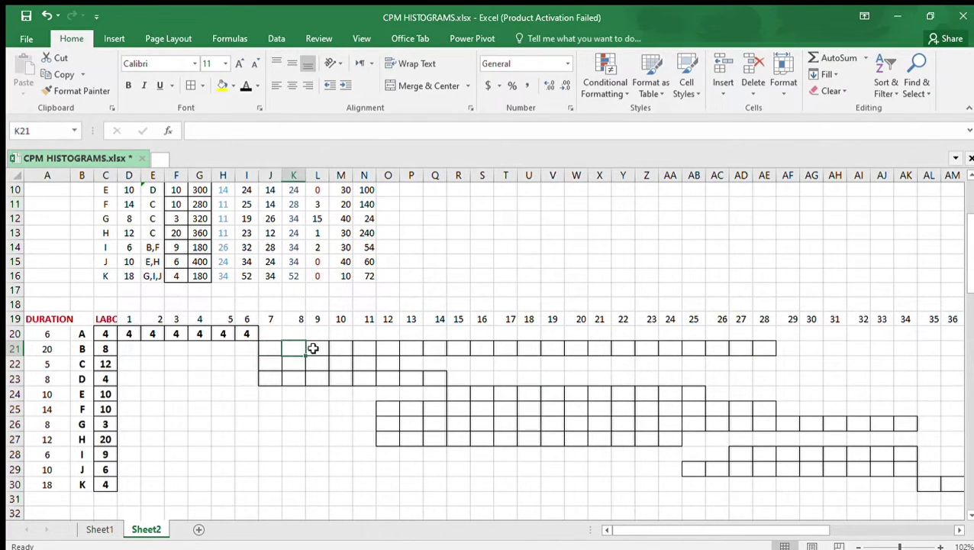
left_click(323, 348)
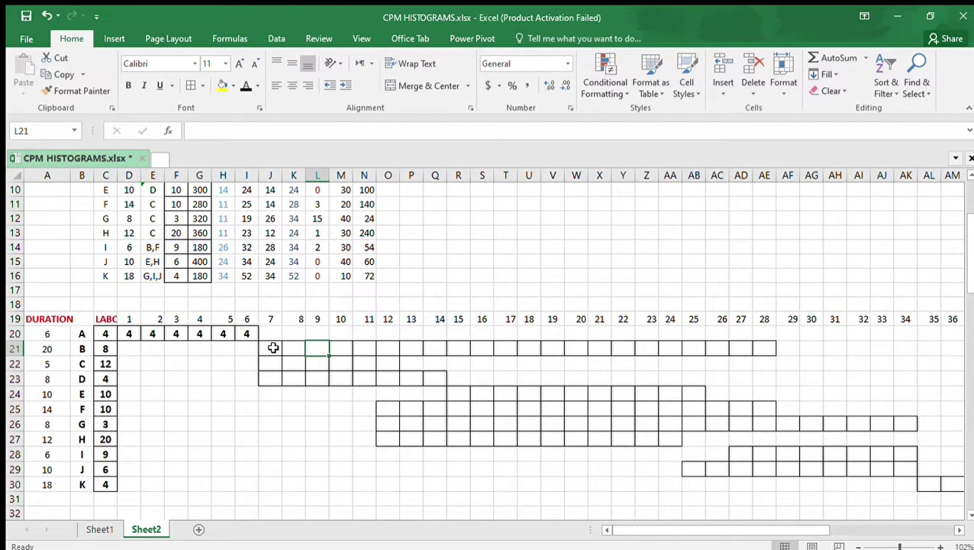
left_click(723, 349)
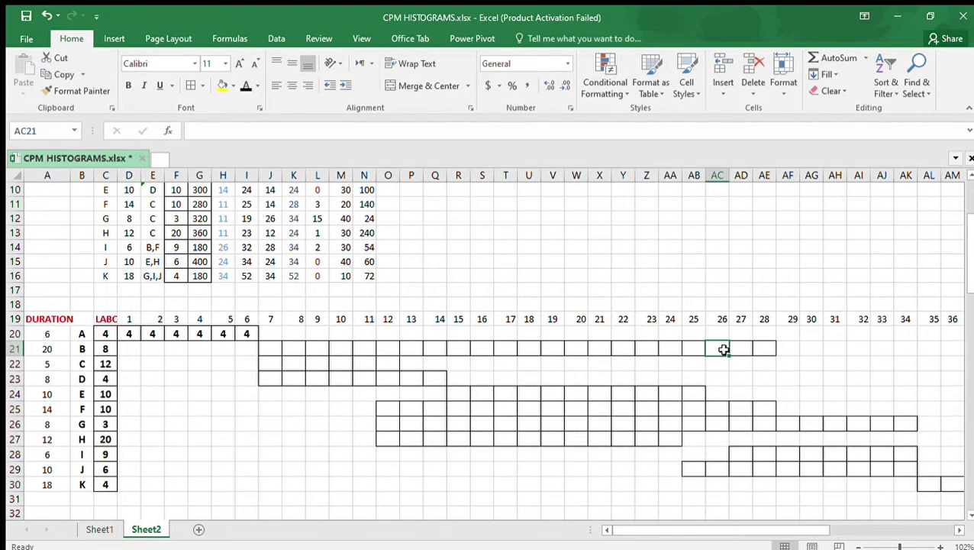
left_click(105, 348)
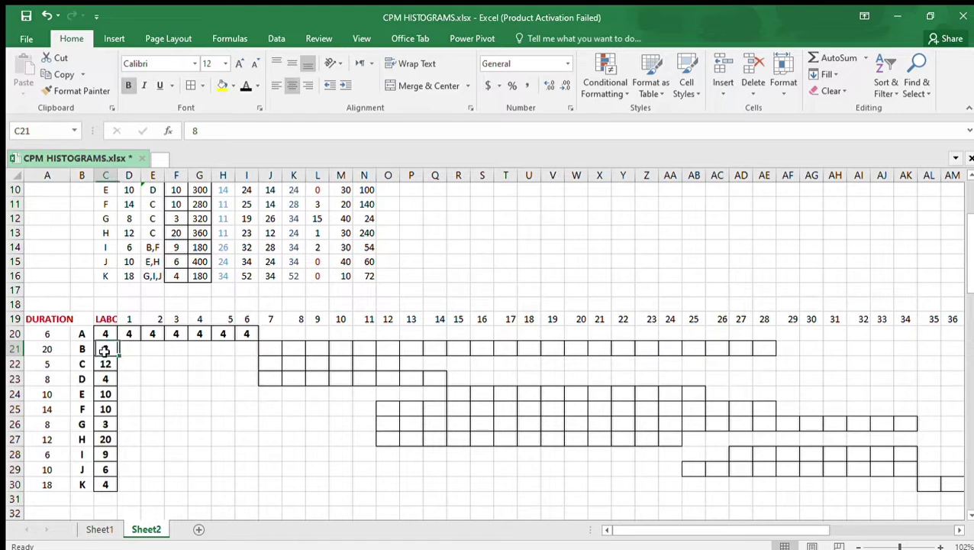
Enter activity B's labour value 8 in each cell for days 7 to 26, J21 to AC21, and check it against the duration
left_click(270, 349)
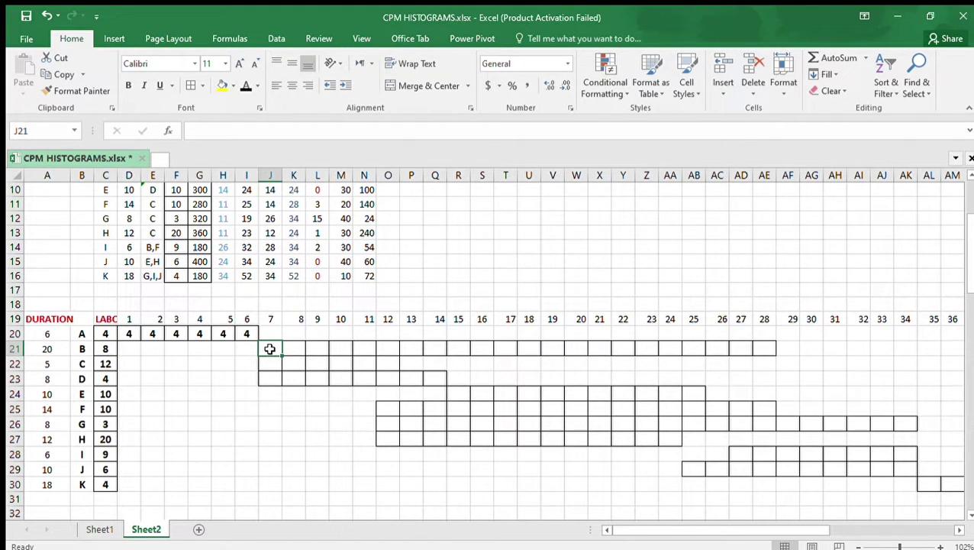
type("8")
key("Tab")
type("8")
key("Tab")
type("8")
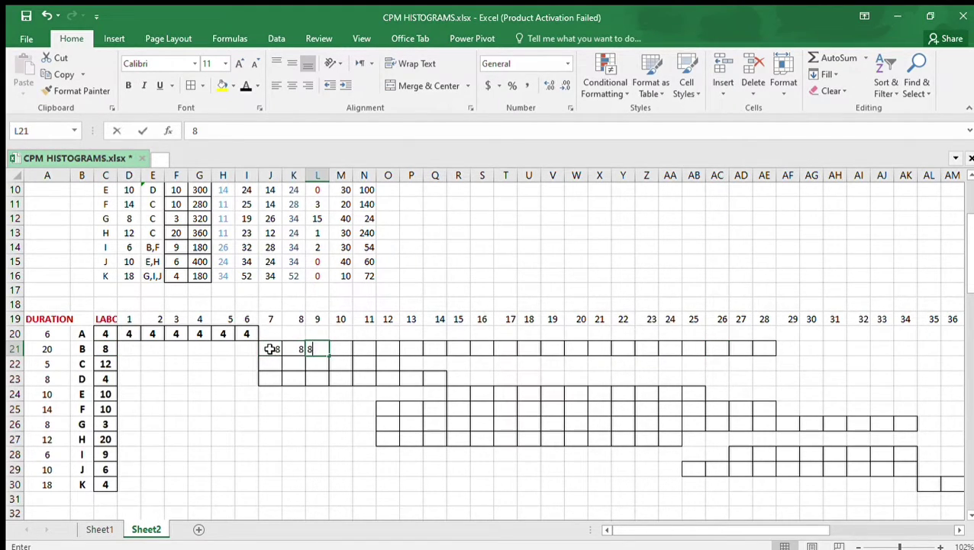
key("Tab")
type("8\t8\t8\t8\t8\t8\t8\t8")
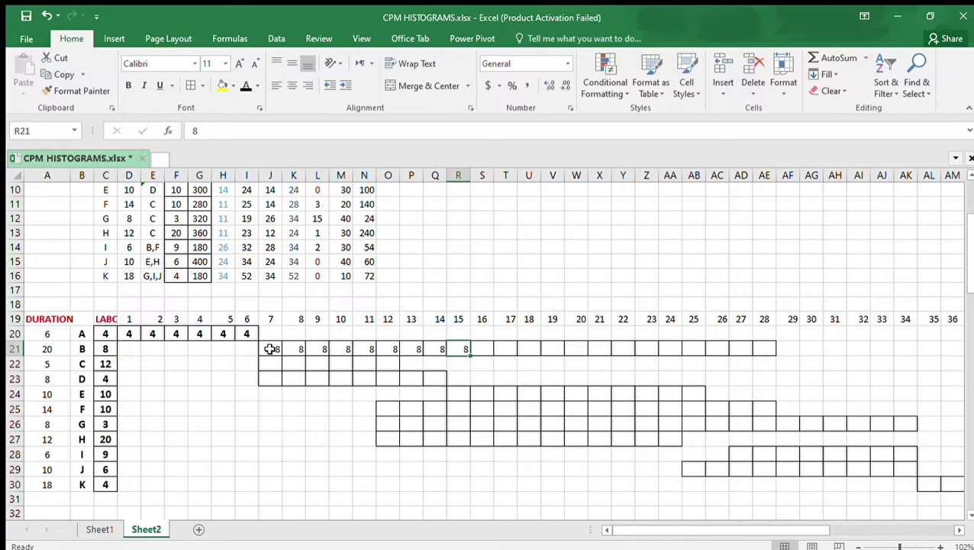
key("ctrl+Return")
type("8\t8\t8\t8\t8\t8\t8\t")
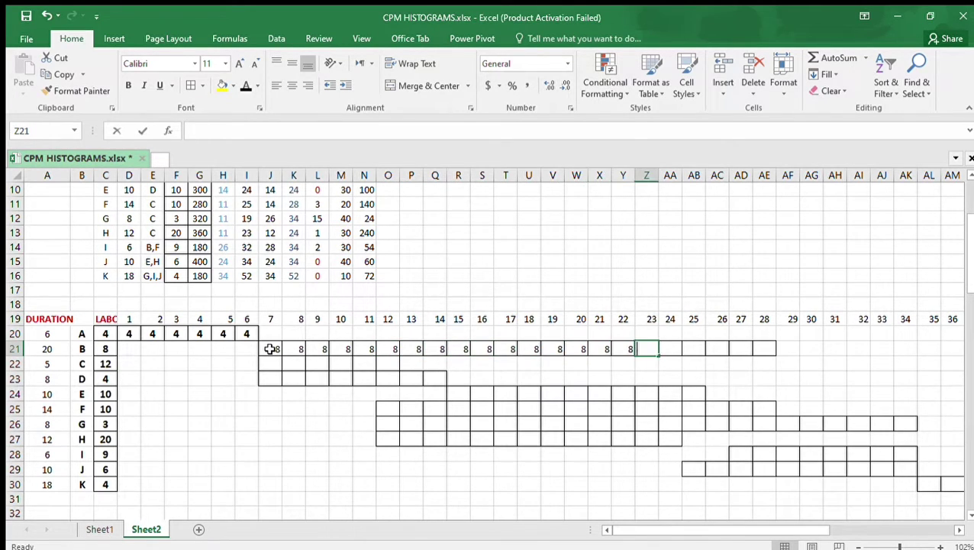
type("8\t8")
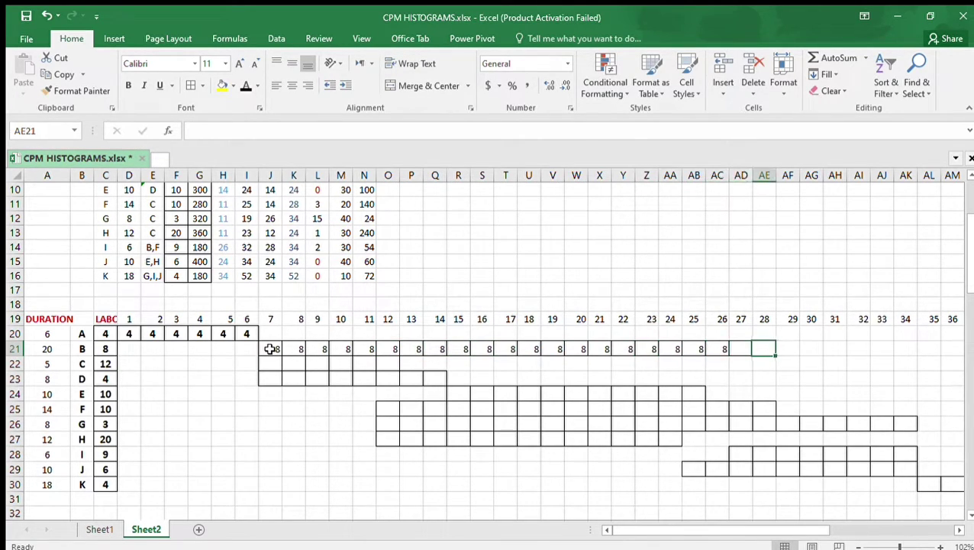
key("Tab")
left_click(746, 349)
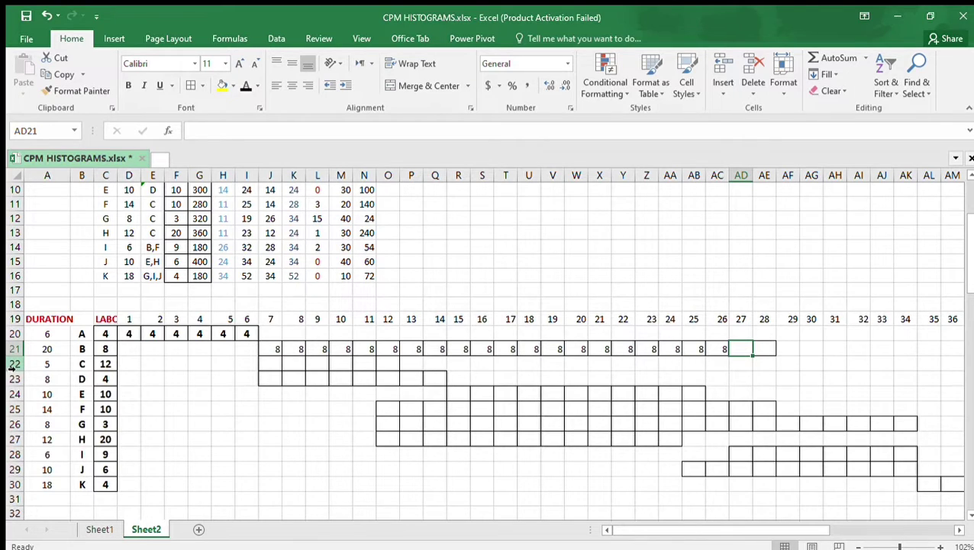
left_click(45, 349)
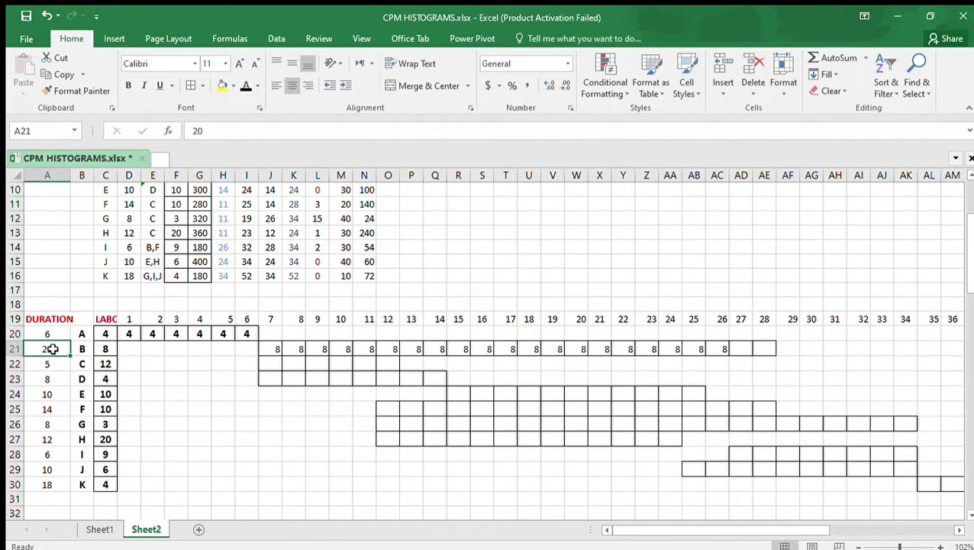
left_click(660, 349)
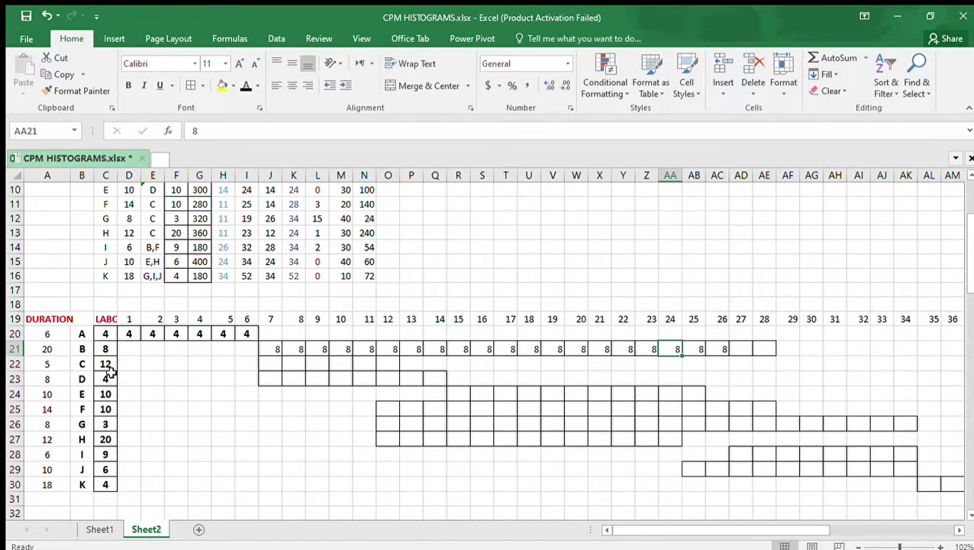
Enter activity C's labour value 12 in each cell for days 7 to 11, J22 to N22
left_click(81, 364)
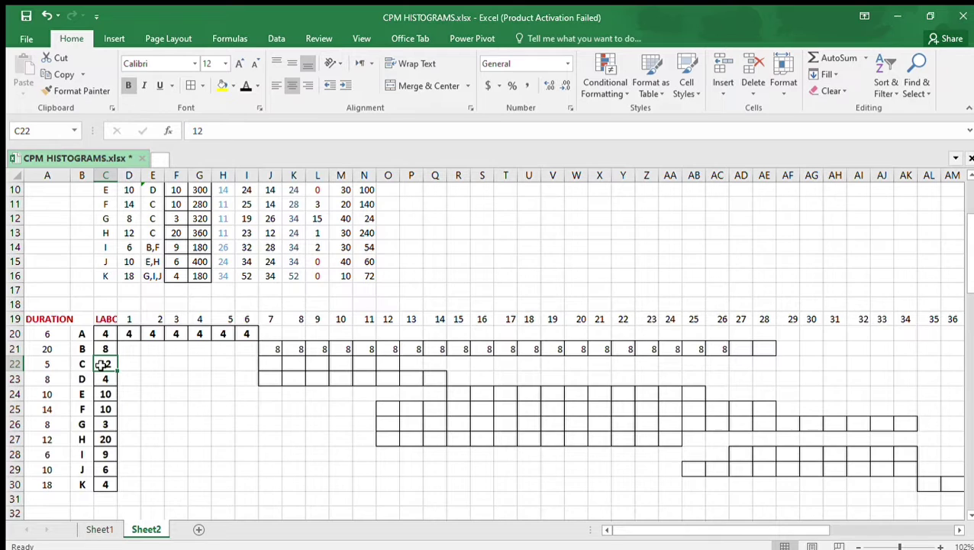
left_click(50, 364)
left_click(270, 364)
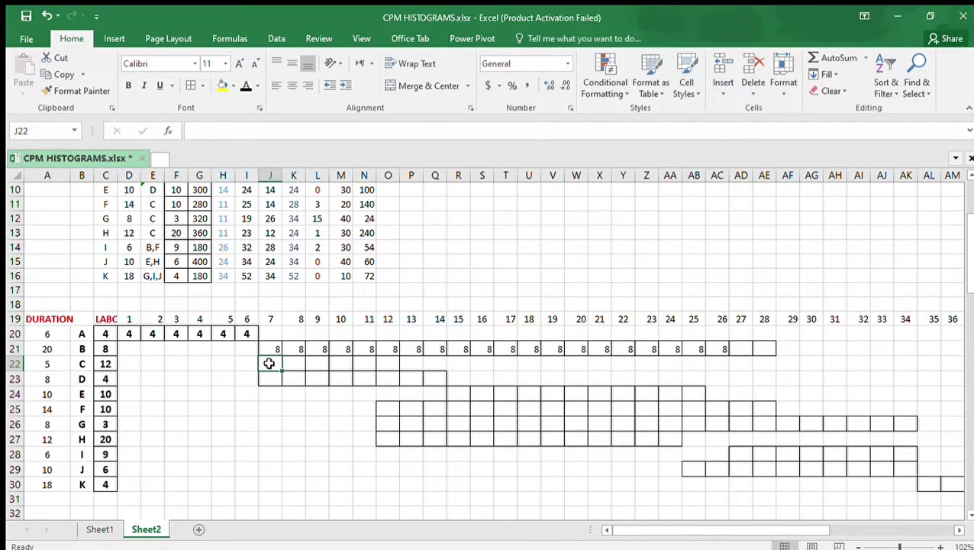
type("12")
key("Tab")
type("12")
key("Tab")
type("12")
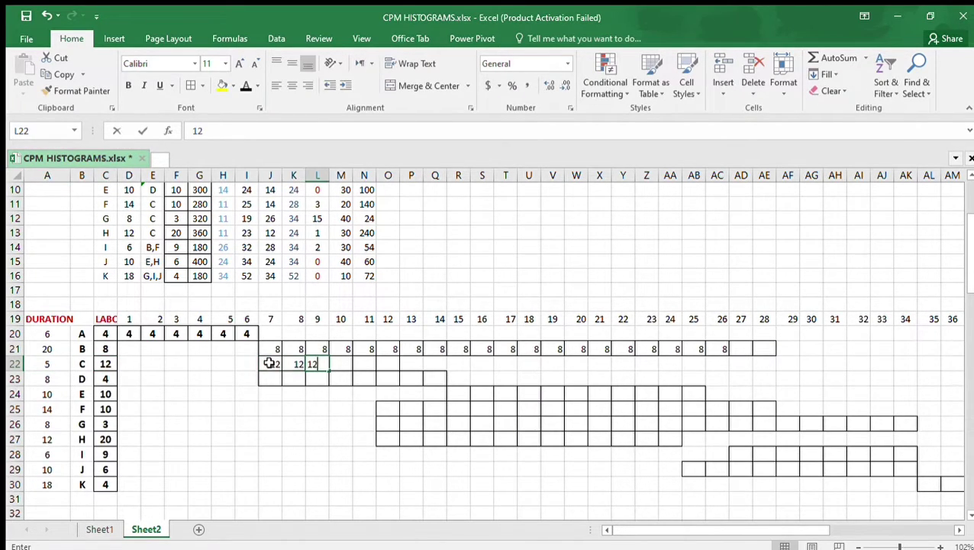
key("Tab")
type("12")
key("Tab")
type("12")
key("Tab")
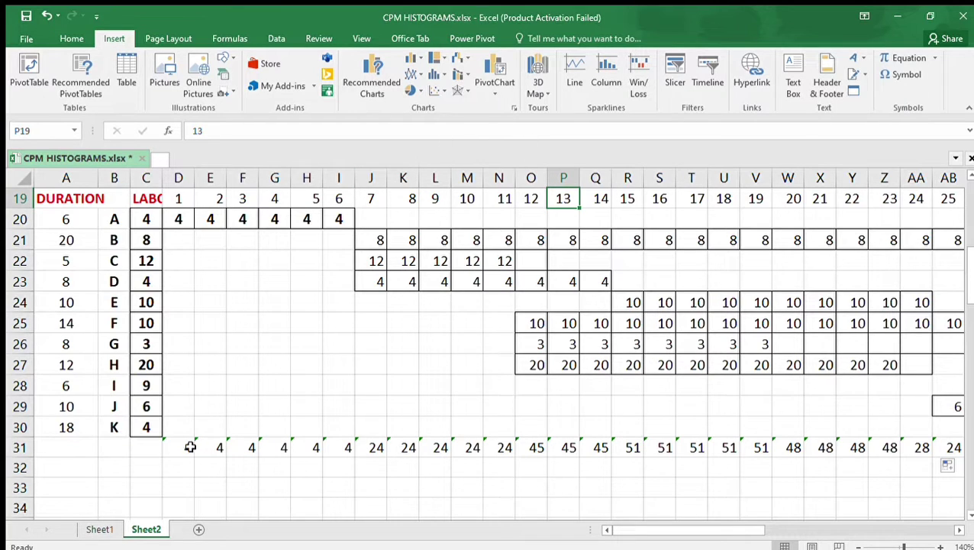
Insert a column chart of the daily labour totals D31 to BC31 and place it above the totals row
left_click_drag(172, 446, 811, 456)
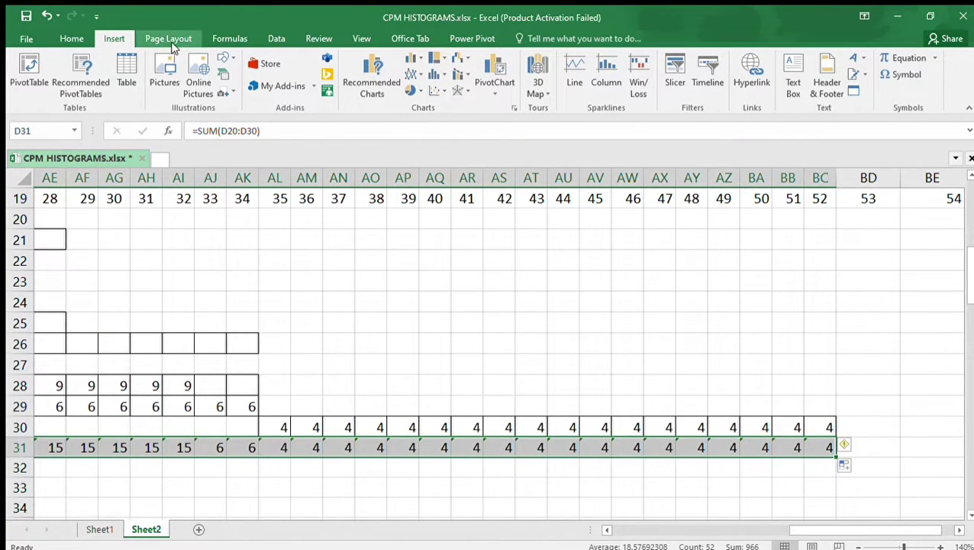
left_click(82, 39)
left_click(109, 38)
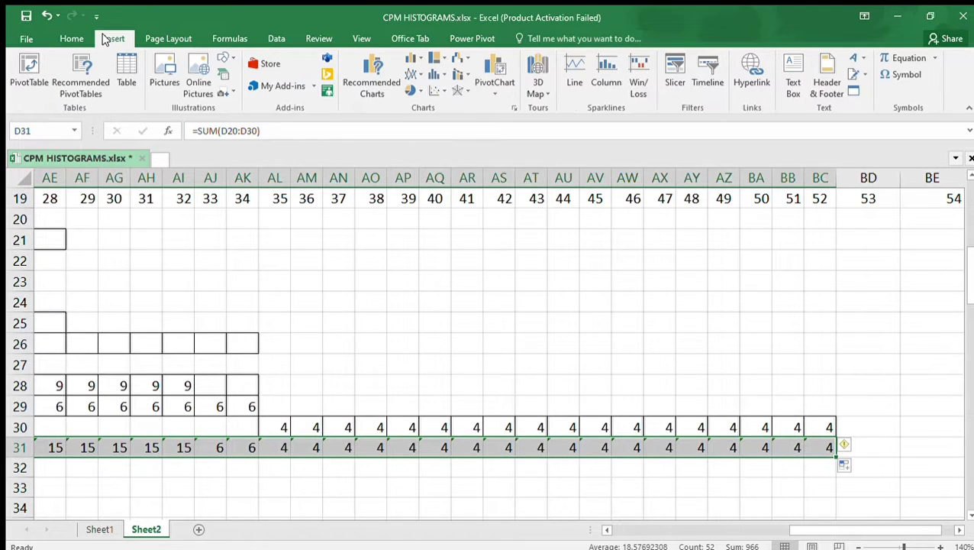
key("alt+F1")
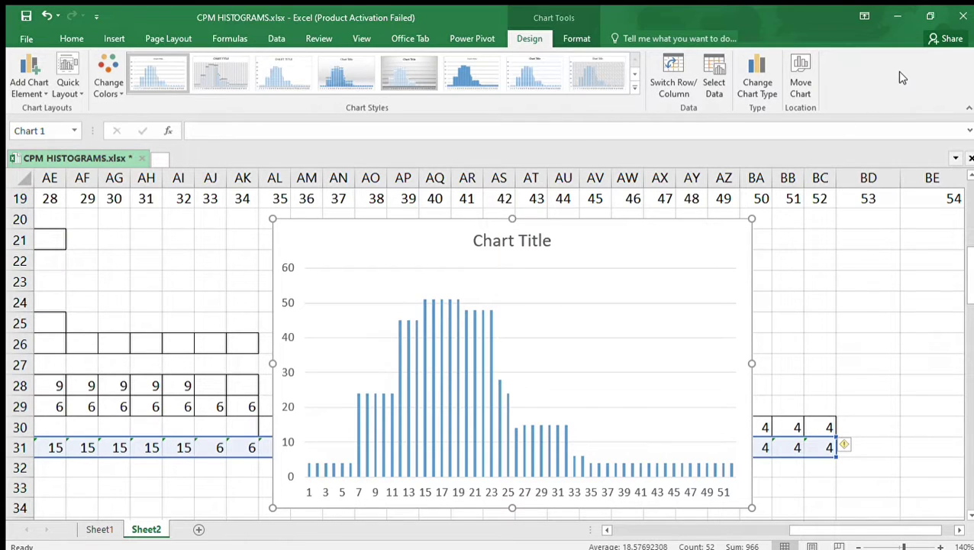
scroll(481, 223, "down", 3)
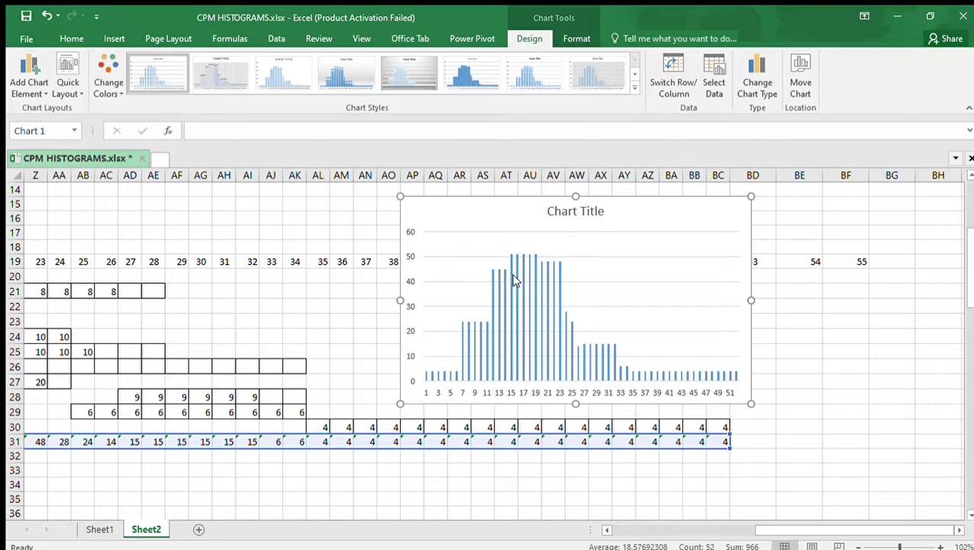
scroll(517, 284, "up", 3)
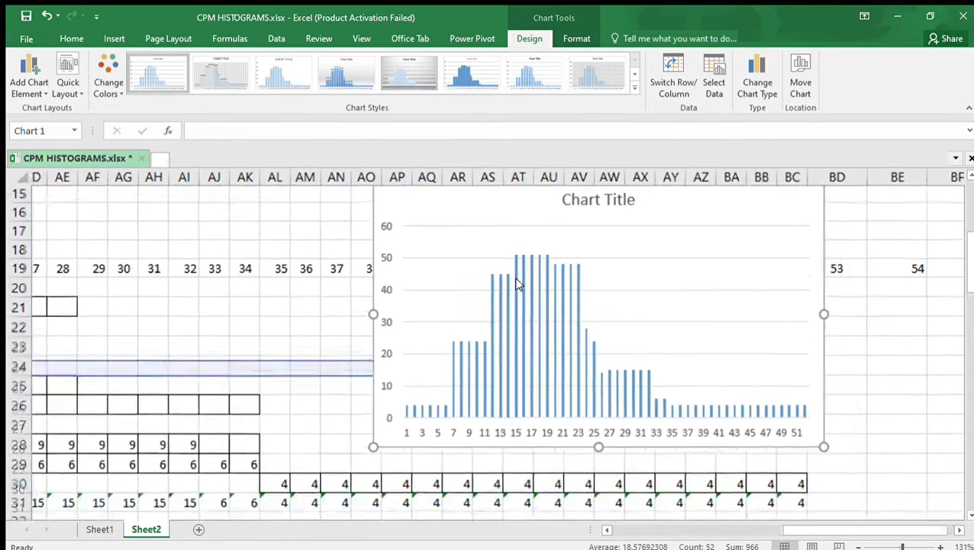
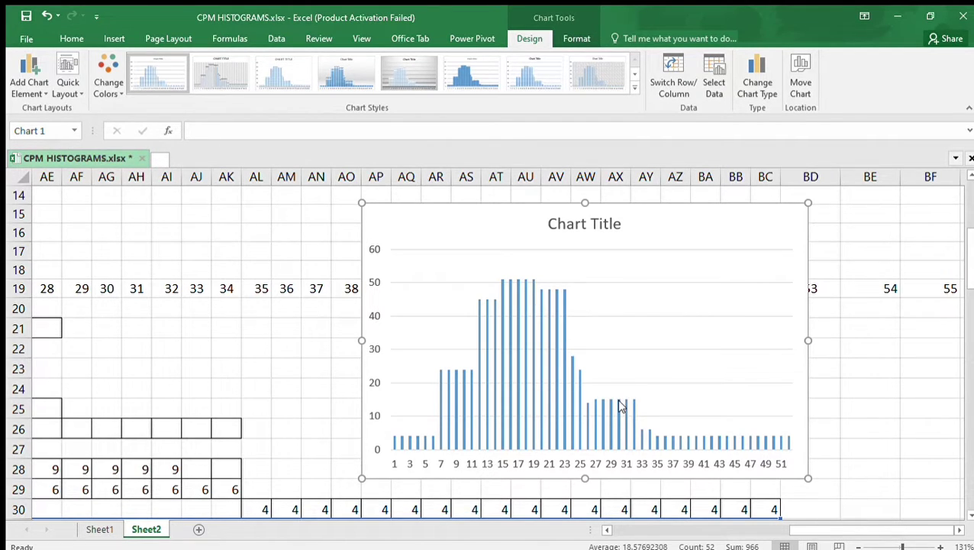
scroll(619, 407, "down", 1)
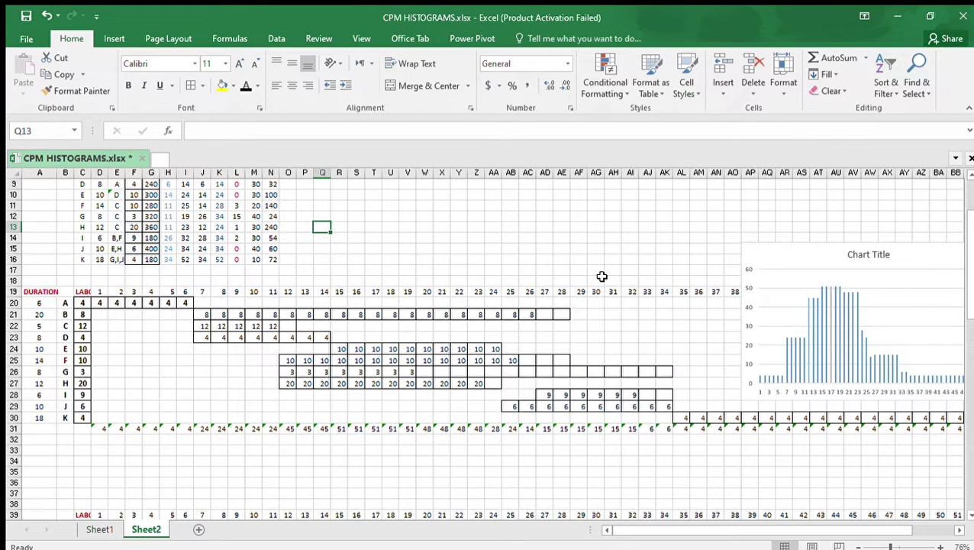
Compare activity F's spare days AC25 to AE25 with its filled days, and clear its labour values for days 17 to 19, T25 to V25
scroll(665, 295, "up", 3)
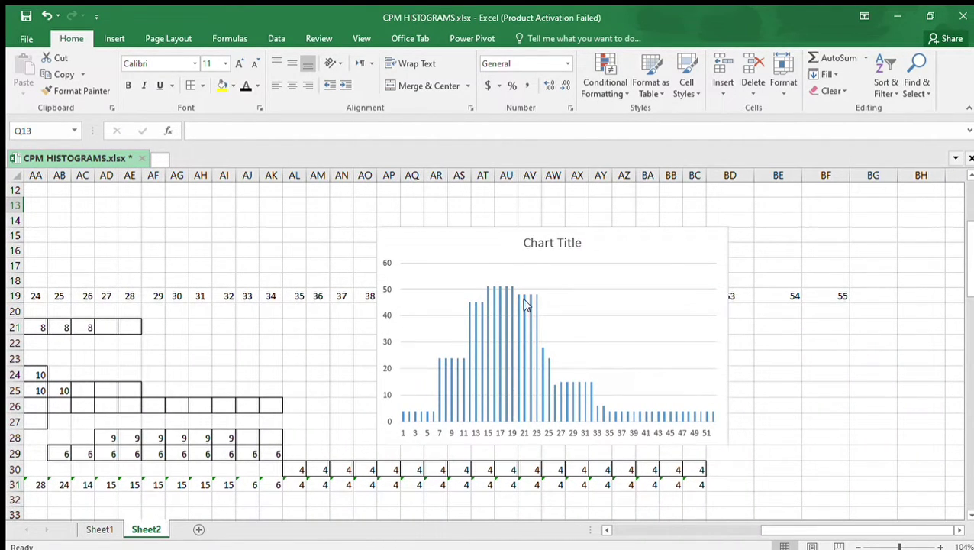
scroll(527, 323, "left", 3)
scroll(526, 323, "down", 1)
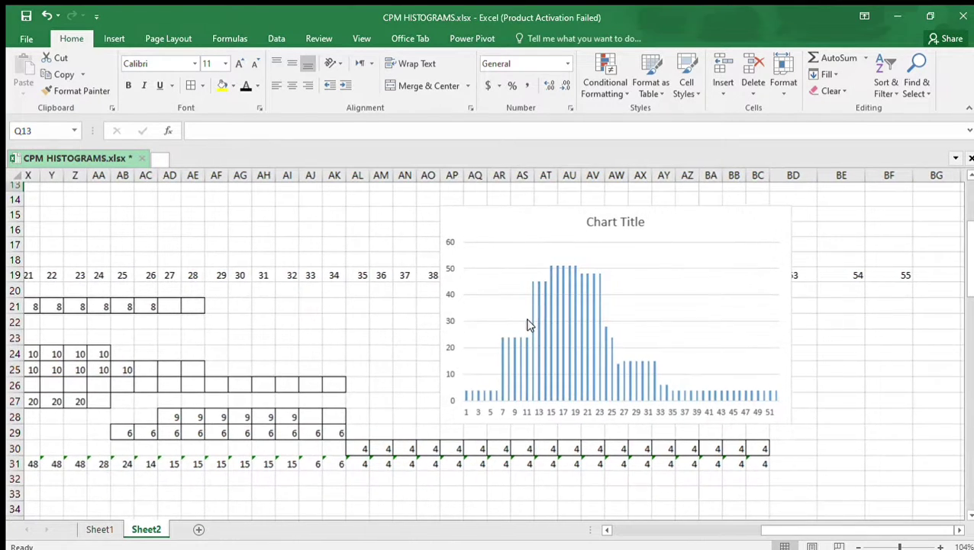
scroll(526, 323, "left", 4)
scroll(382, 344, "down", 1)
left_click_drag(252, 360, 285, 356)
scroll(254, 354, "left", 6)
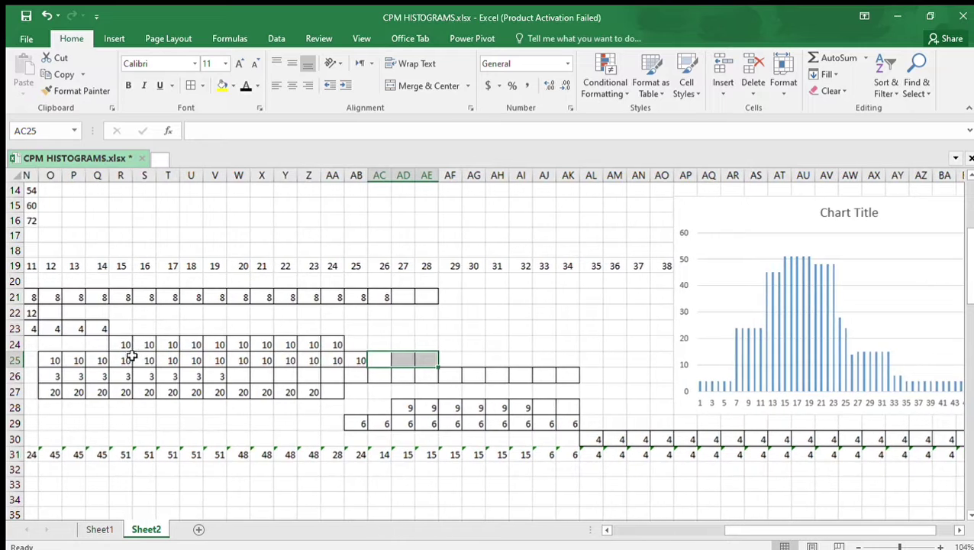
scroll(107, 360, "left", 1)
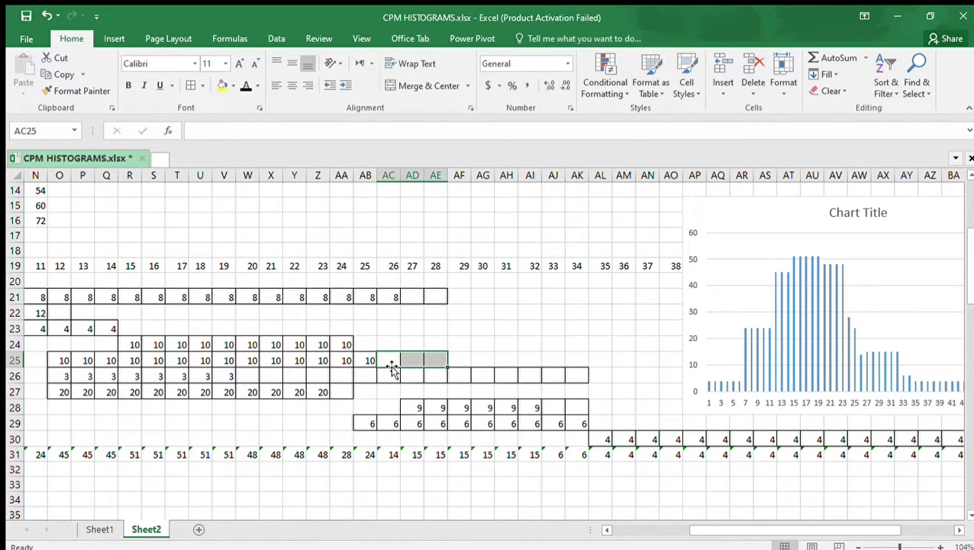
left_click_drag(391, 365, 448, 364)
left_click(176, 359)
left_click_drag(176, 359, 221, 359)
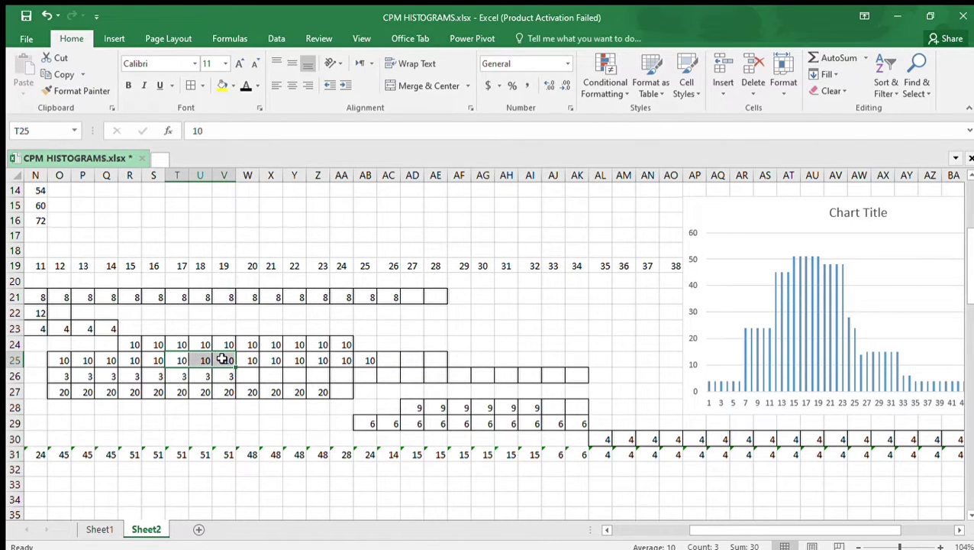
key("Delete")
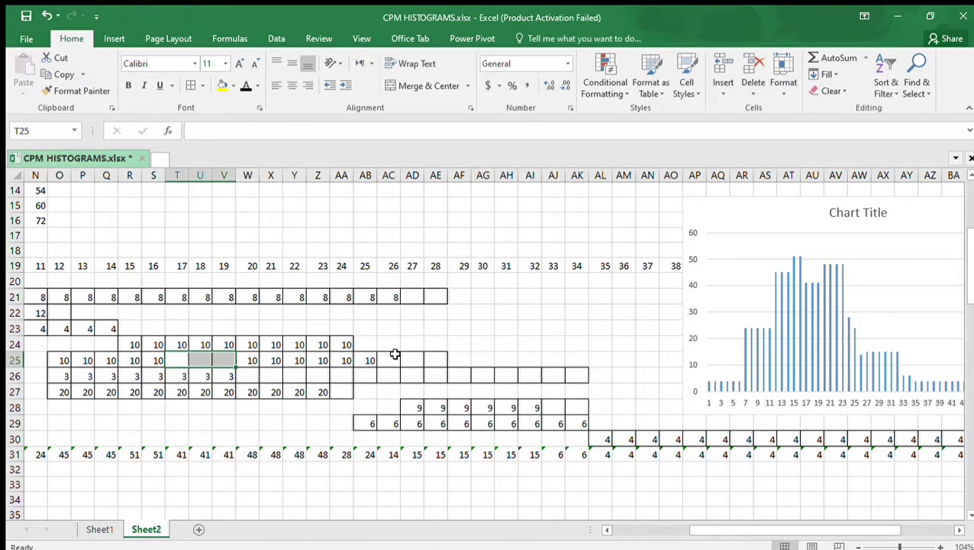
Undo the clearing of activity F's labour values in T25 to V25, and move them to its float days 26 to 28, AC25 to AE25
left_click_drag(394, 358, 434, 360)
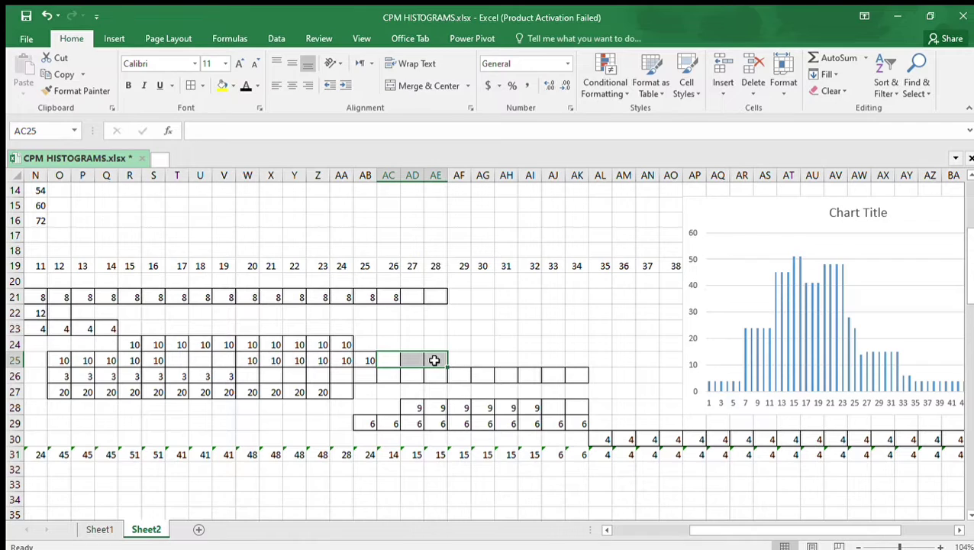
key("ctrl+z")
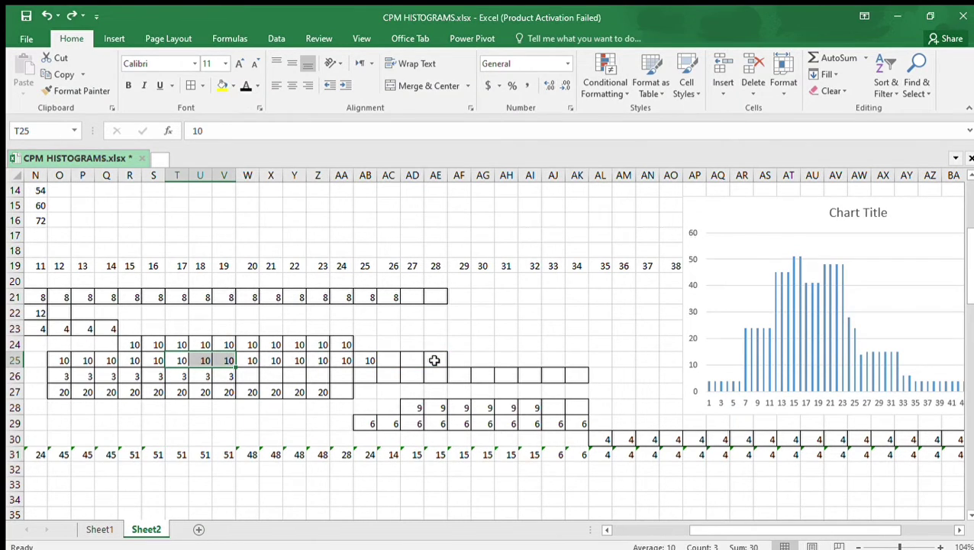
left_click_drag(177, 362, 228, 362)
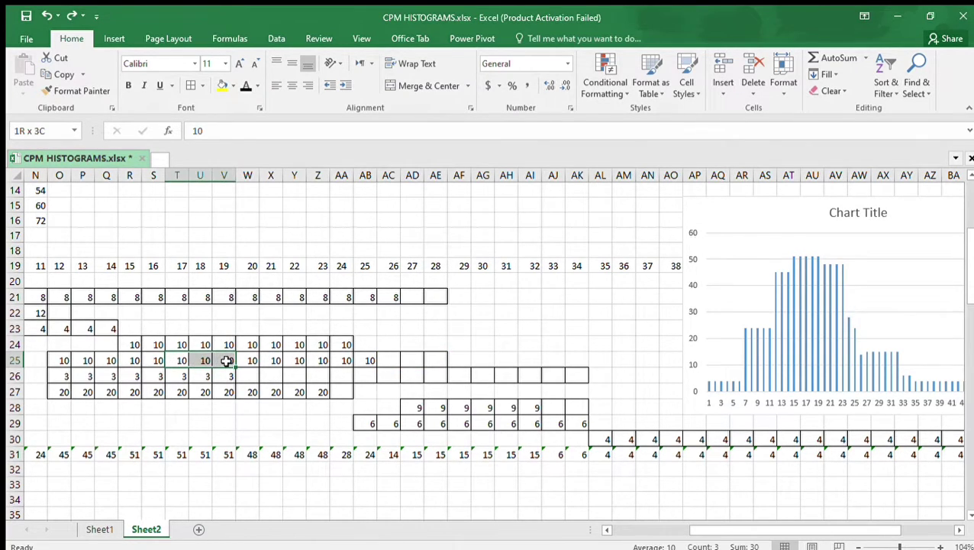
key("ctrl+c")
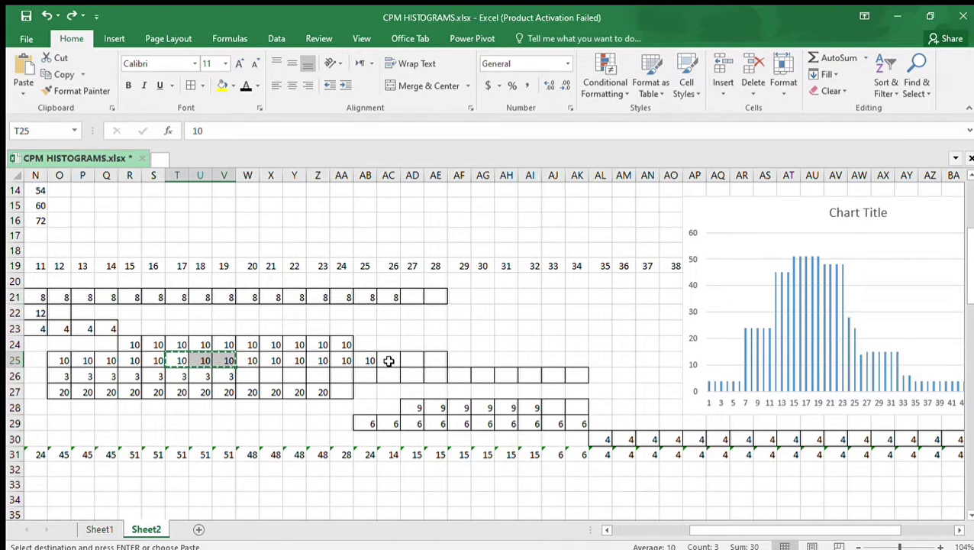
left_click(387, 359)
key("ctrl+v")
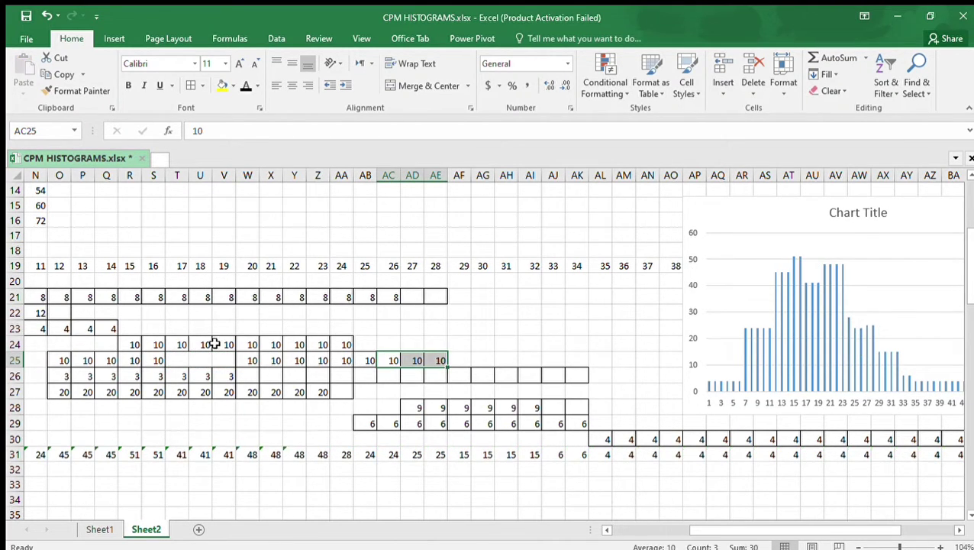
Check how the gap T25 to V25 splits activity F's labour into two parts, and undo the move to AC25 to AE25
left_click_drag(185, 360, 235, 367)
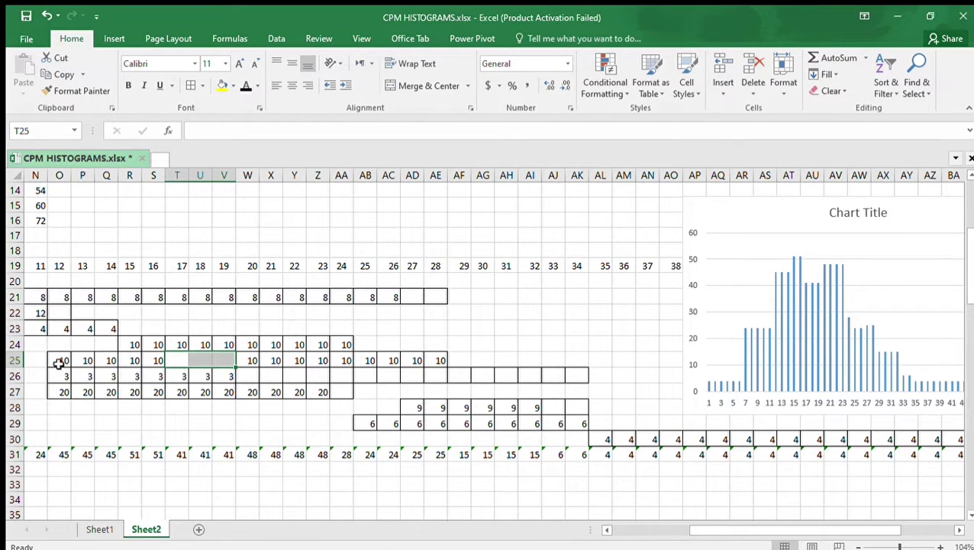
left_click_drag(57, 362, 152, 362)
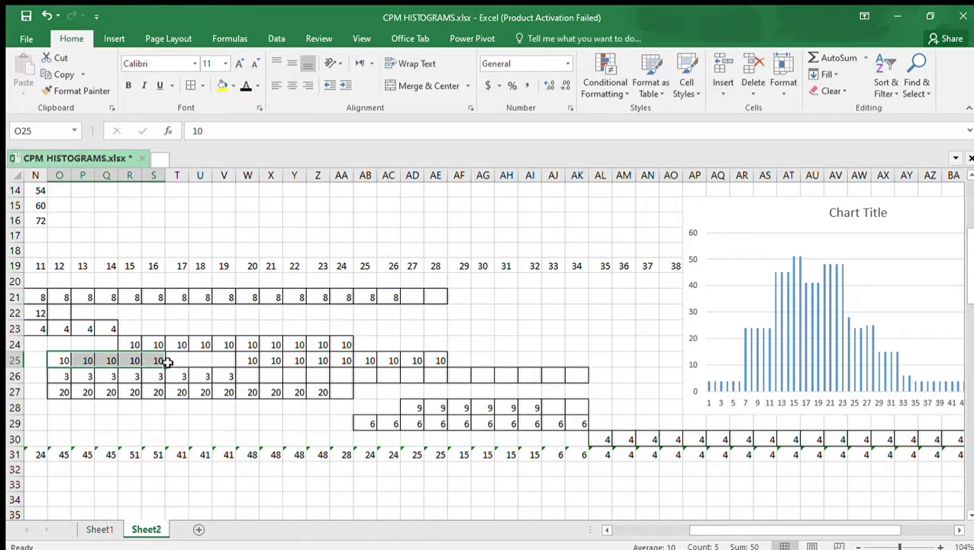
left_click_drag(180, 362, 227, 362)
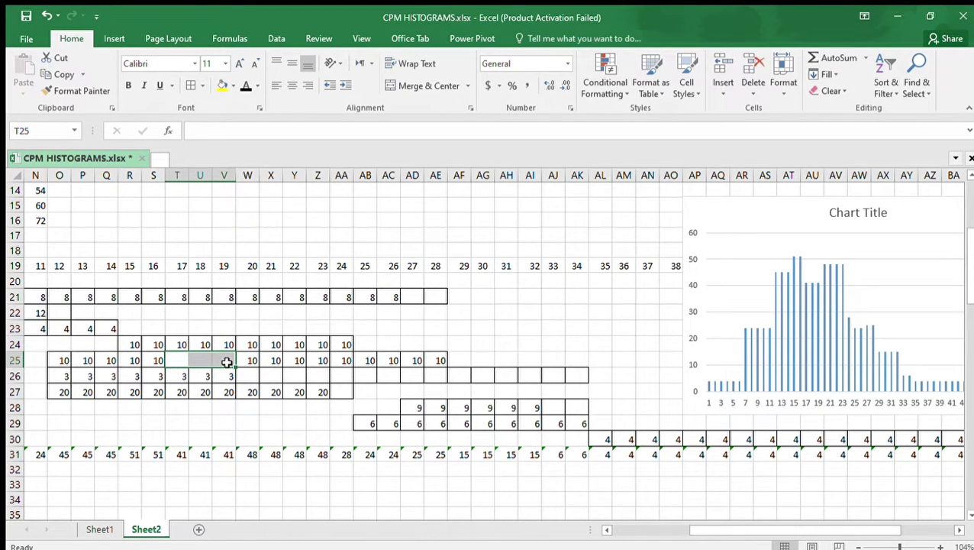
left_click_drag(257, 362, 425, 364)
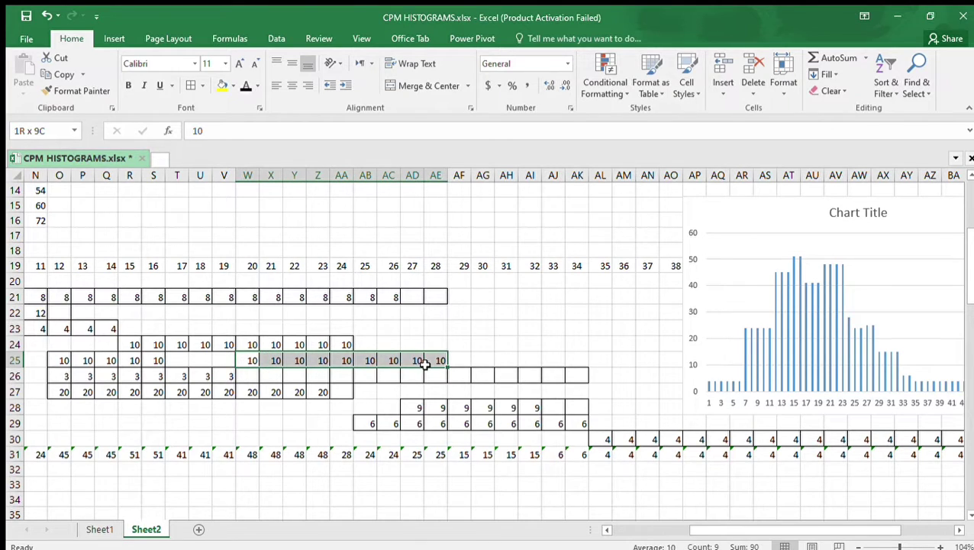
left_click_drag(174, 360, 219, 364)
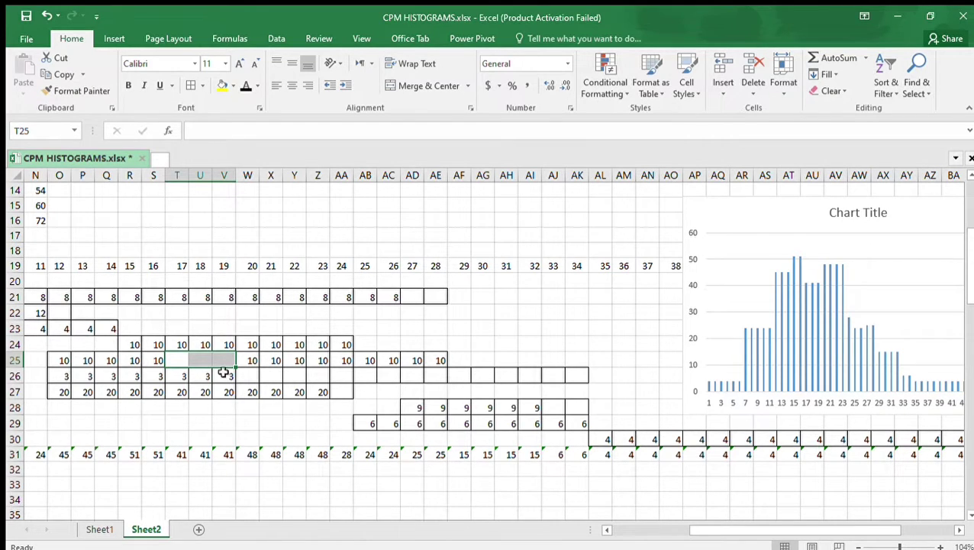
key("ctrl+z")
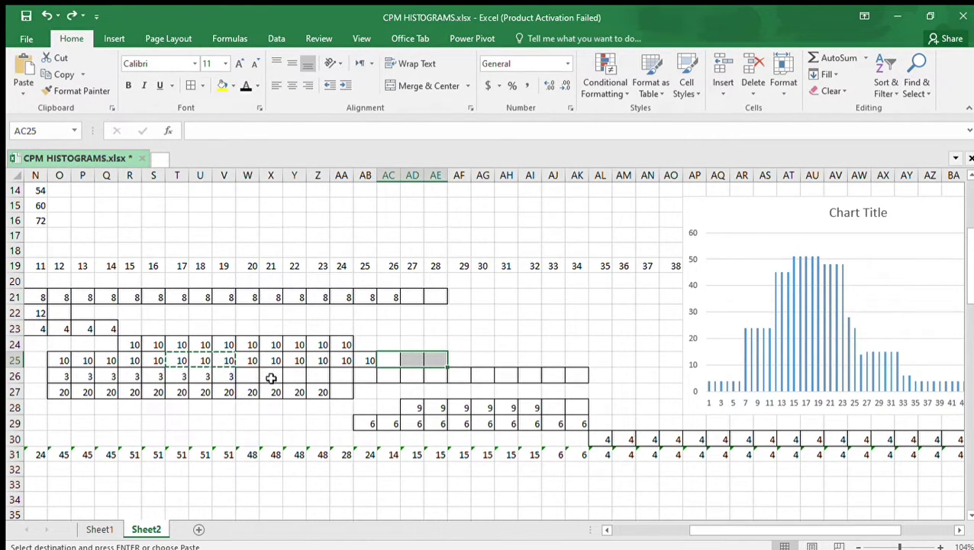
left_click(268, 375)
key("Escape")
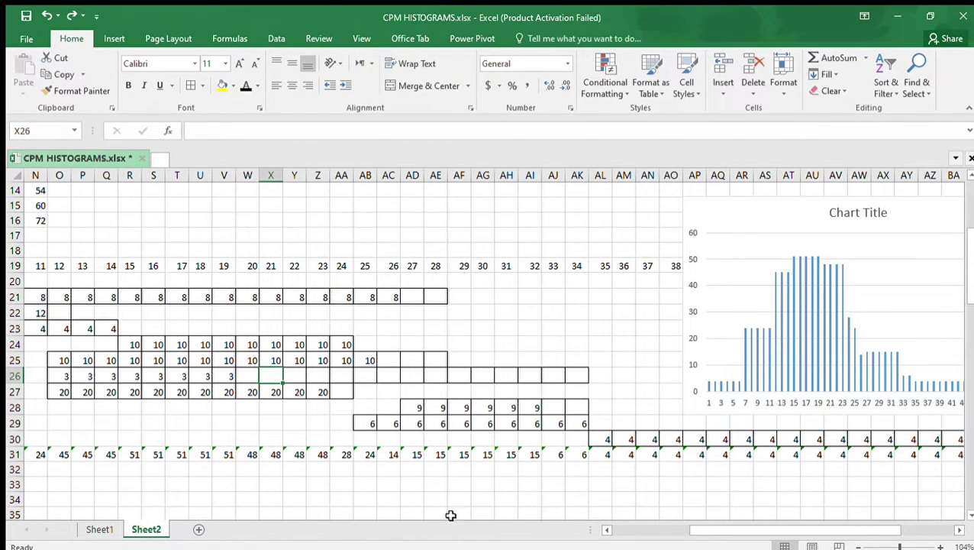
Move activity G's labour values from days 12 to 19, O26 to V26, to days 20 to 27, W26 to AD26
left_click_drag(708, 528, 691, 529)
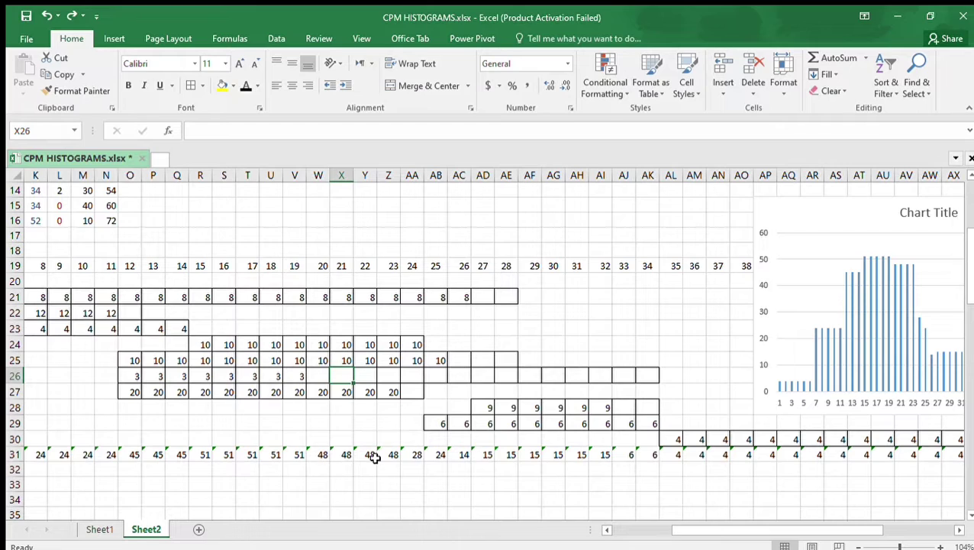
left_click(463, 455)
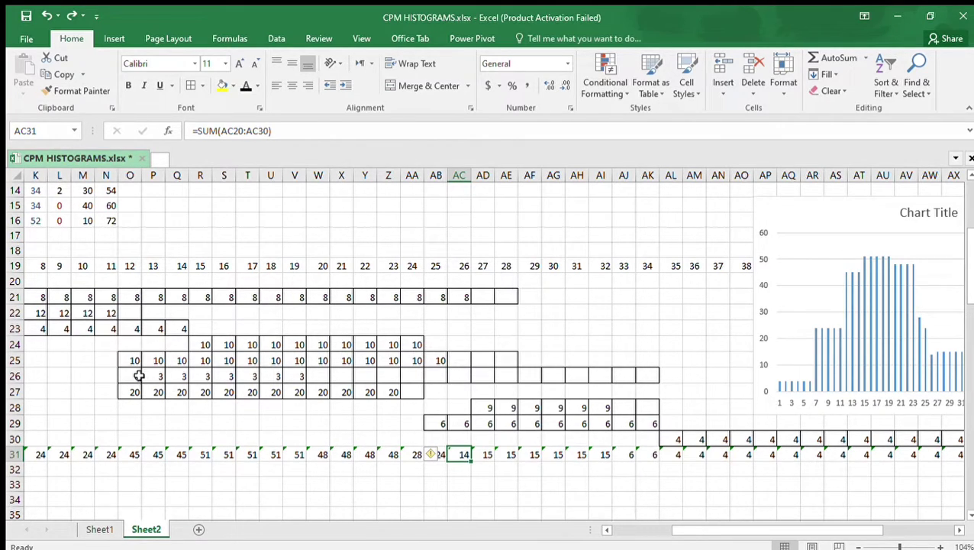
left_click_drag(134, 375, 290, 376)
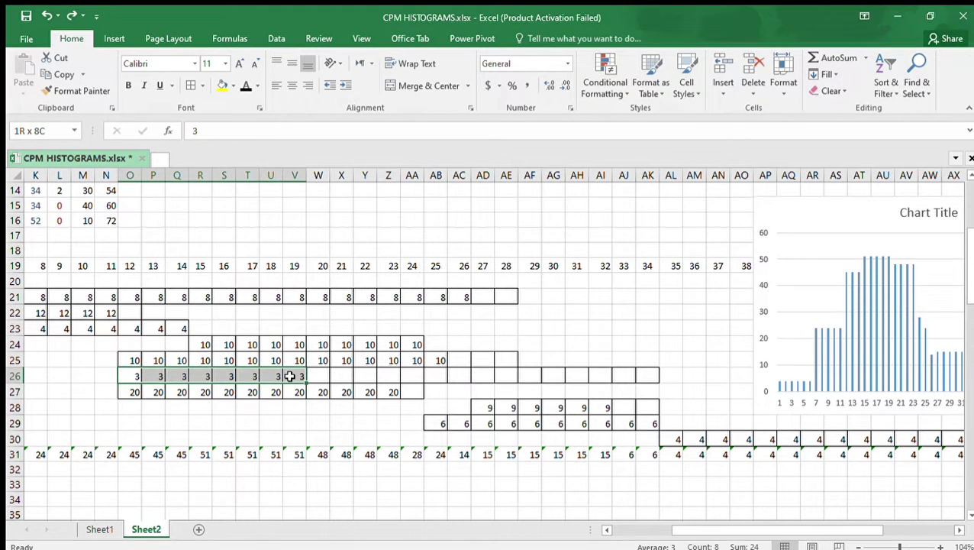
key("ctrl+c")
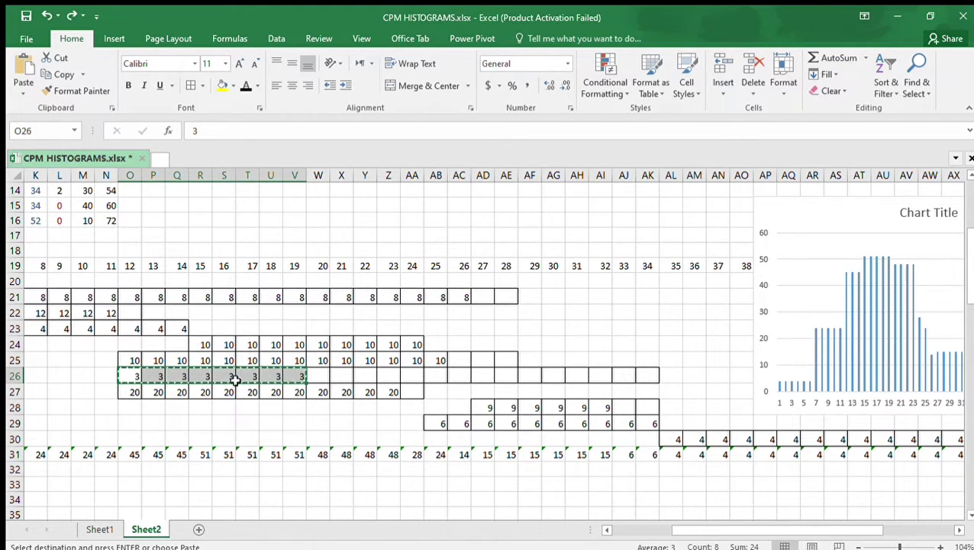
left_click(313, 377)
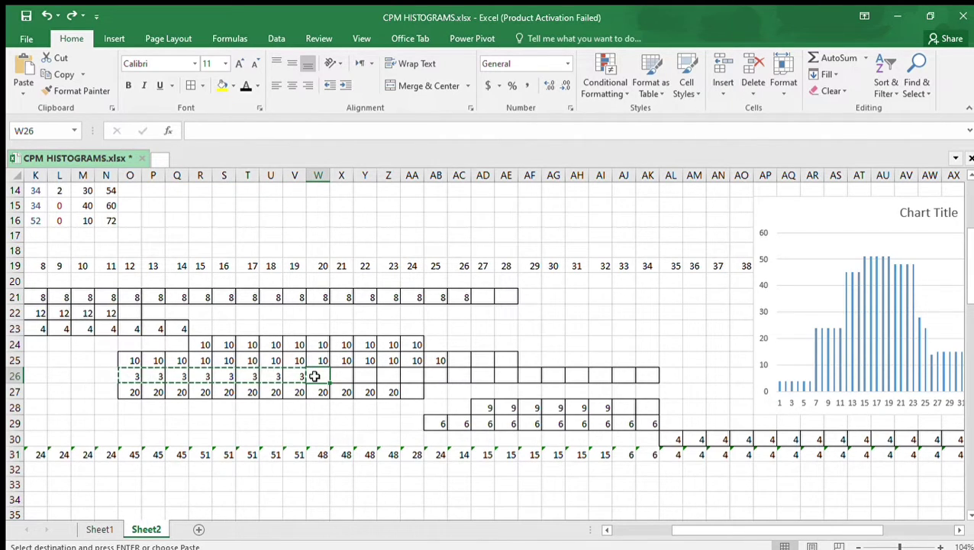
key("ctrl+v")
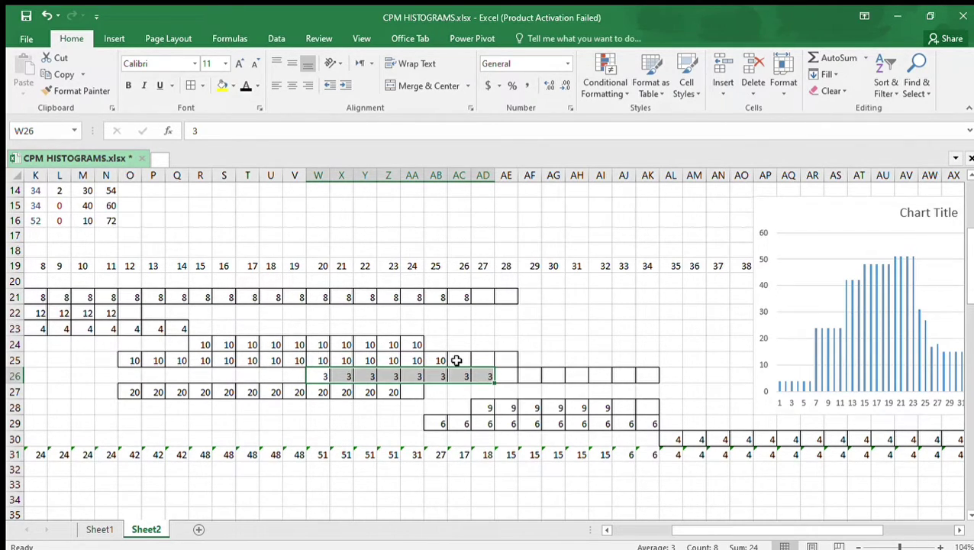
Shift all of activity F's labour values one day later, from O25 to AB25 into P25 to AC25
left_click(129, 361)
left_click_drag(149, 362, 430, 363)
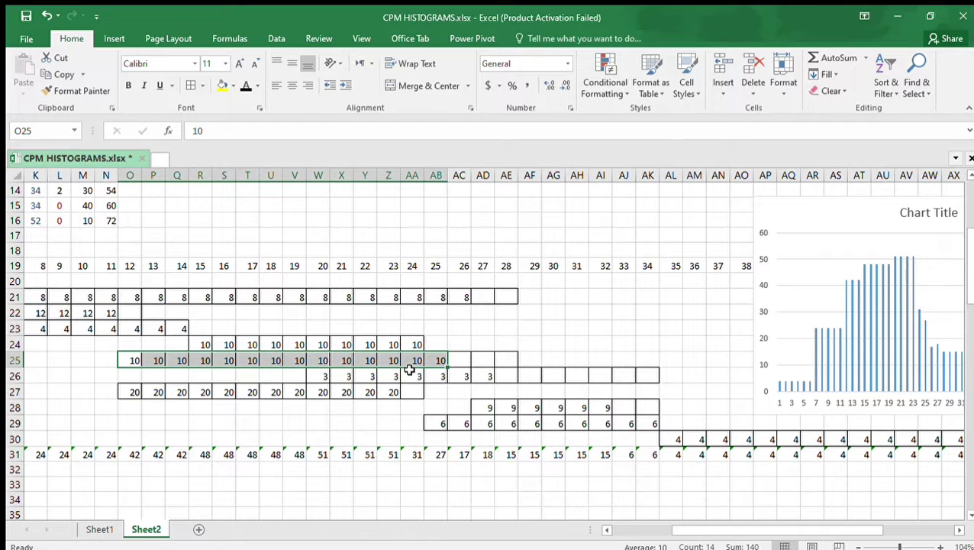
key("ctrl+c")
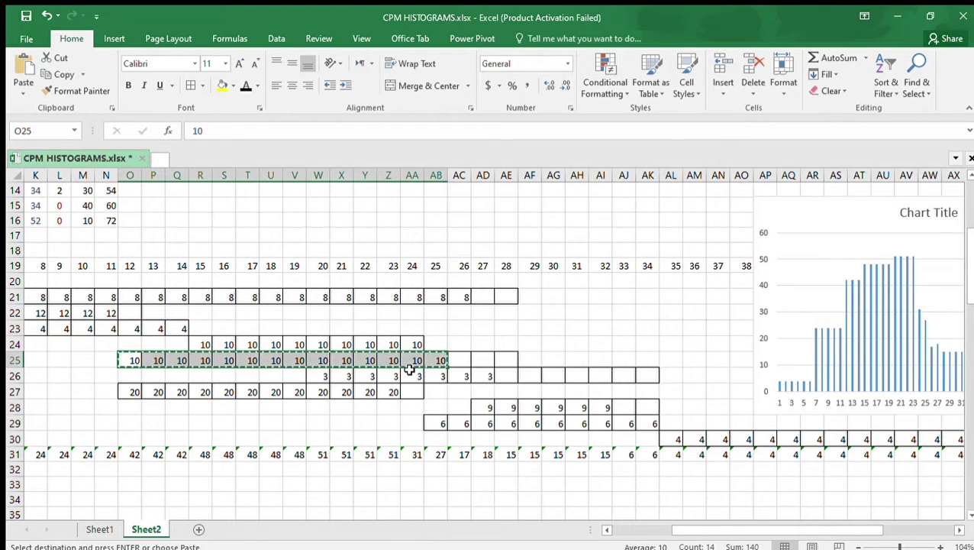
left_click(156, 358)
key("Return")
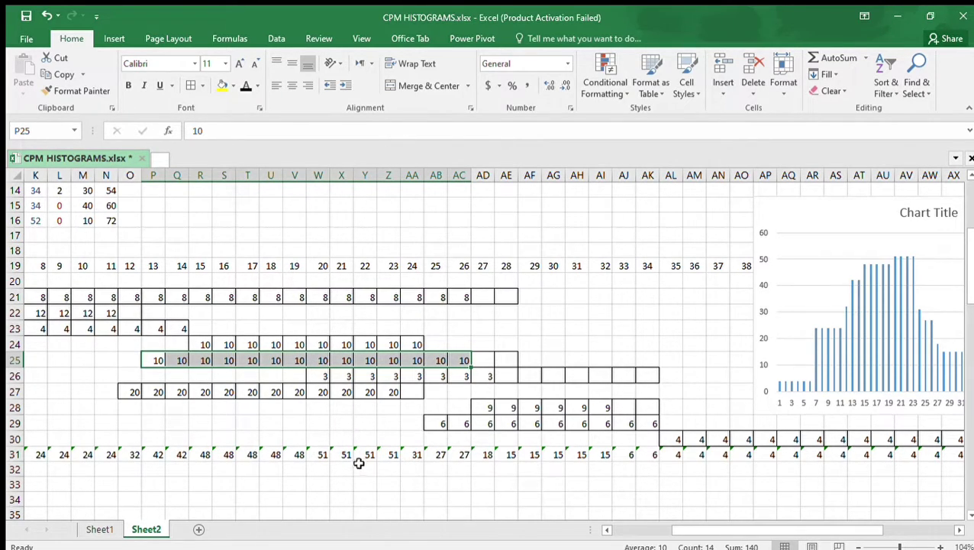
Review the daily totals for days 20 to 27, W31 to AD31, and examine the shape of the resource histogram up close
left_click_drag(318, 455, 474, 454)
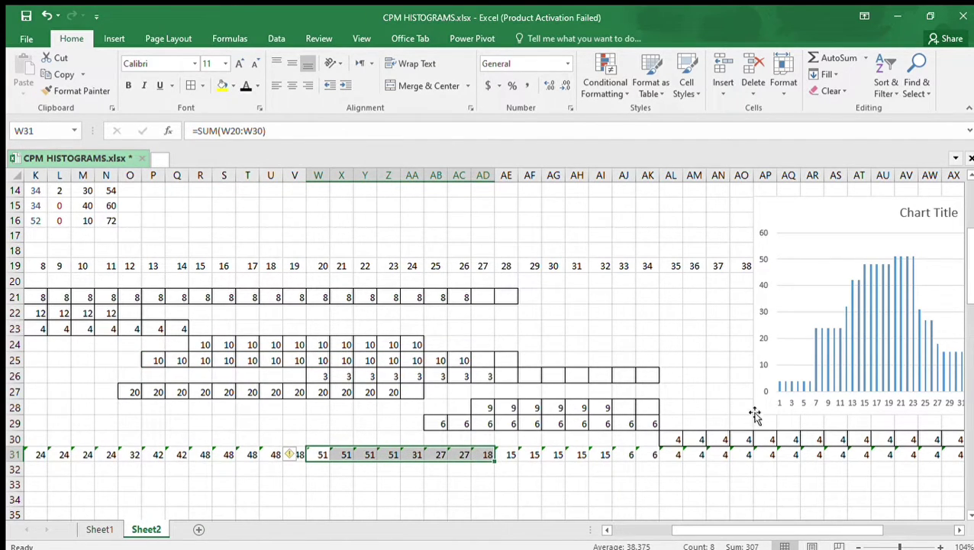
left_click_drag(818, 528, 866, 525)
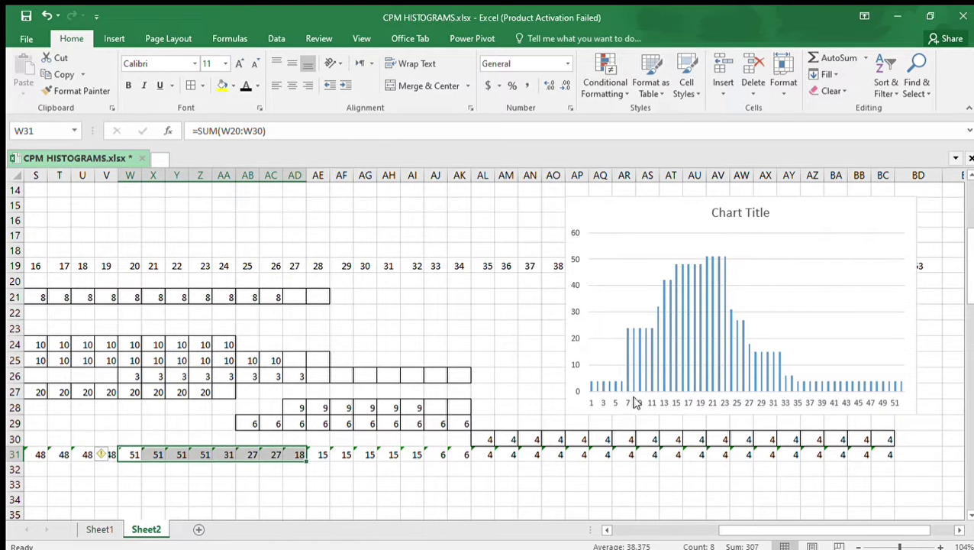
left_click(666, 403)
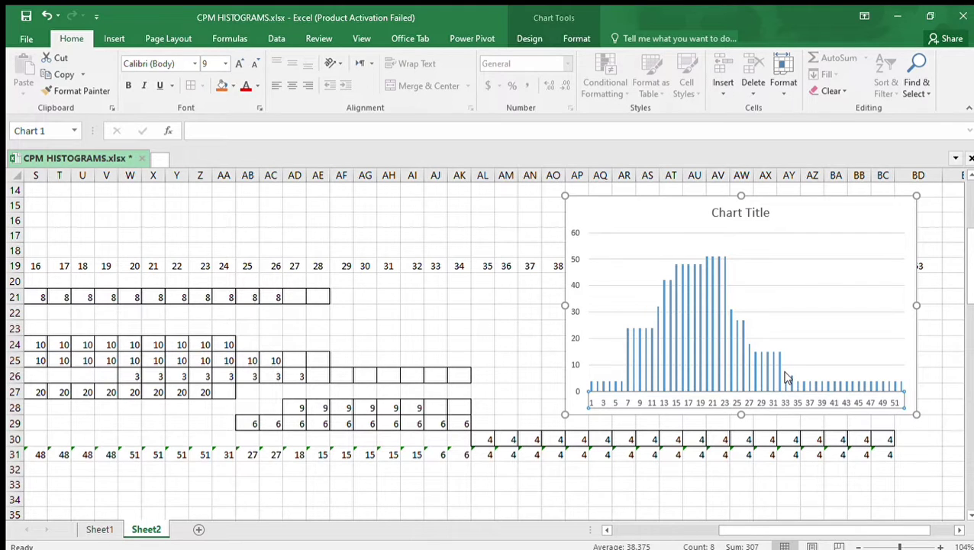
scroll(788, 376, "up", 4, "ctrl")
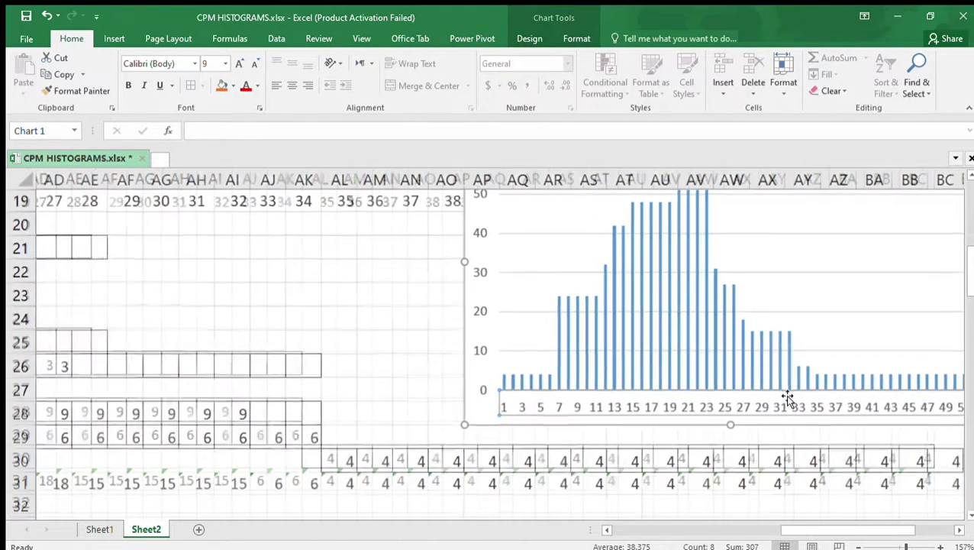
left_click(787, 396)
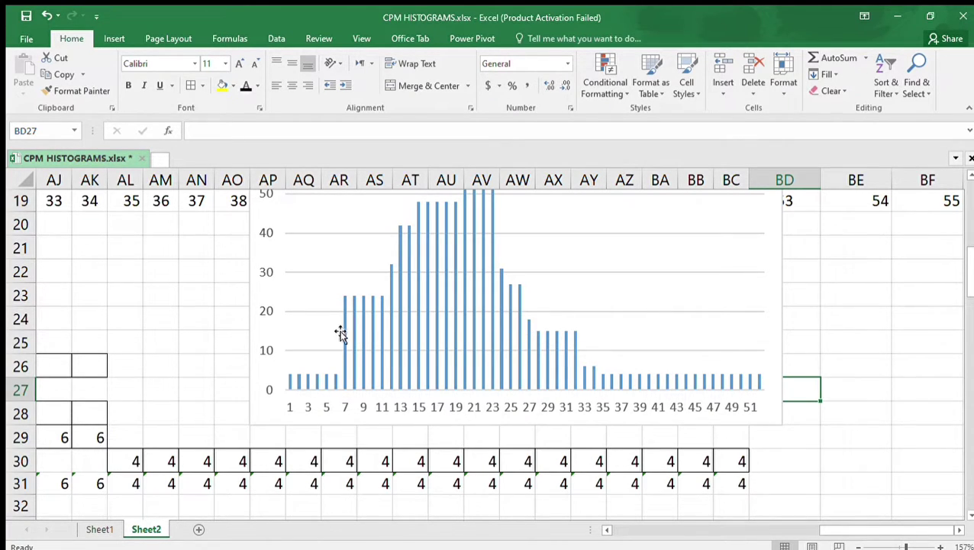
scroll(340, 330, "up", 1)
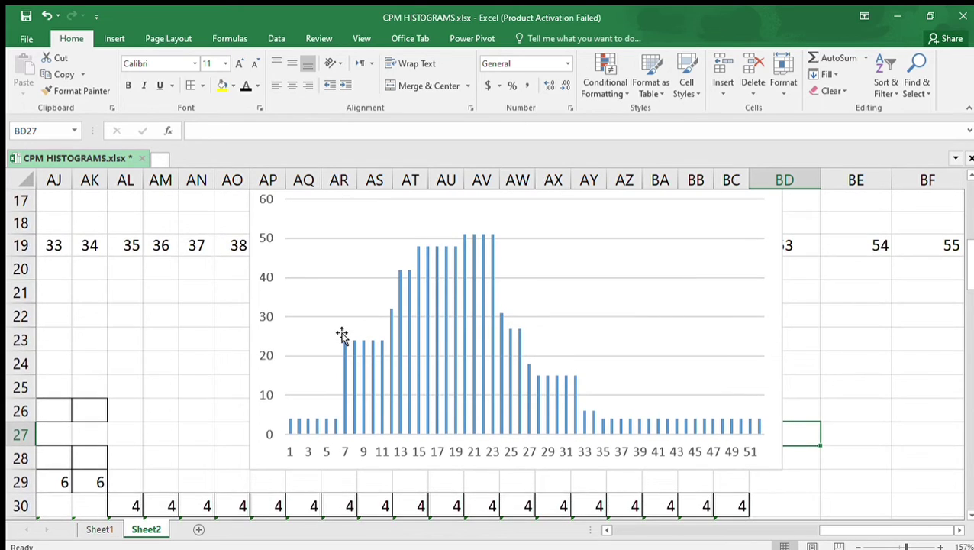
scroll(341, 334, "down", 1)
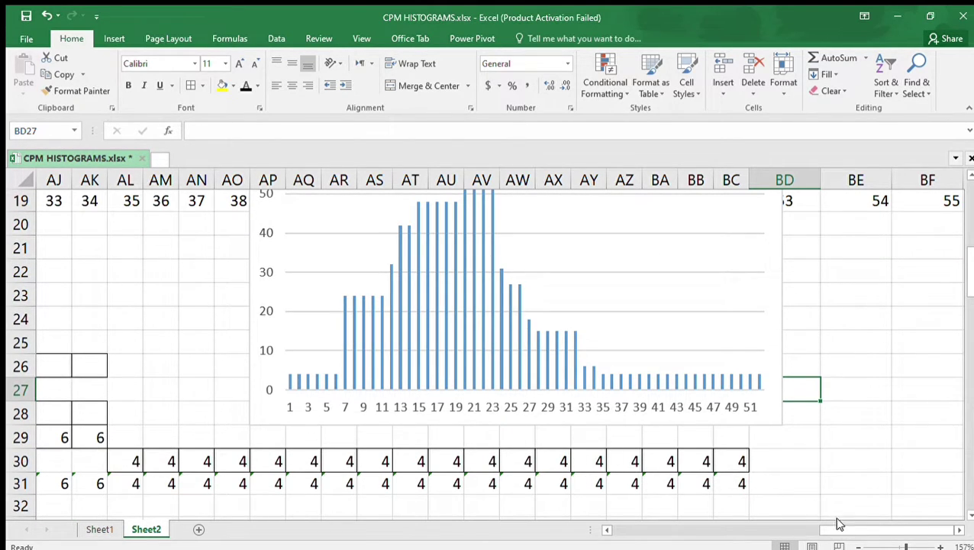
Review the labour schedule of activities A to K and the daily totals in row 31
left_click_drag(838, 529, 644, 528)
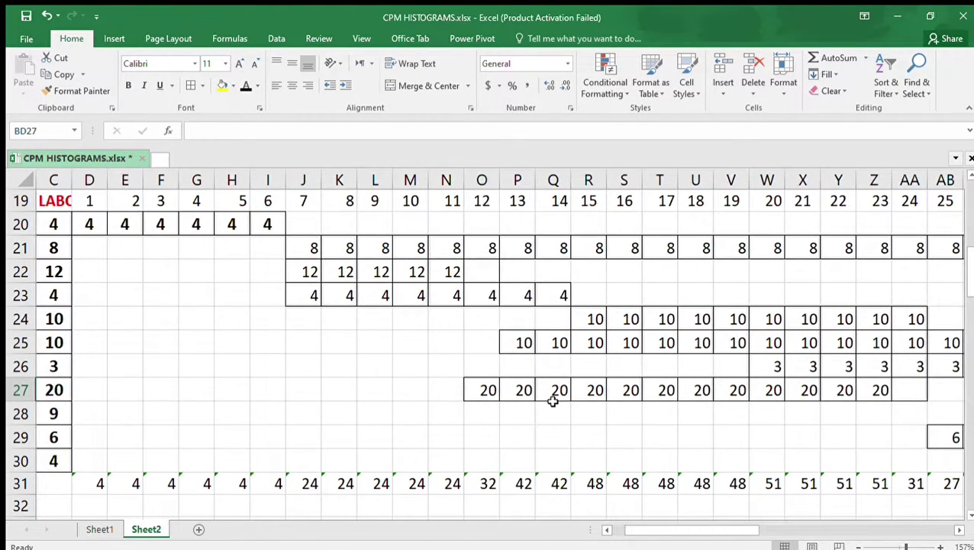
scroll(555, 410, "down", 1)
scroll(555, 410, "up", 5)
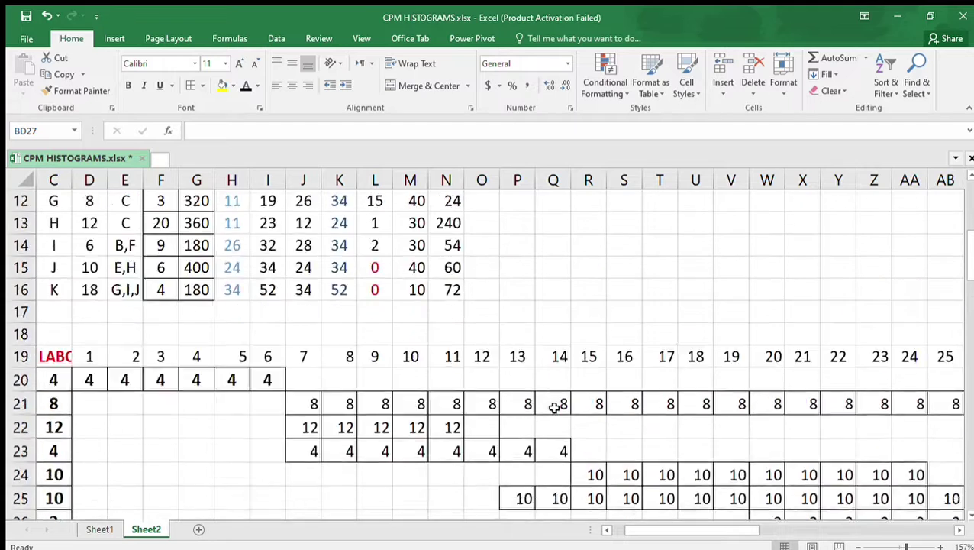
scroll(556, 407, "down", 2)
scroll(556, 407, "down", 1)
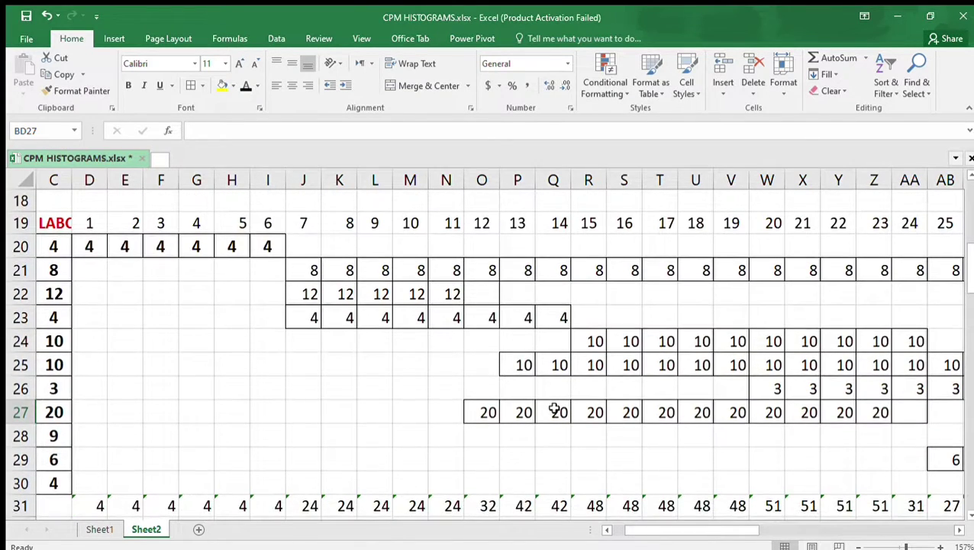
mouse_move(689, 532)
left_mouse_down()
mouse_move(718, 534)
mouse_move(680, 532)
left_mouse_up()
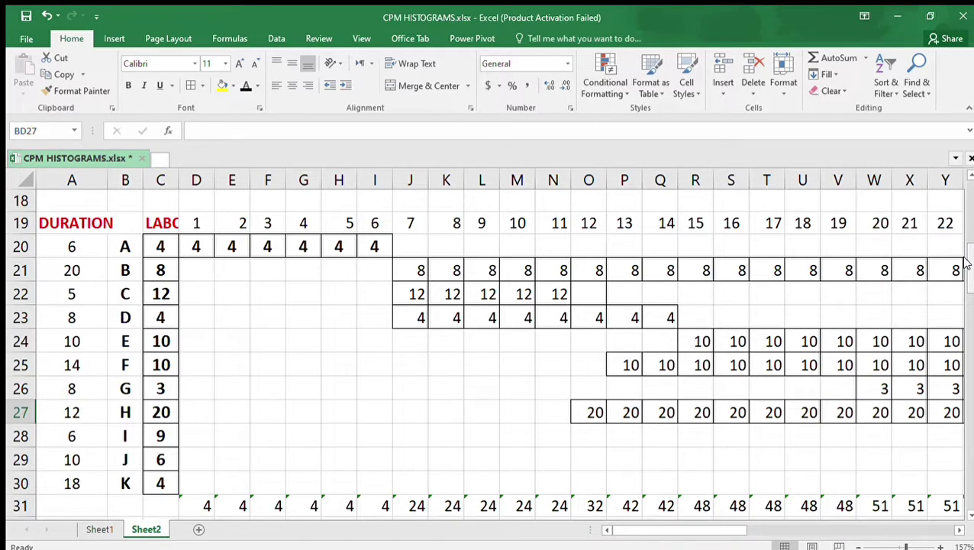
scroll(969, 282, "down", 2)
scroll(970, 283, "up", 1)
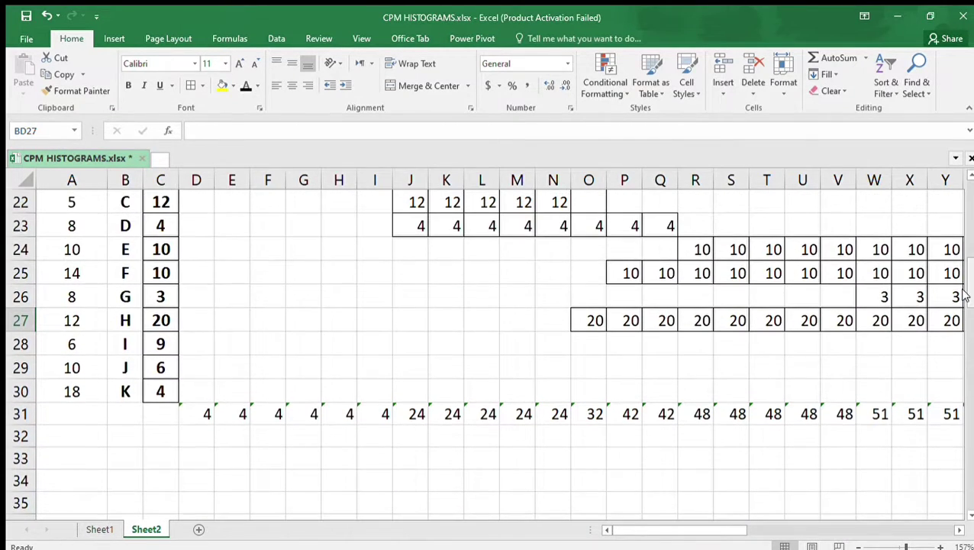
Start a cumulative labour row below the daily totals by entering =D31 in D32
mouse_move(707, 533)
left_mouse_down()
mouse_move(733, 531)
mouse_move(702, 529)
left_mouse_up()
left_click(194, 439)
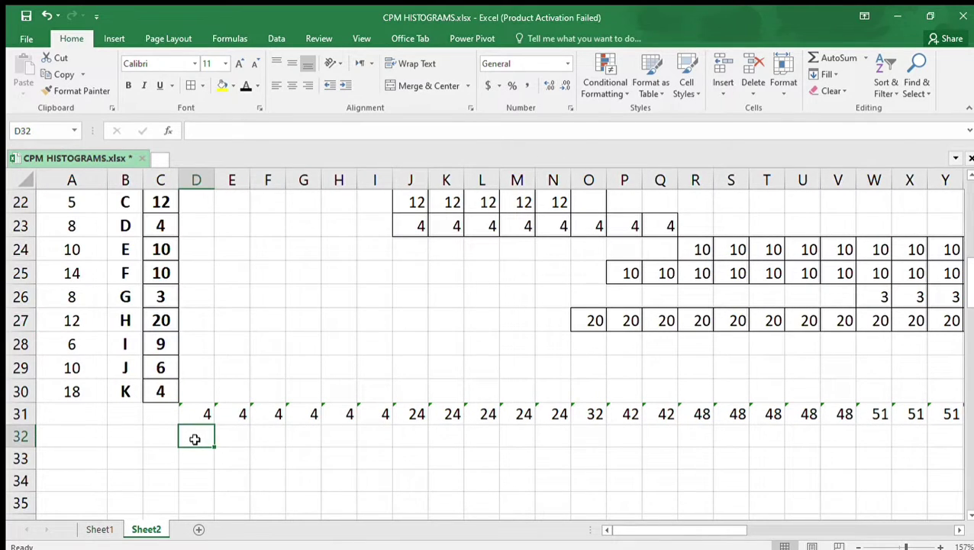
type("=")
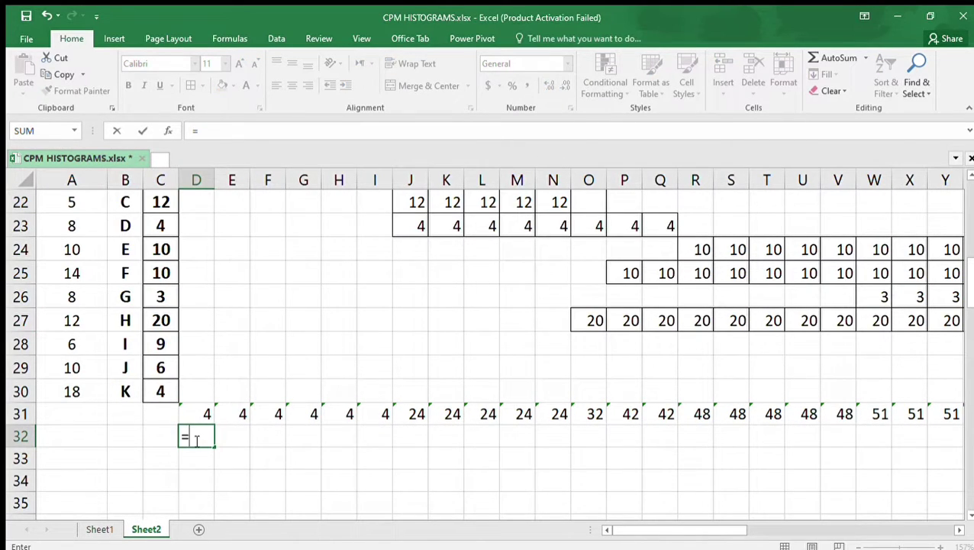
left_click(197, 414)
key("Return")
key("Up")
key("Right")
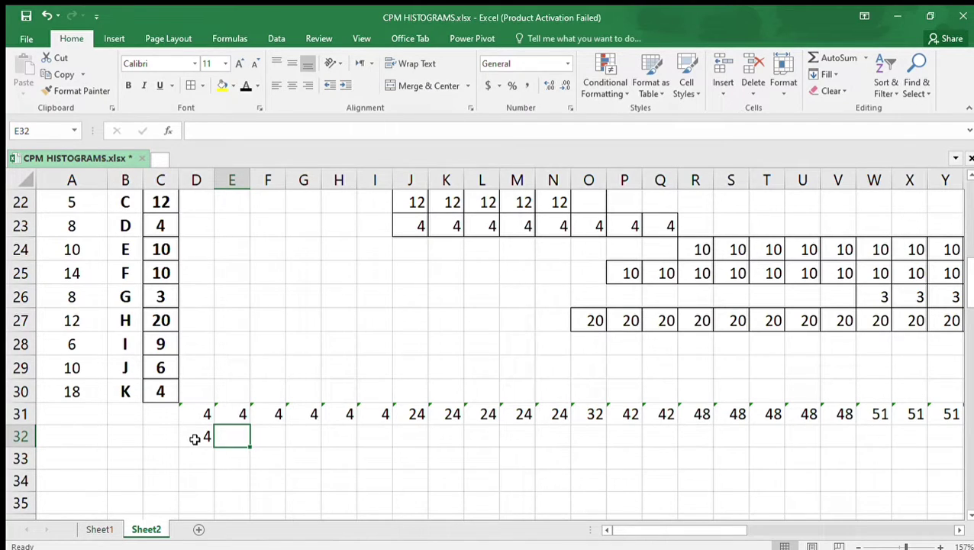
Enter the running-total formula =D32+E31 in E32 and fill it across row 32 to BC32
type("=")
left_click(195, 438)
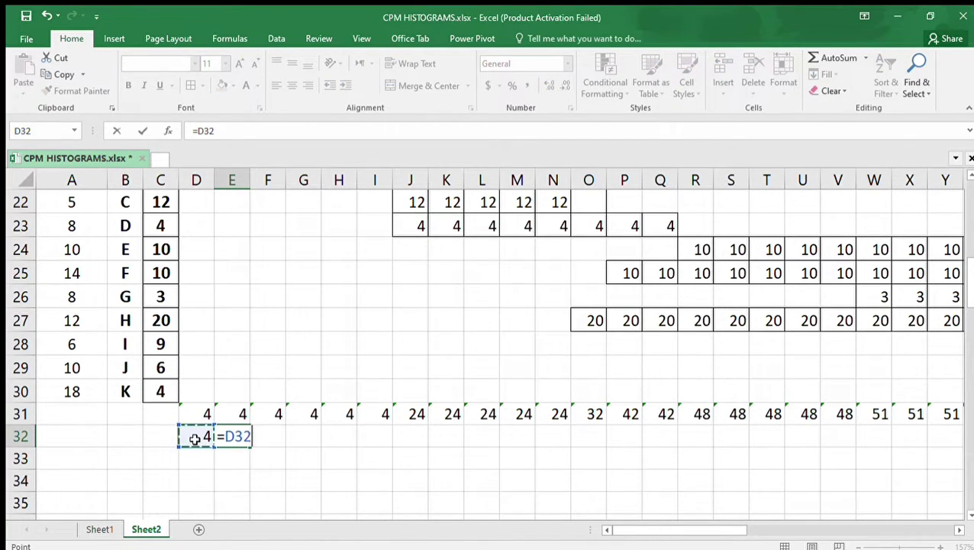
type("+")
key("Up")
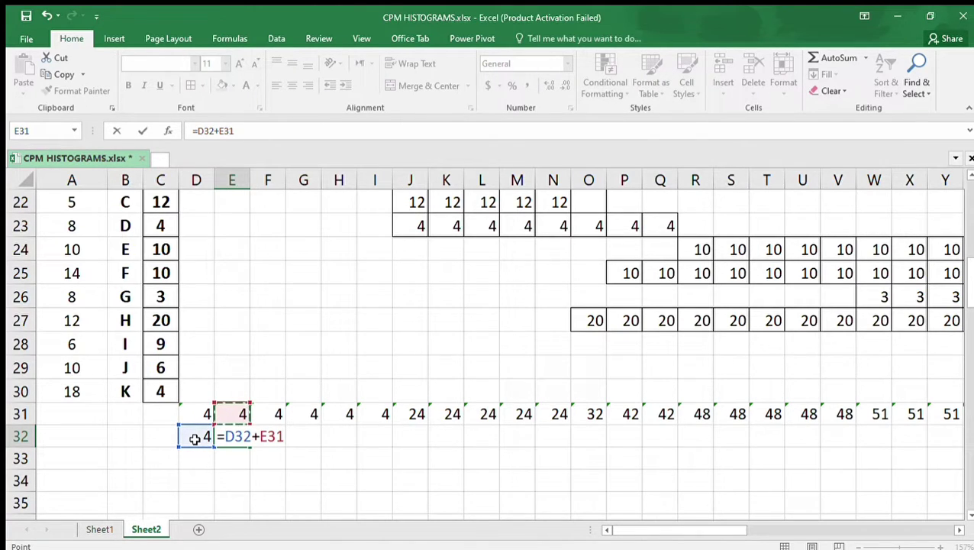
key("Return")
left_click(234, 438)
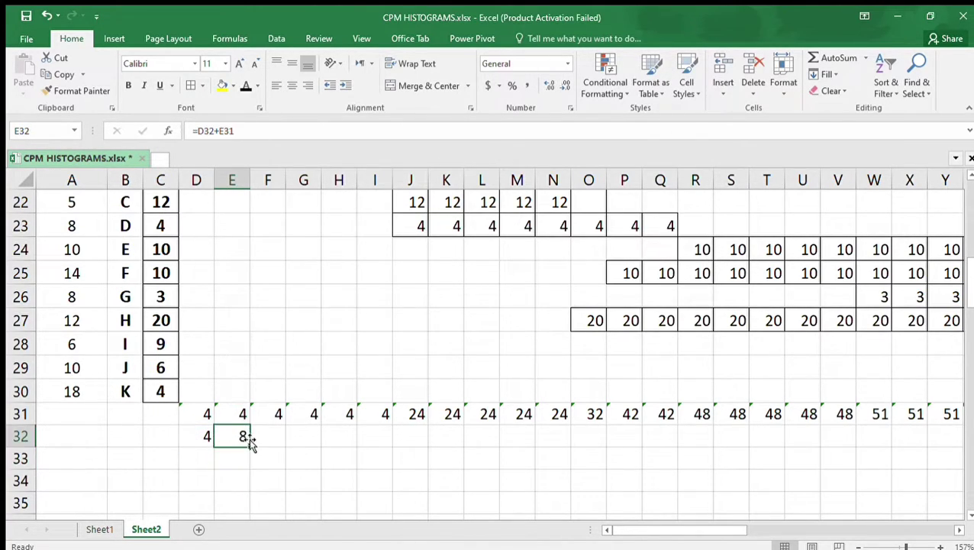
left_click_drag(248, 447, 667, 441)
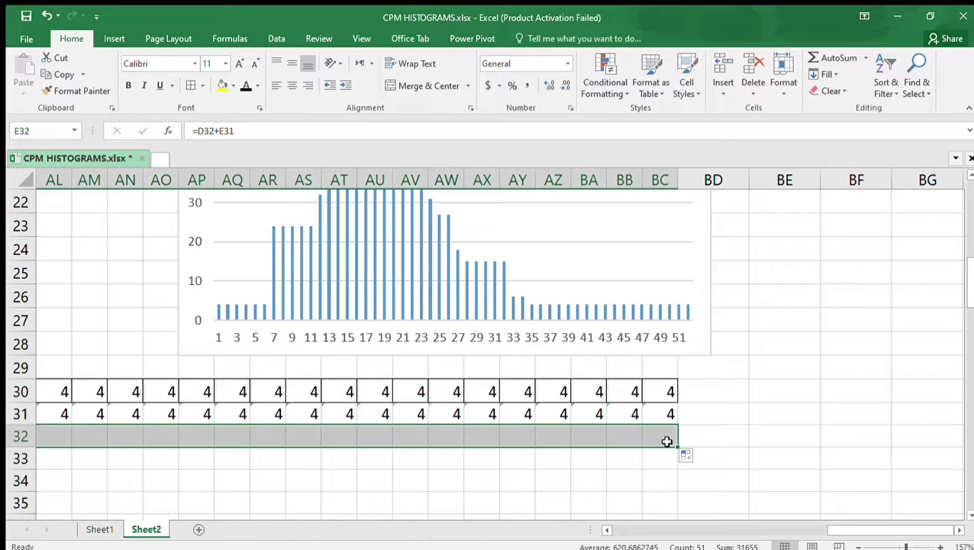
left_click(652, 458)
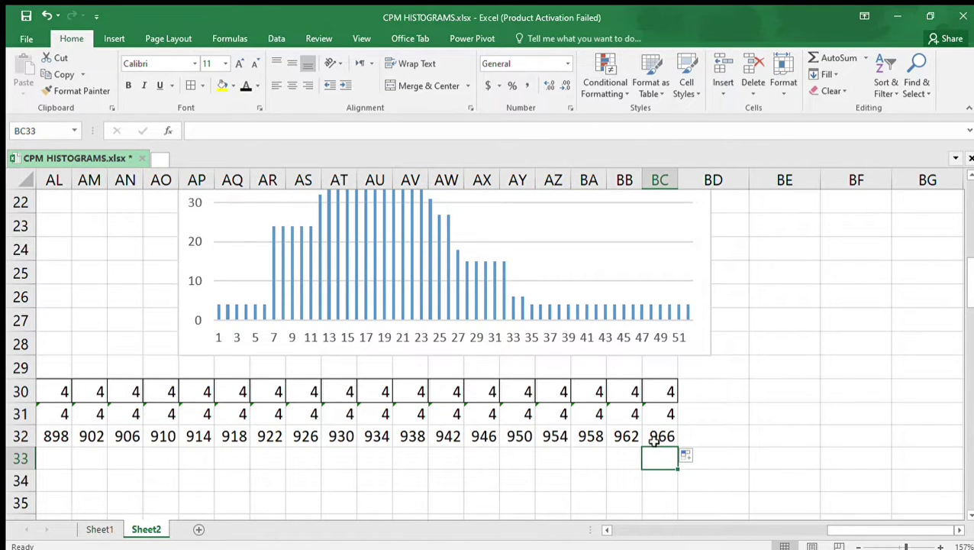
left_click(649, 437)
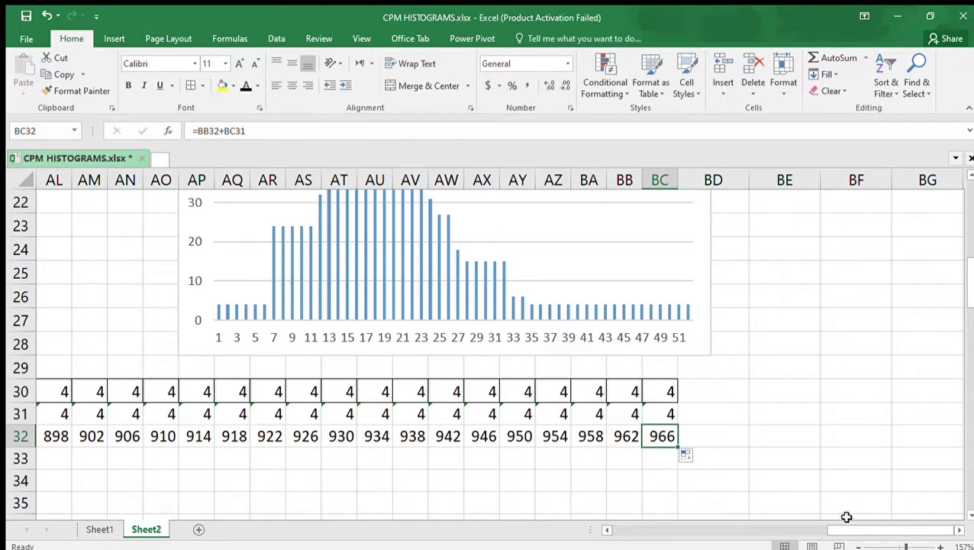
Insert a combo chart of D31:BC32, daily totals as columns and cumulative totals as a secondary-axis line, and move it clear of the existing histogram
left_click_drag(839, 532, 694, 540)
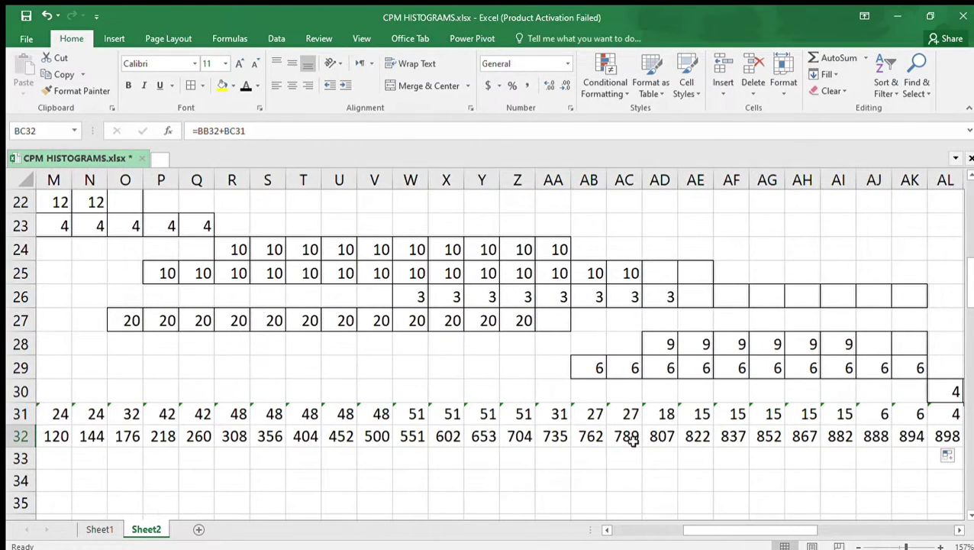
scroll(631, 441, "down", 4, "ctrl")
scroll(631, 446, "down", 2, "ctrl")
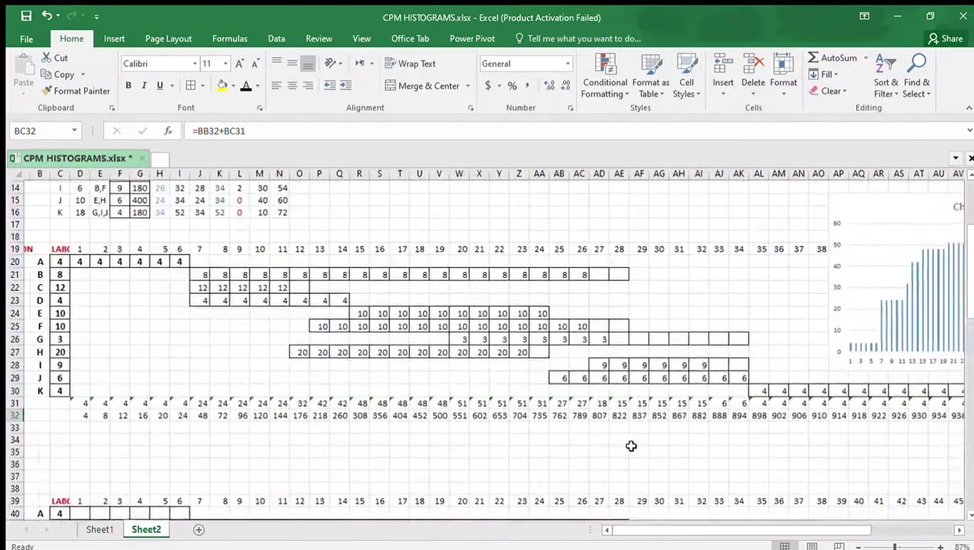
scroll(631, 446, "right", 5)
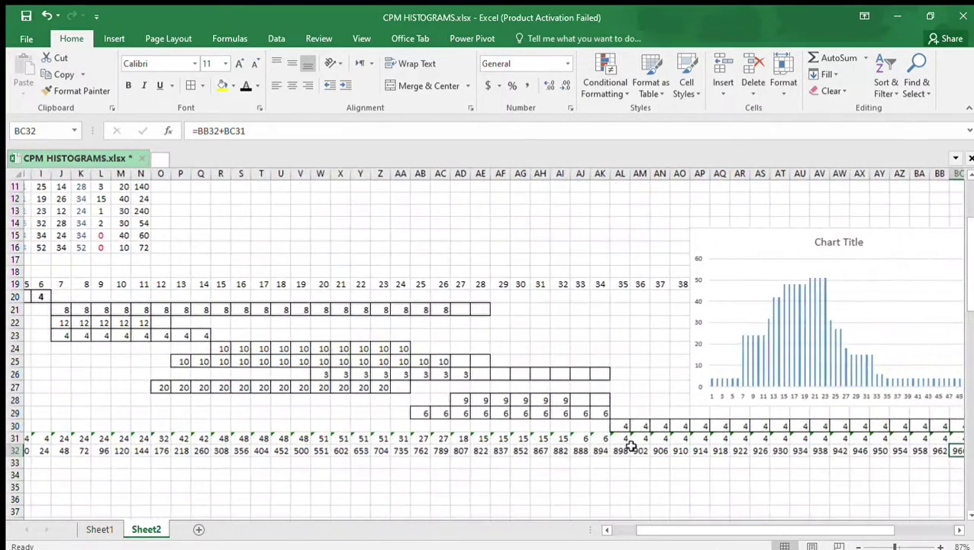
scroll(631, 446, "left", 3)
scroll(631, 446, "left", 3)
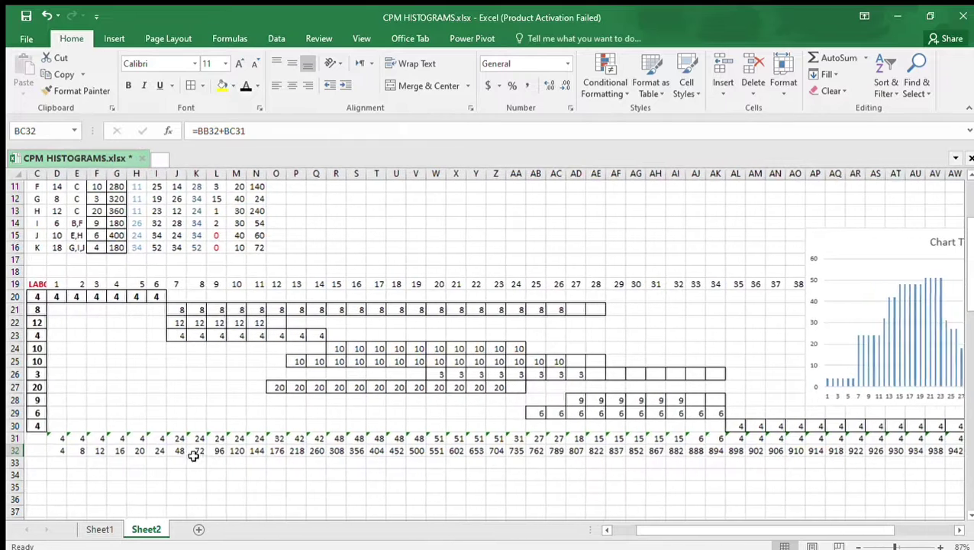
left_click(51, 437)
left_click_drag(51, 437, 835, 449)
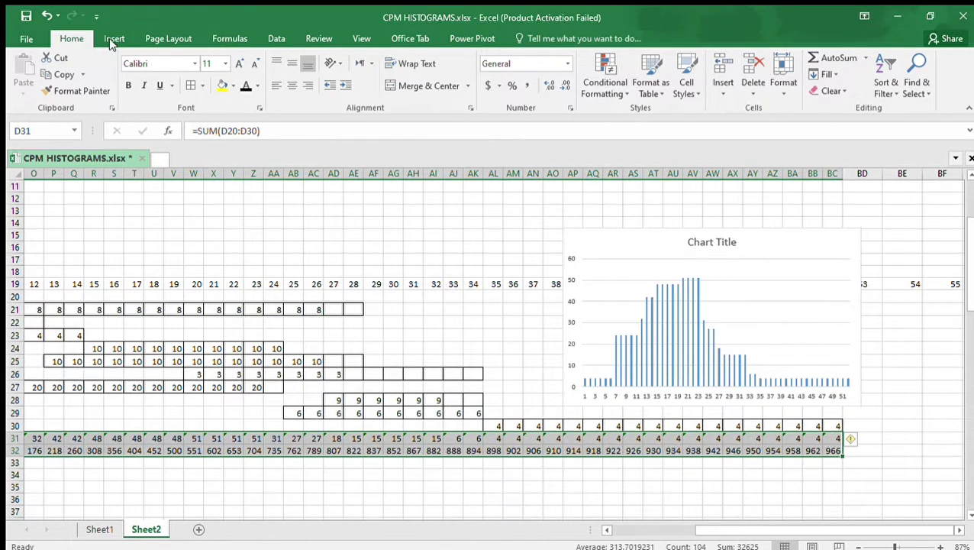
left_click(113, 40)
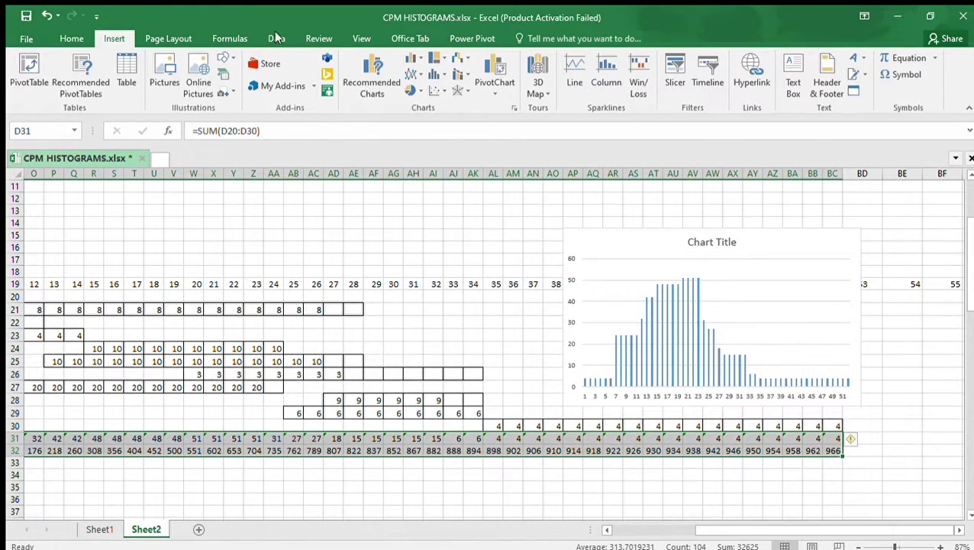
left_click(458, 77)
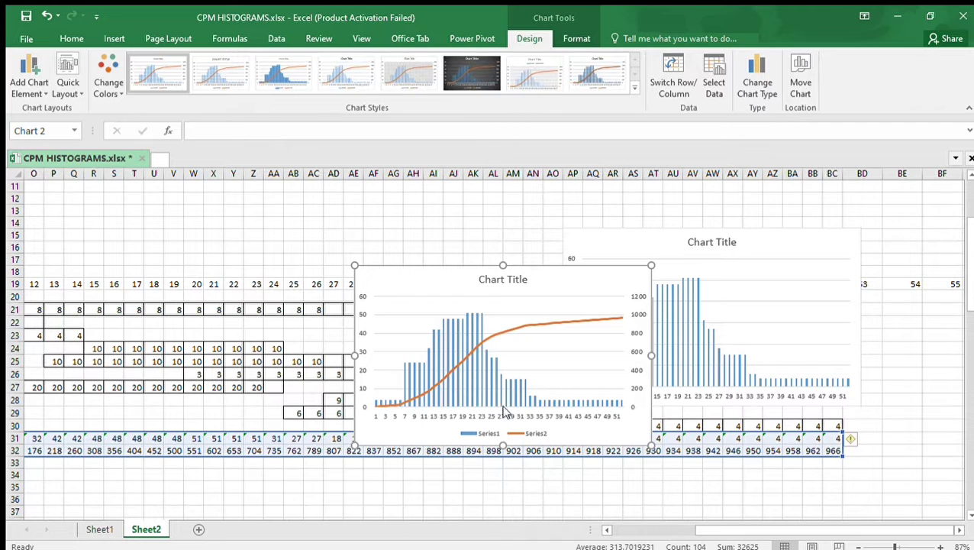
left_click_drag(410, 282, 128, 249)
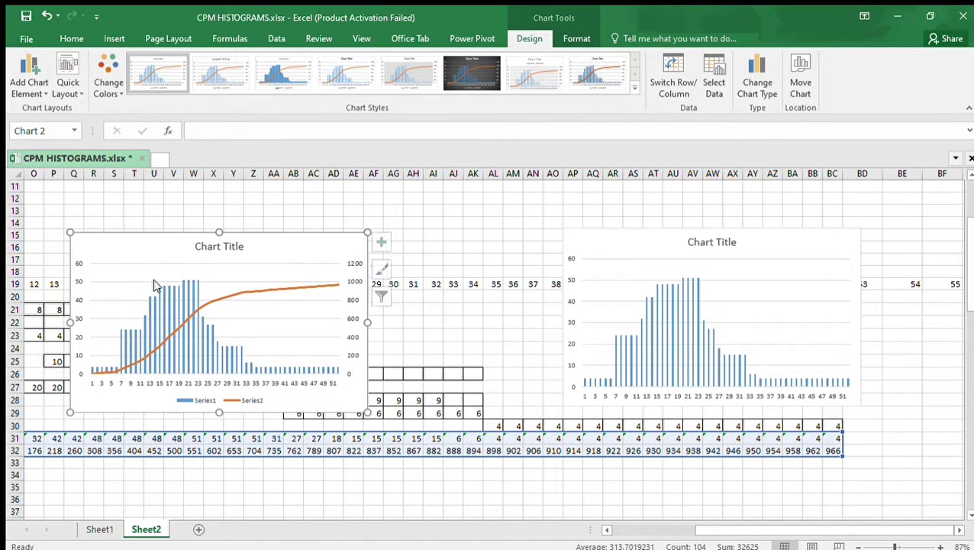
Check which worksheet rows feed the column series and the line series of the combo chart
scroll(156, 336, "up", 7)
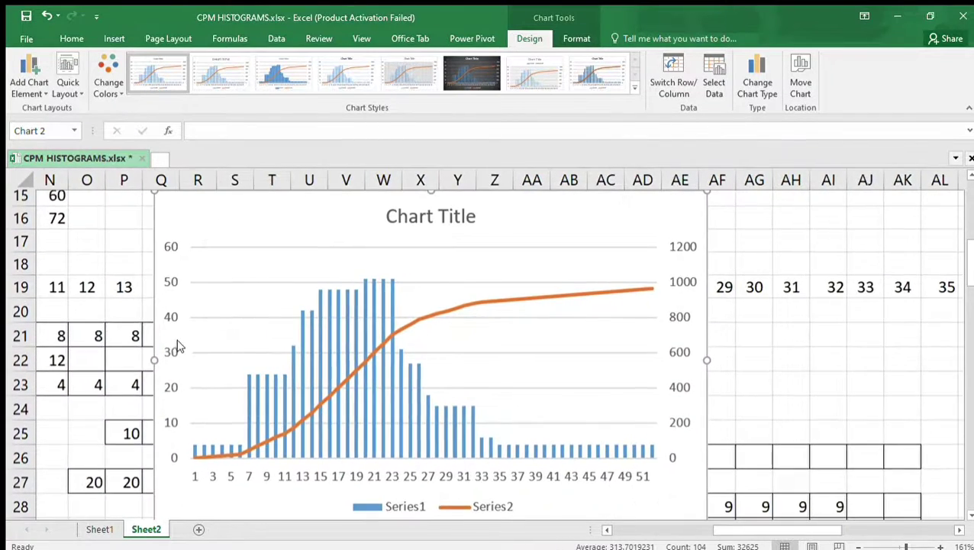
left_click(260, 389)
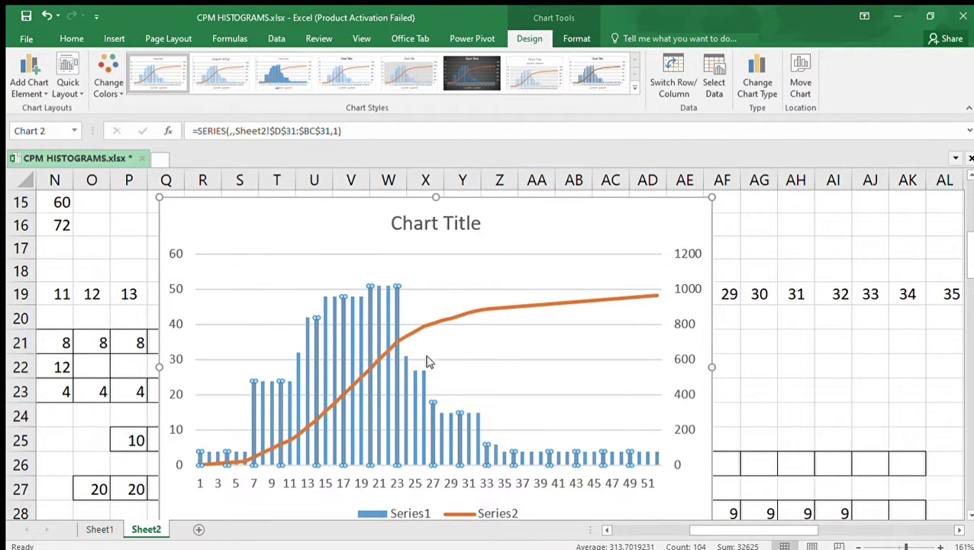
left_click(457, 317)
scroll(457, 317, "down", 2)
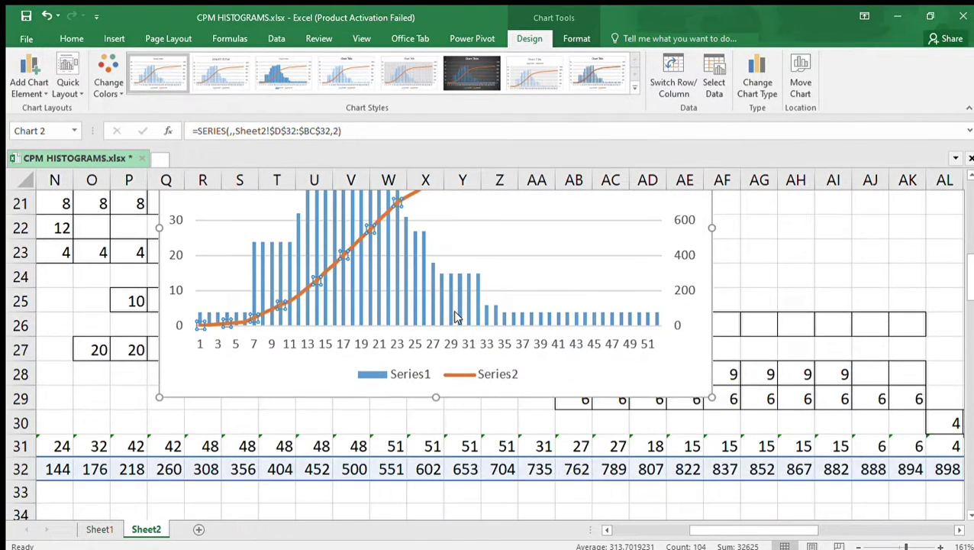
left_click(452, 300)
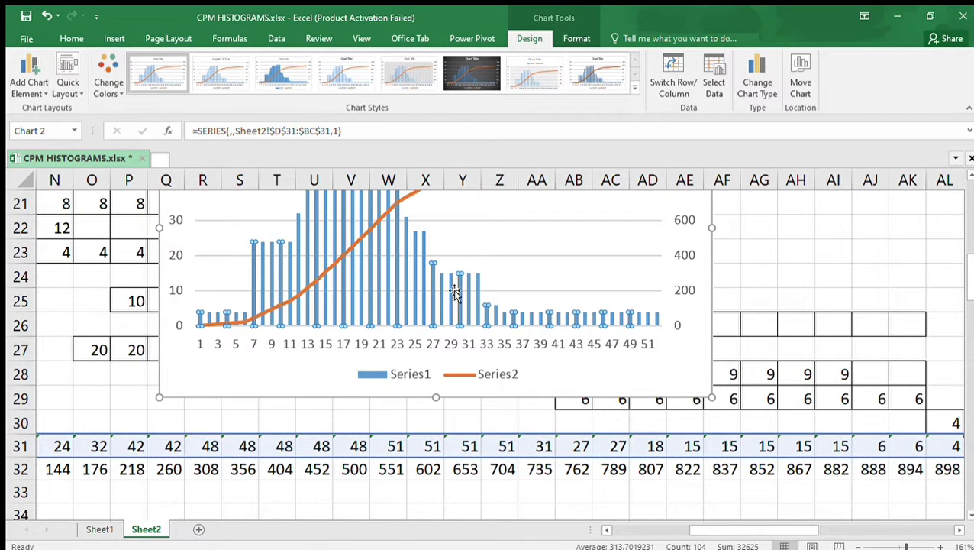
left_click(404, 196)
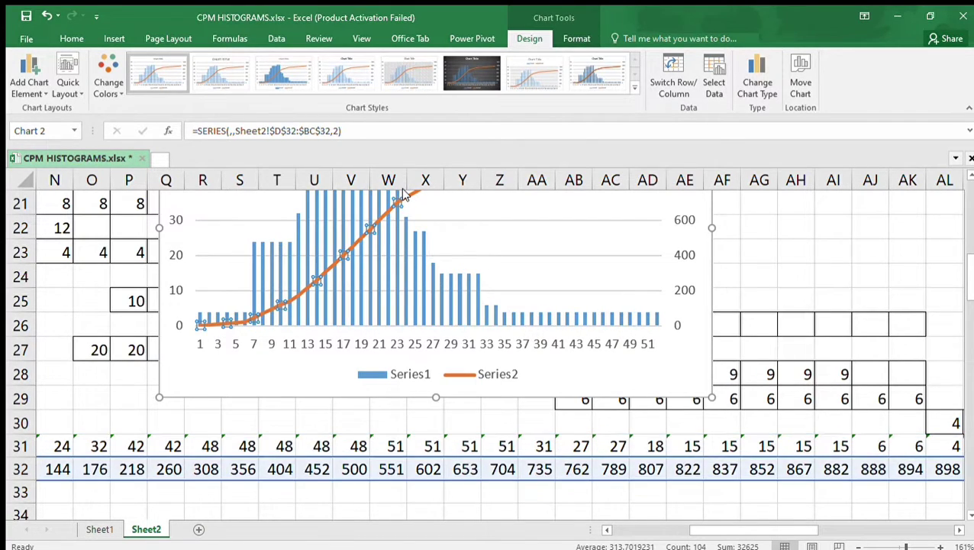
scroll(401, 300, "up", 2)
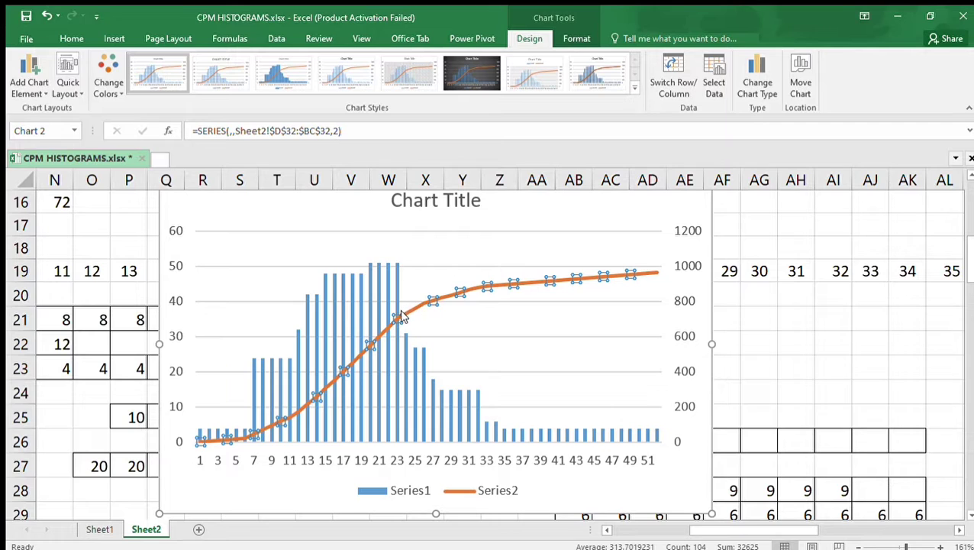
Move the combo chart above the labour schedule, into the empty area starting around column AA and row 3
scroll(410, 323, "down", 1)
scroll(410, 323, "down", 2)
scroll(407, 326, "up", 2)
left_click_drag(515, 210, 794, 252)
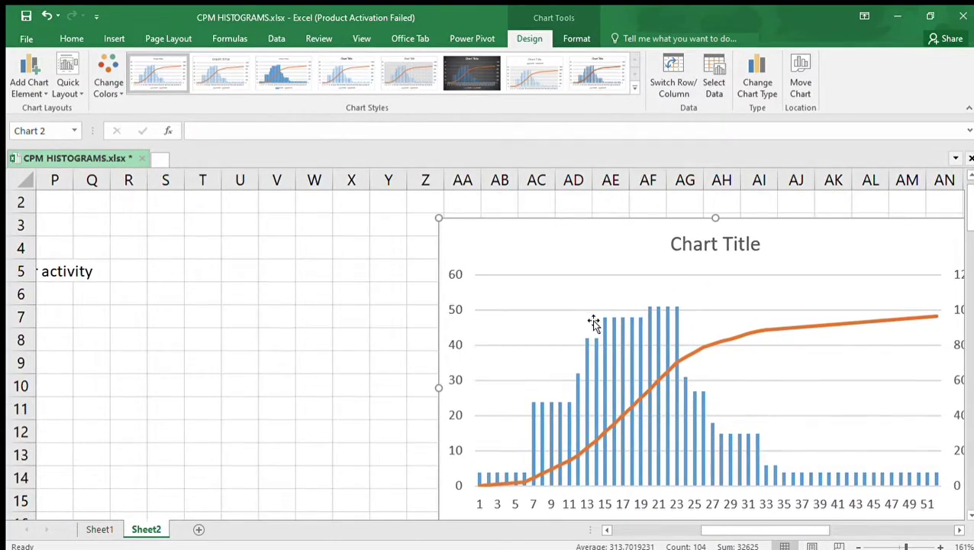
Move activity G's labour values from W26:AD26 to days 13 to 20, P26:W26, and examine the updated combo chart up close
scroll(592, 320, "down", 5)
scroll(588, 327, "down", 3)
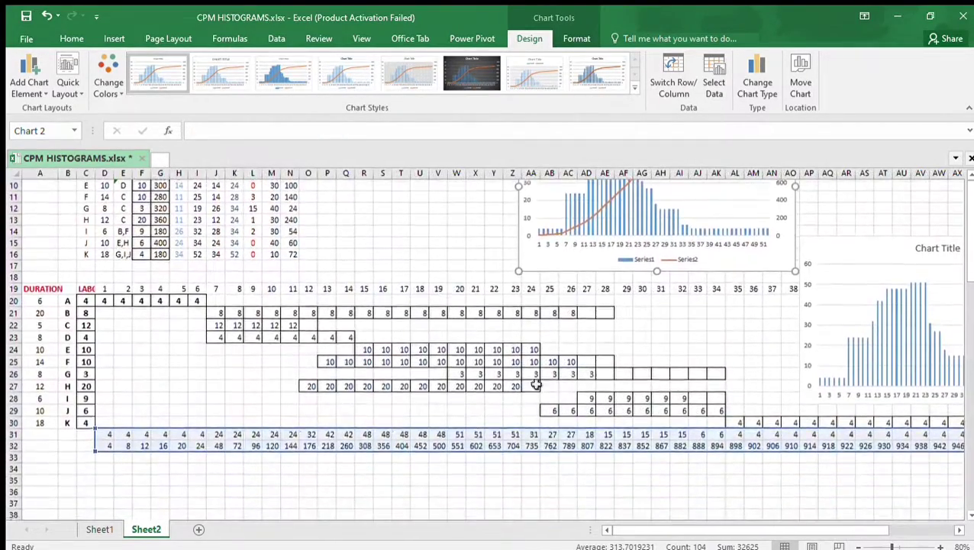
left_click_drag(452, 374, 583, 374)
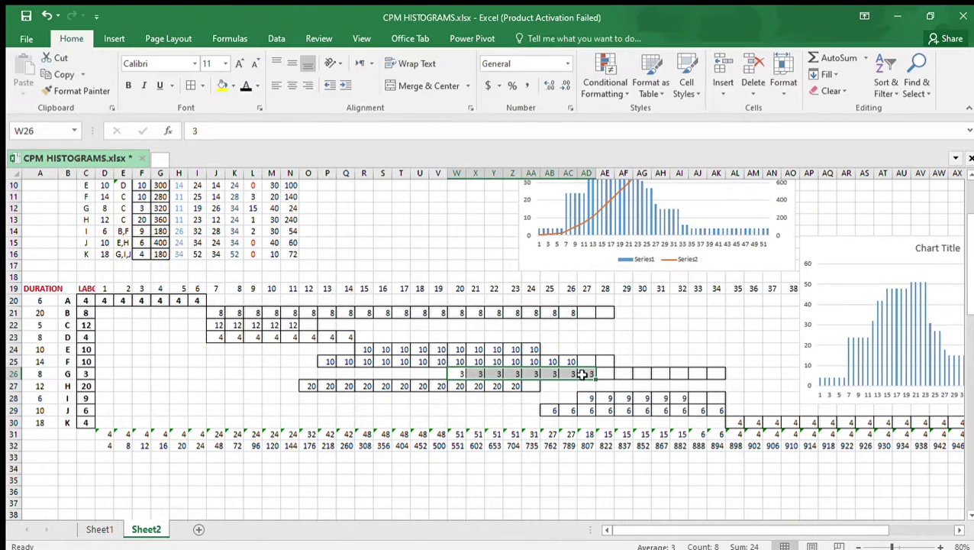
key("ctrl+c")
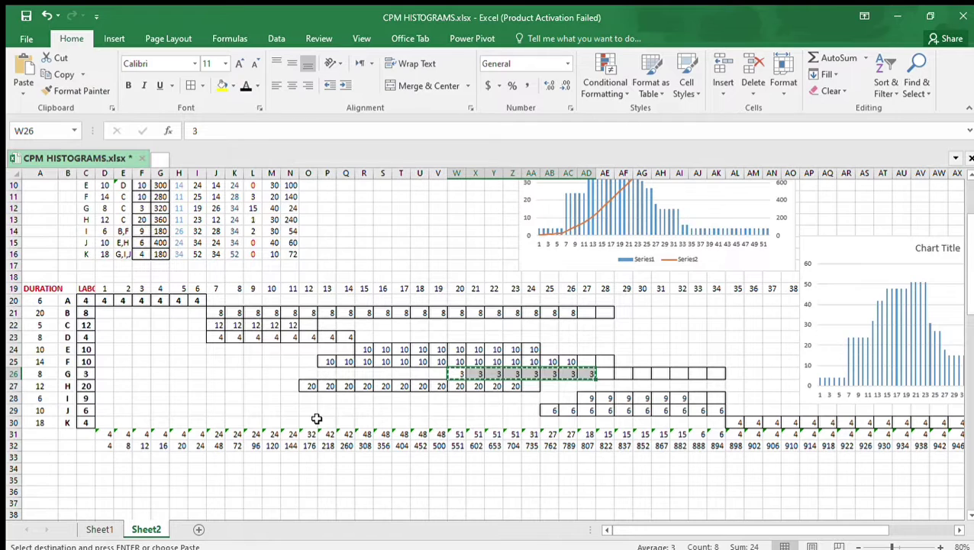
left_click(326, 373)
key("Return")
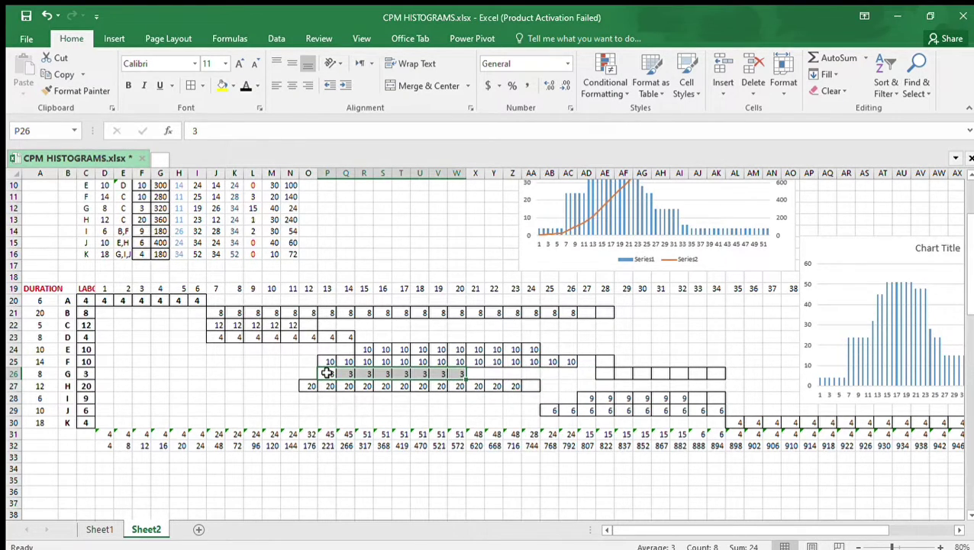
scroll(489, 376, "up", 3)
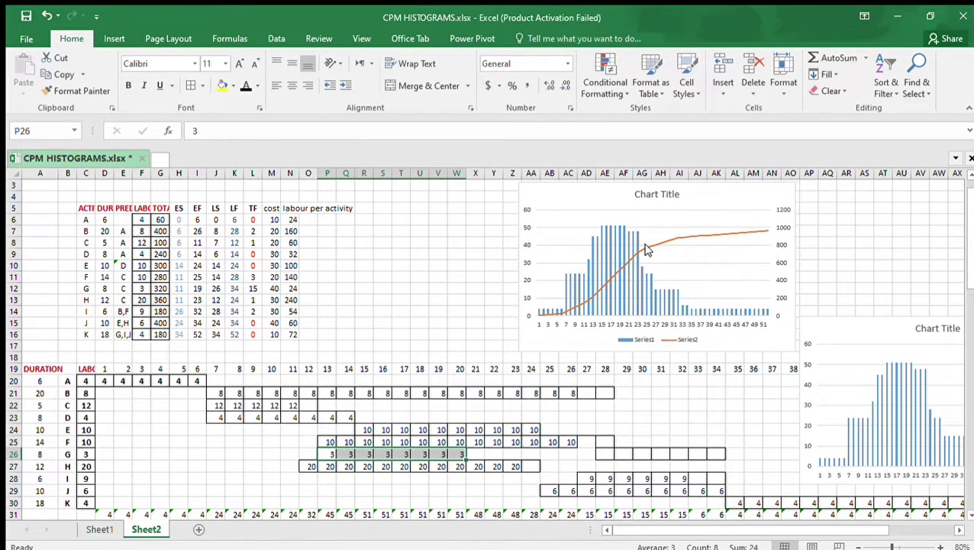
scroll(658, 240, "up", 5, "ctrl")
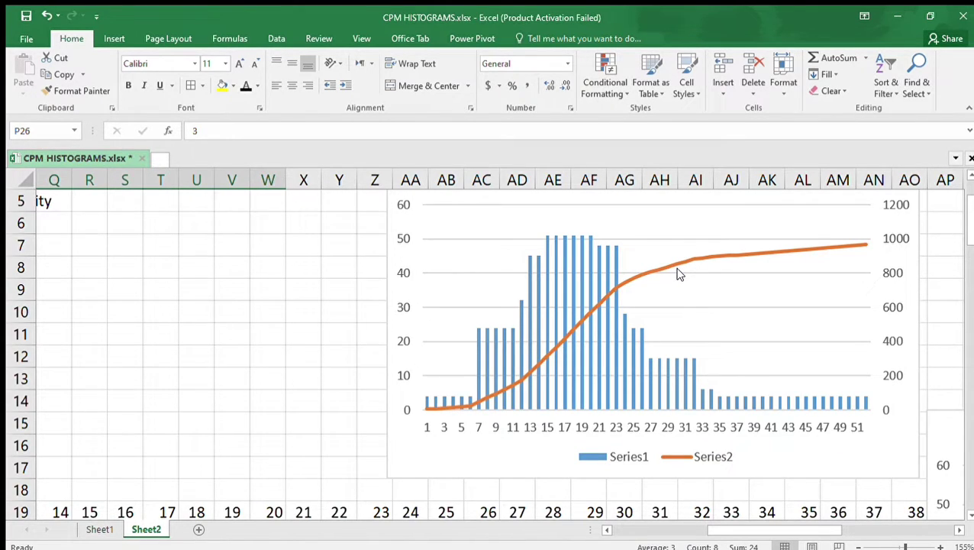
Undo the last move of activity G's labour values in row 26 and cancel the pending copy selection
scroll(679, 274, "down", 3)
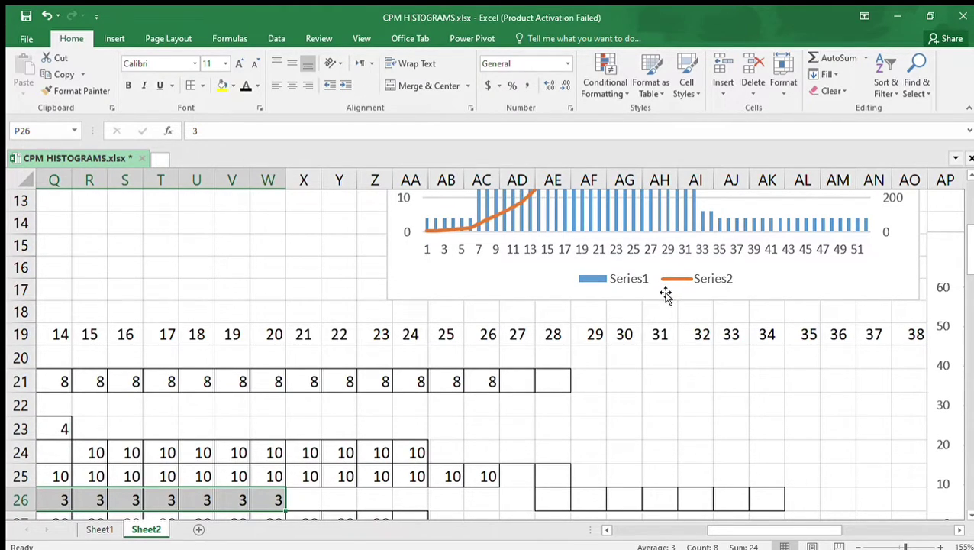
scroll(663, 289, "down", 2)
scroll(664, 289, "left", 2)
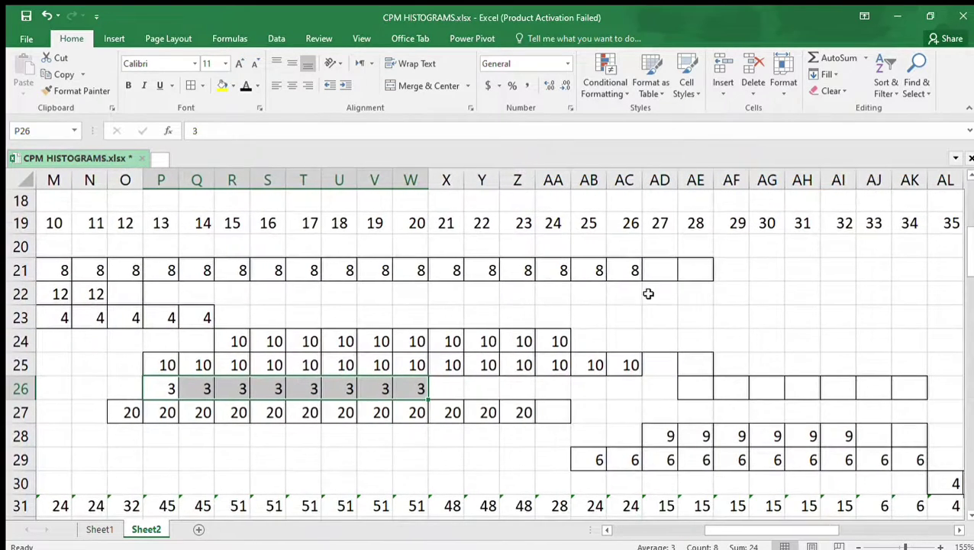
scroll(535, 350, "down", 2)
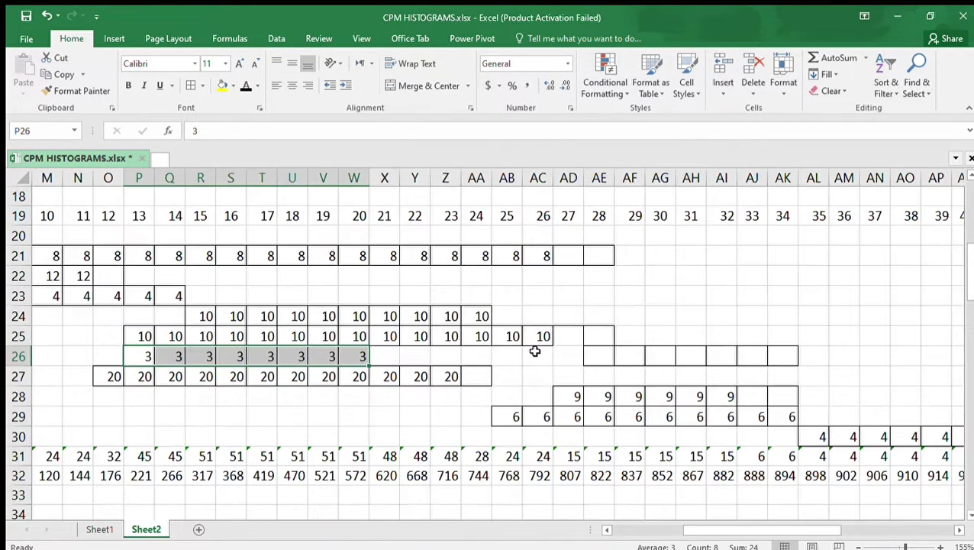
scroll(534, 351, "down", 4)
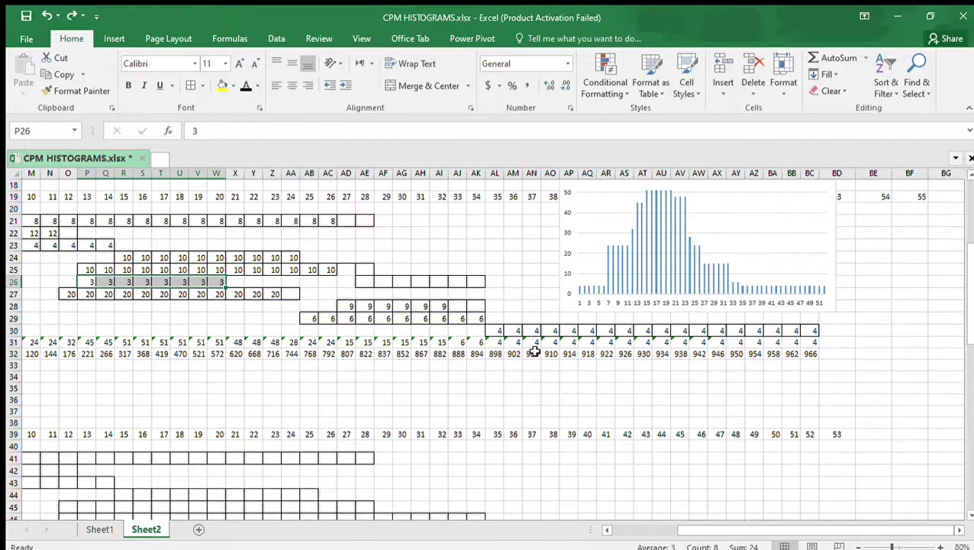
scroll(534, 352, "up", 5)
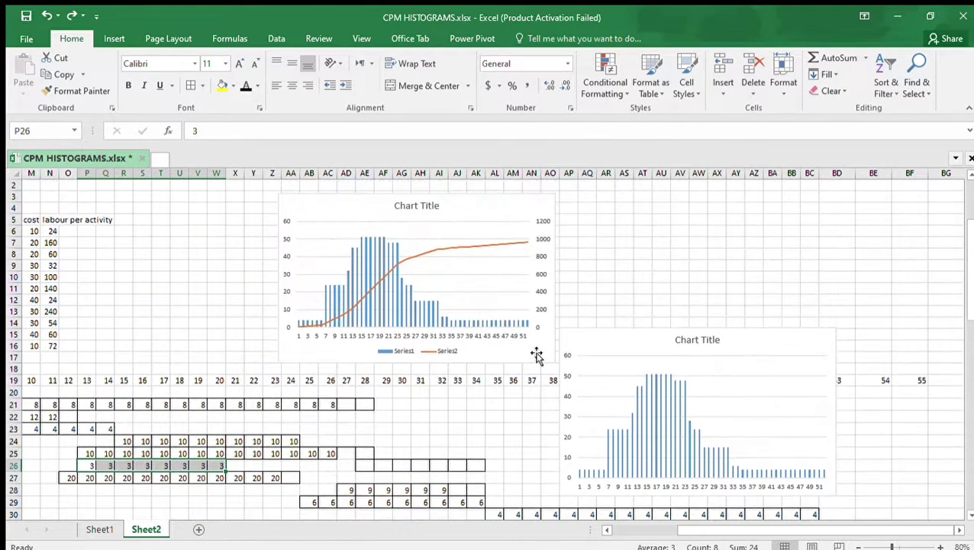
key("ctrl+z")
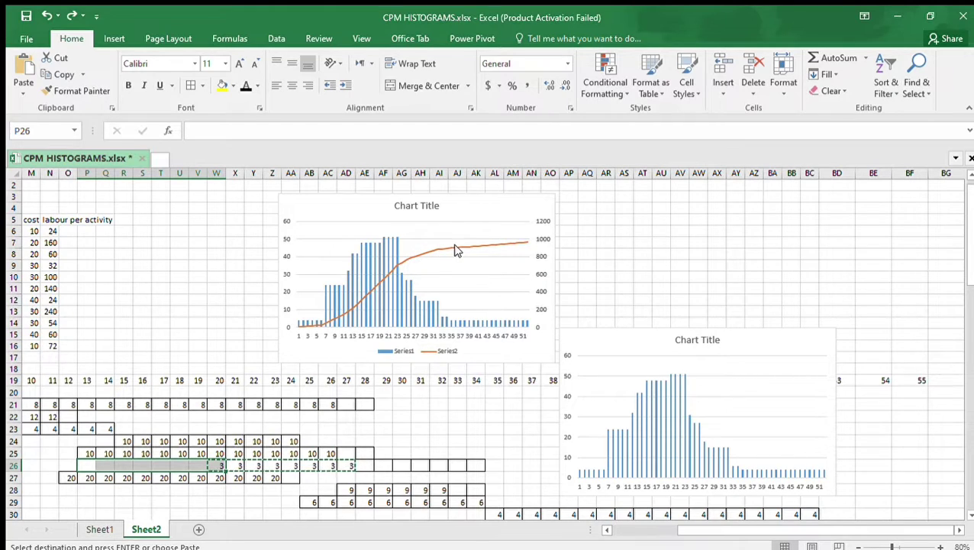
left_click(437, 424)
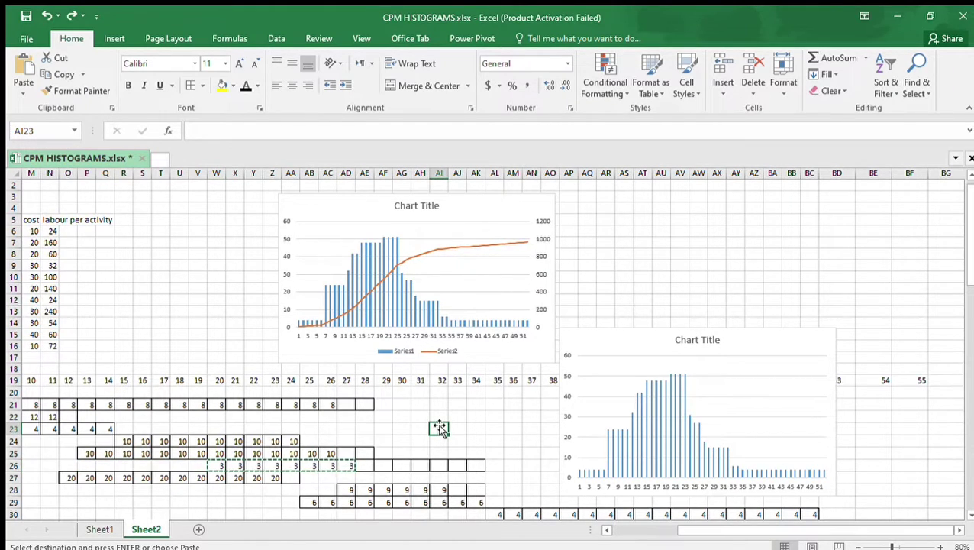
key("Escape")
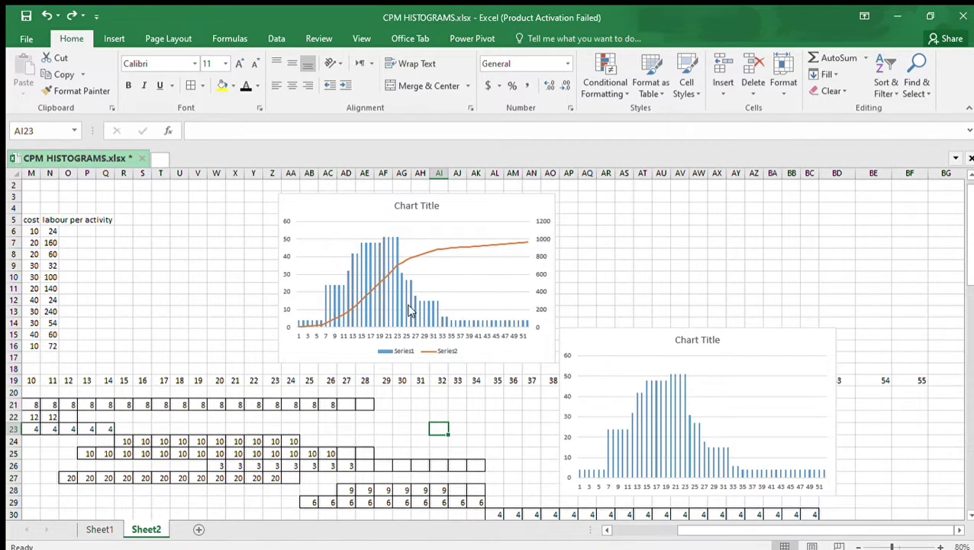
Review the activity table and the labour schedule with its daily and cumulative totals on Sheet2
left_click_drag(717, 530, 587, 533)
scroll(461, 427, "down", 2)
scroll(461, 427, "up", 2)
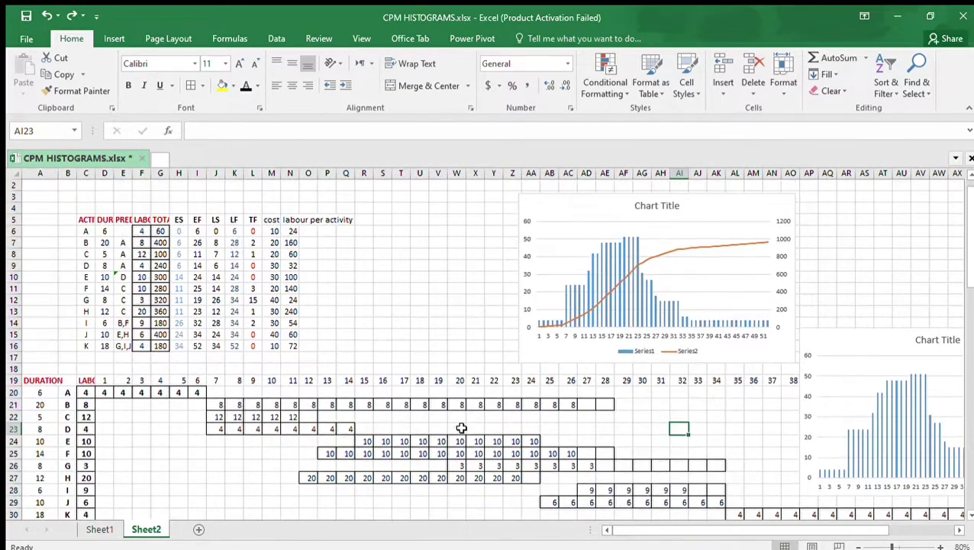
scroll(298, 234, "up", 4)
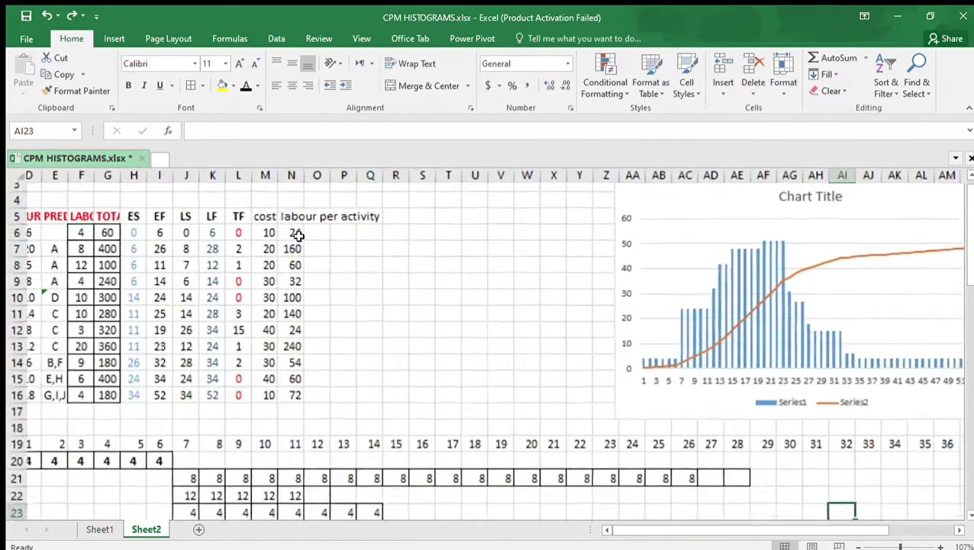
scroll(298, 234, "down", 5)
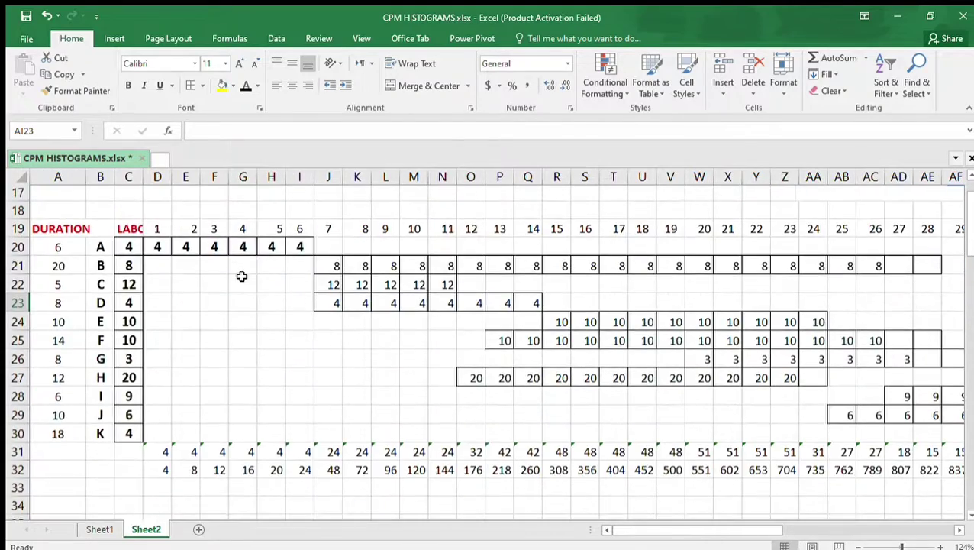
scroll(242, 277, "up", 6)
scroll(152, 285, "down", 1)
scroll(95, 413, "down", 1)
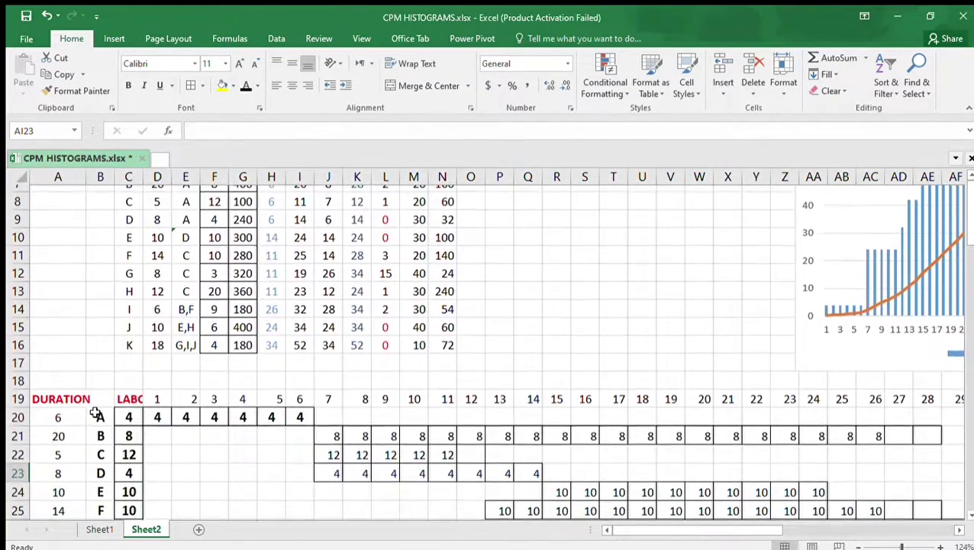
scroll(267, 313, "up", 3)
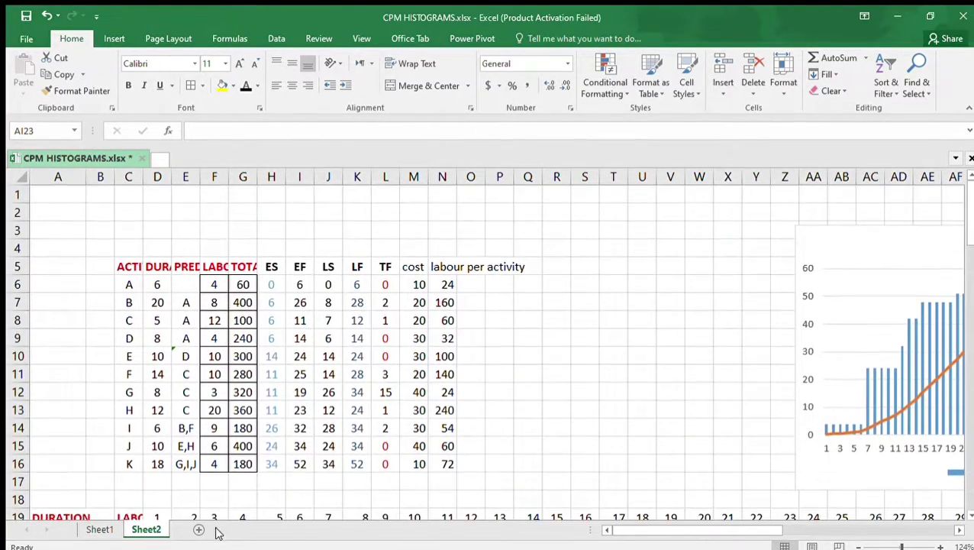
Switch to Sheet1 and examine the unplanned and planned cost schedules together with their charts
left_click(96, 528)
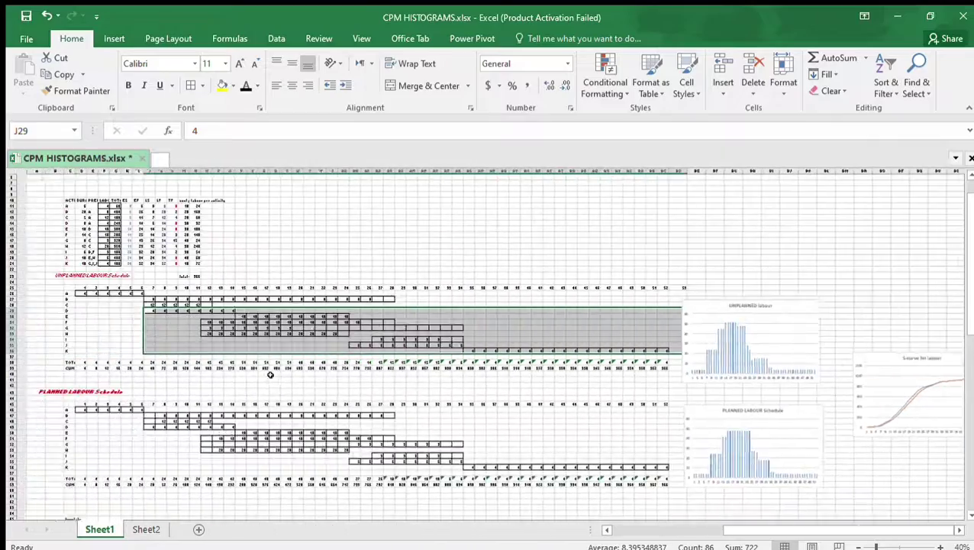
scroll(270, 374, "down", 5)
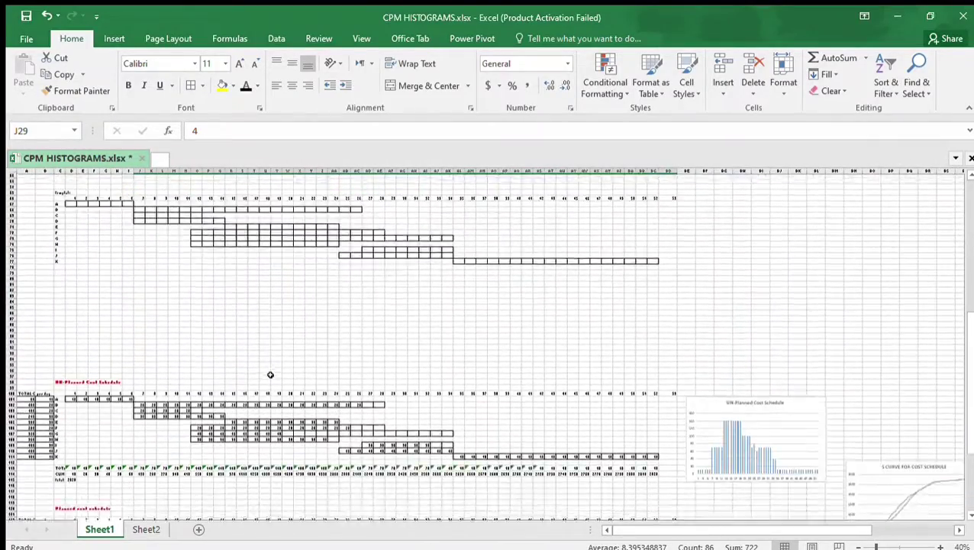
scroll(271, 374, "up", 1, "ctrl")
scroll(271, 374, "up", 1, "ctrl")
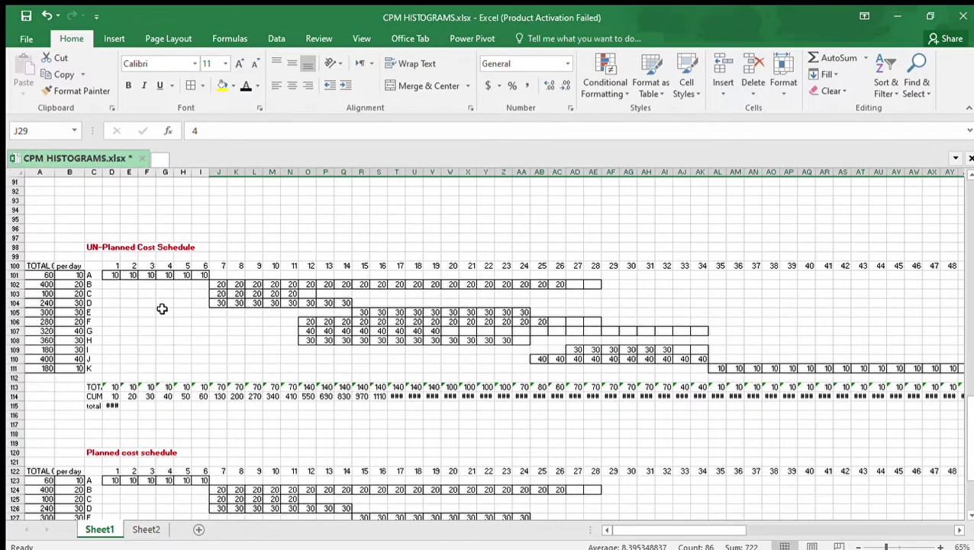
scroll(162, 309, "down", 3)
scroll(162, 310, "right", 8)
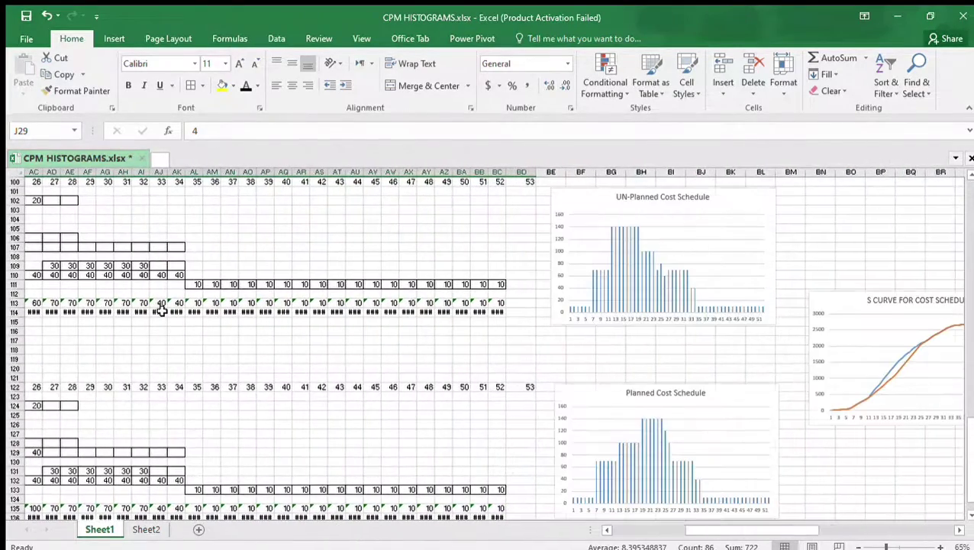
scroll(246, 324, "right", 5)
scroll(333, 332, "down", 1)
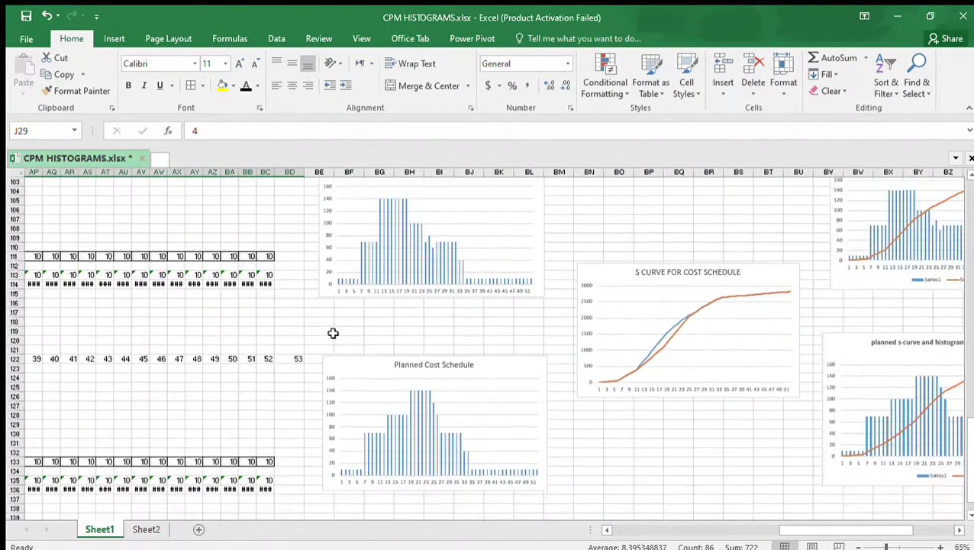
Move the Planned Cost Schedule chart up directly beneath the UN-Planned Cost Schedule chart and compare the two histograms
scroll(333, 333, "up", 2, "ctrl")
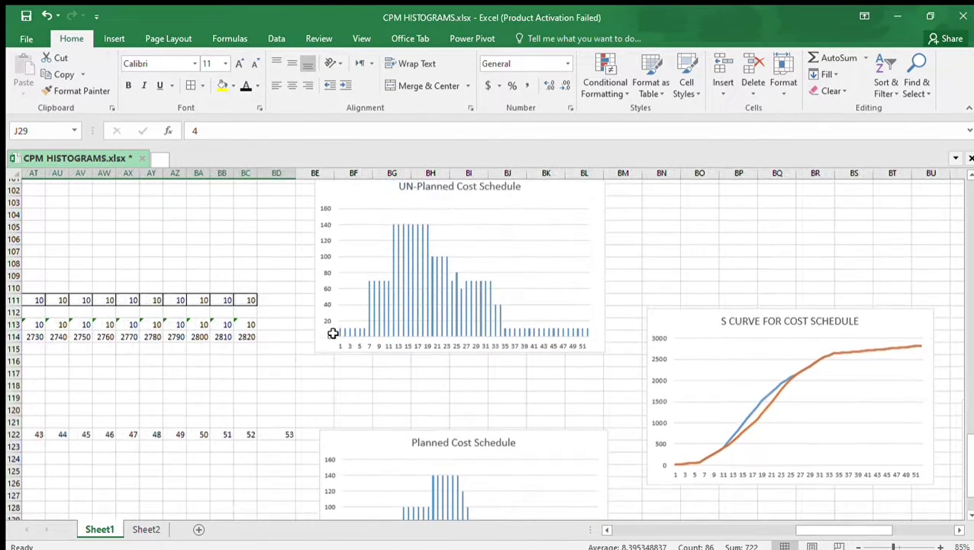
scroll(333, 333, "up", 1)
left_click_drag(384, 462, 384, 386)
scroll(388, 382, "down", 2)
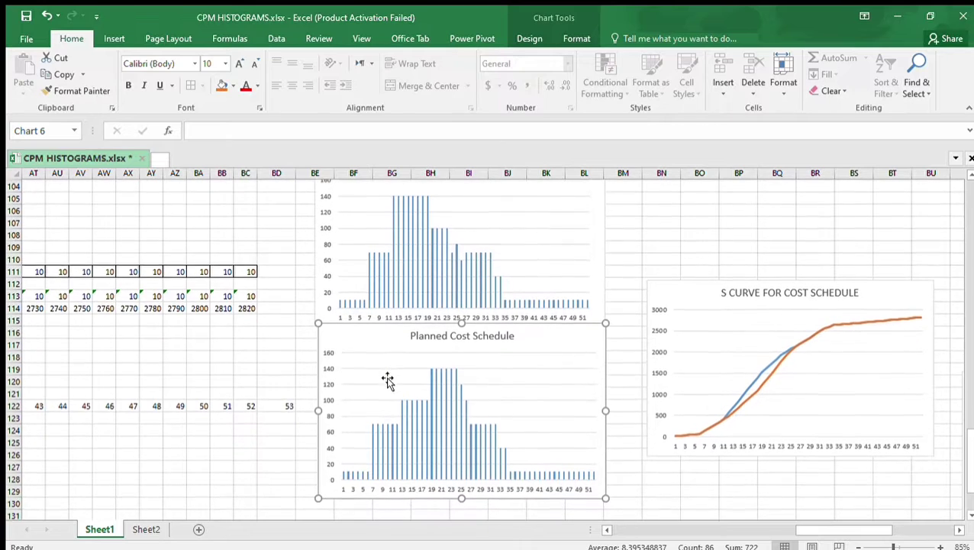
left_click(358, 241)
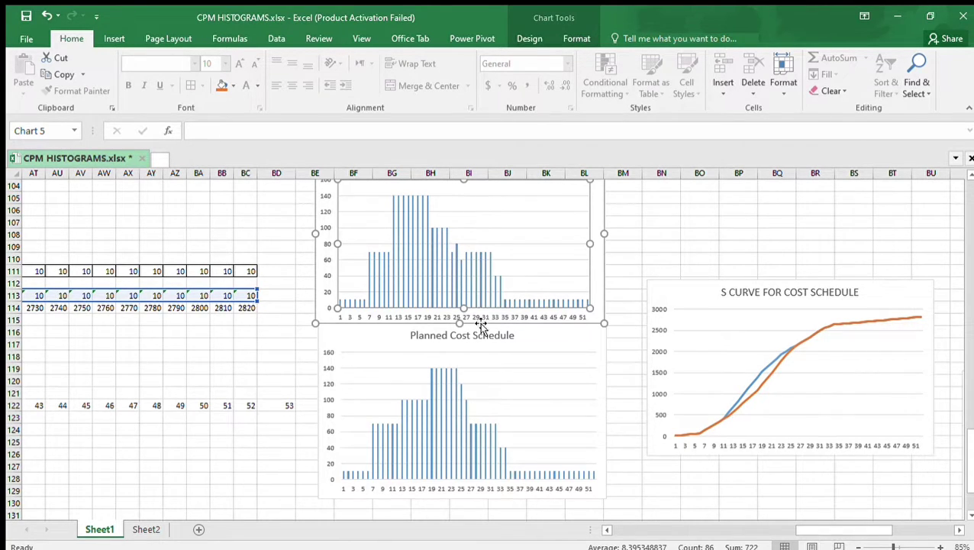
Examine the cost S-curve and combined histogram charts, and the corresponding labour charts higher up on Sheet1
scroll(481, 324, "right", 5)
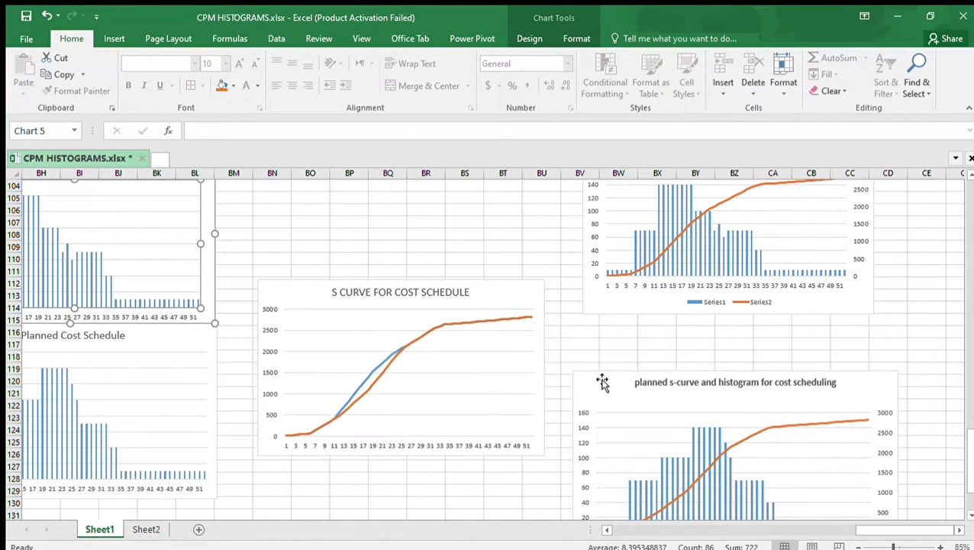
scroll(599, 386, "right", 2)
scroll(594, 393, "up", 5)
scroll(594, 393, "down", 4, "ctrl")
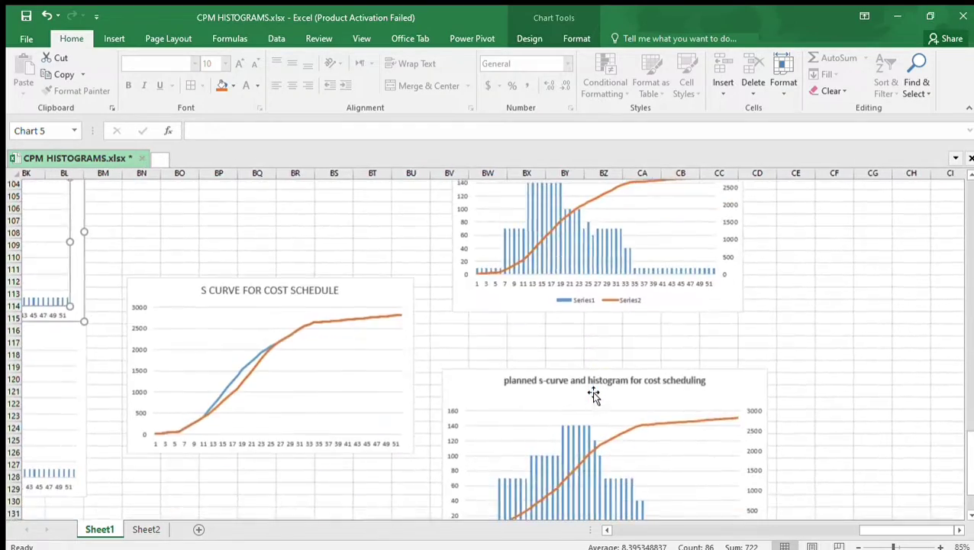
scroll(589, 389, "up", 13)
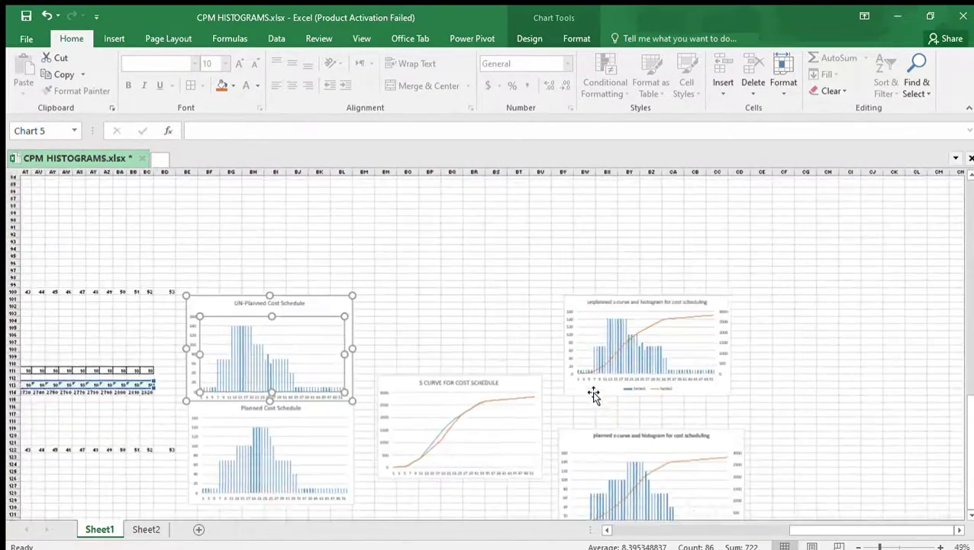
scroll(590, 389, "left", 10)
scroll(589, 389, "up", 10)
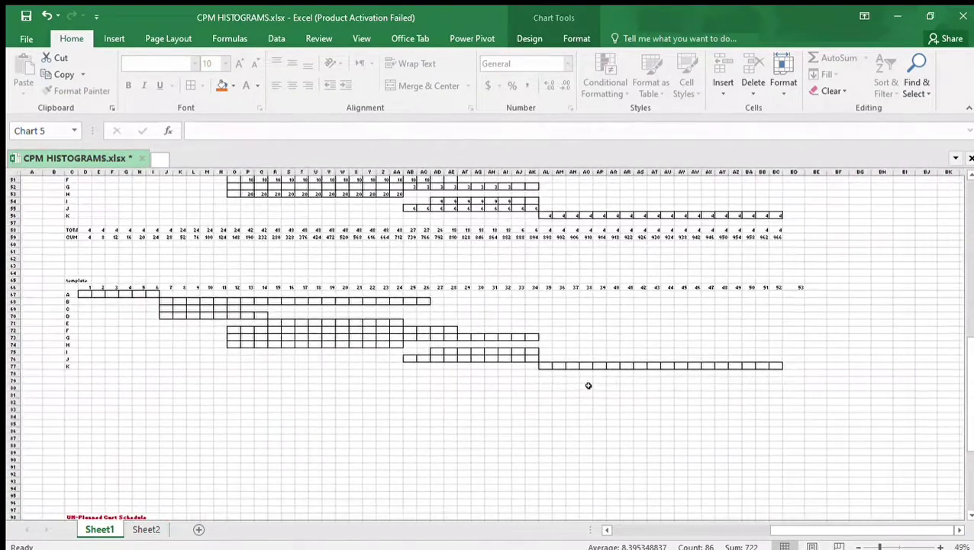
scroll(590, 389, "right", 8)
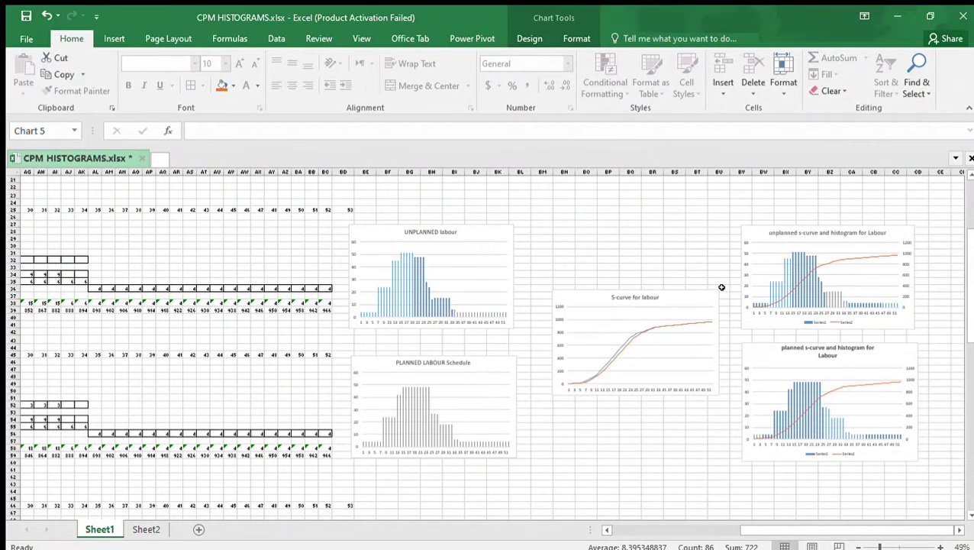